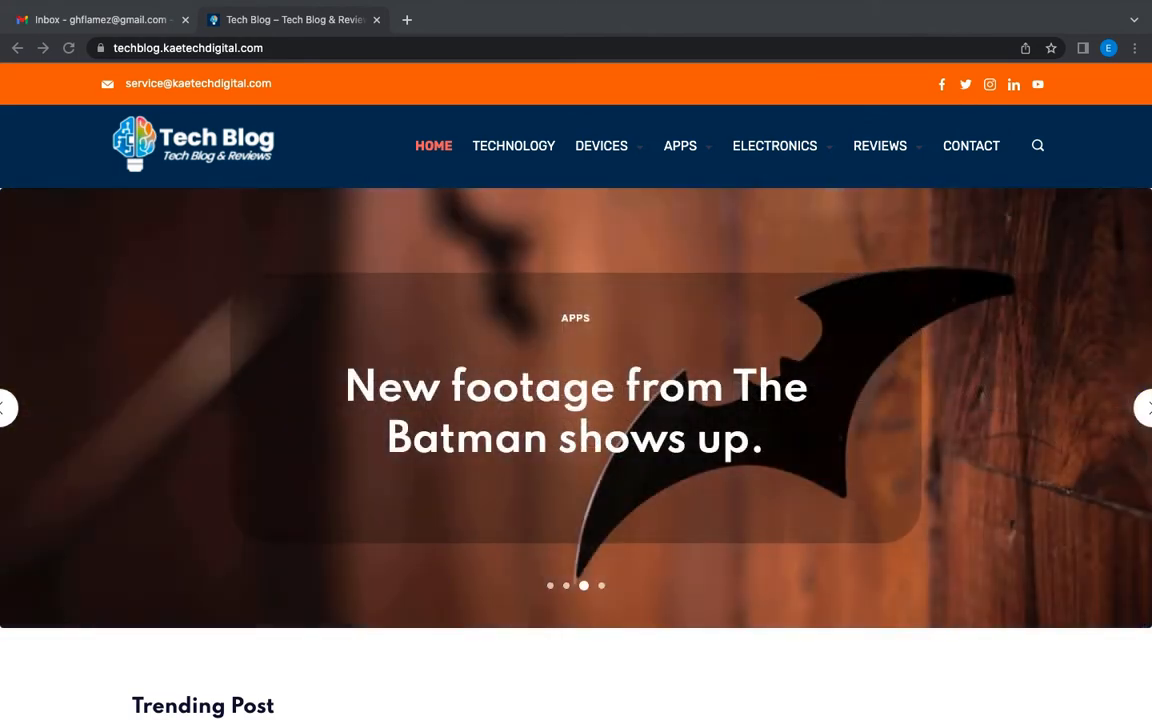
Look over the Tech Blog homepage, from the featured slider to the trending posts and the sections below
scroll(848, 360, down, 15)
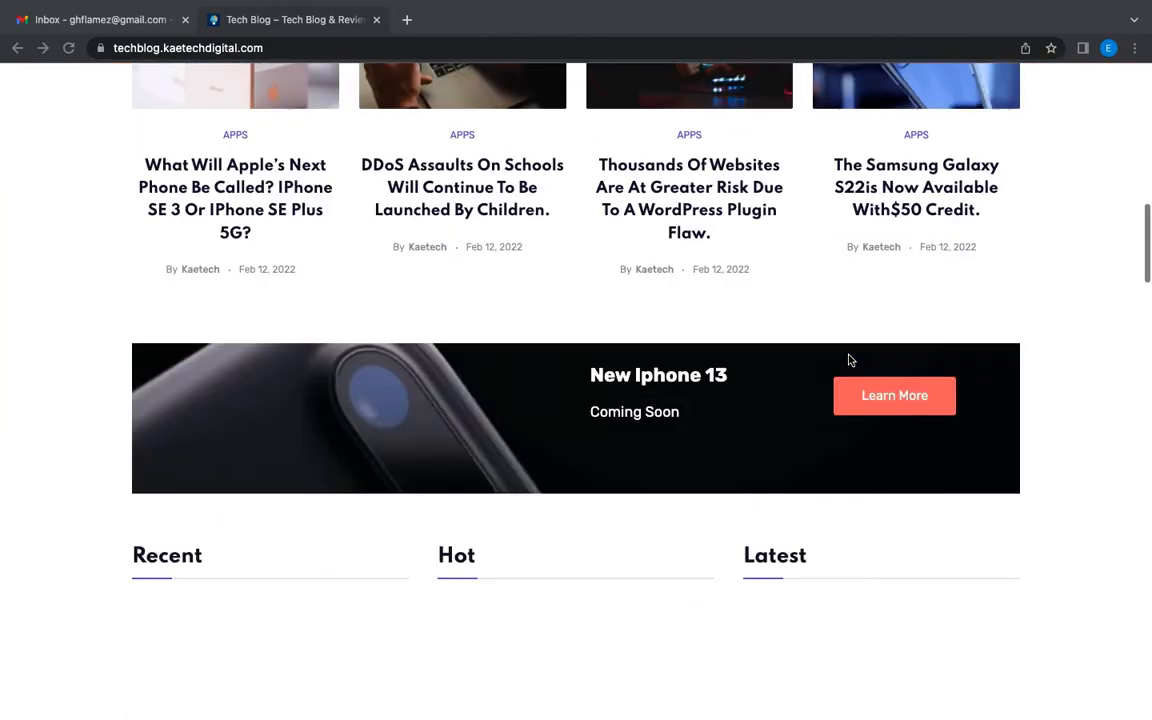
scroll(848, 360, up, 15)
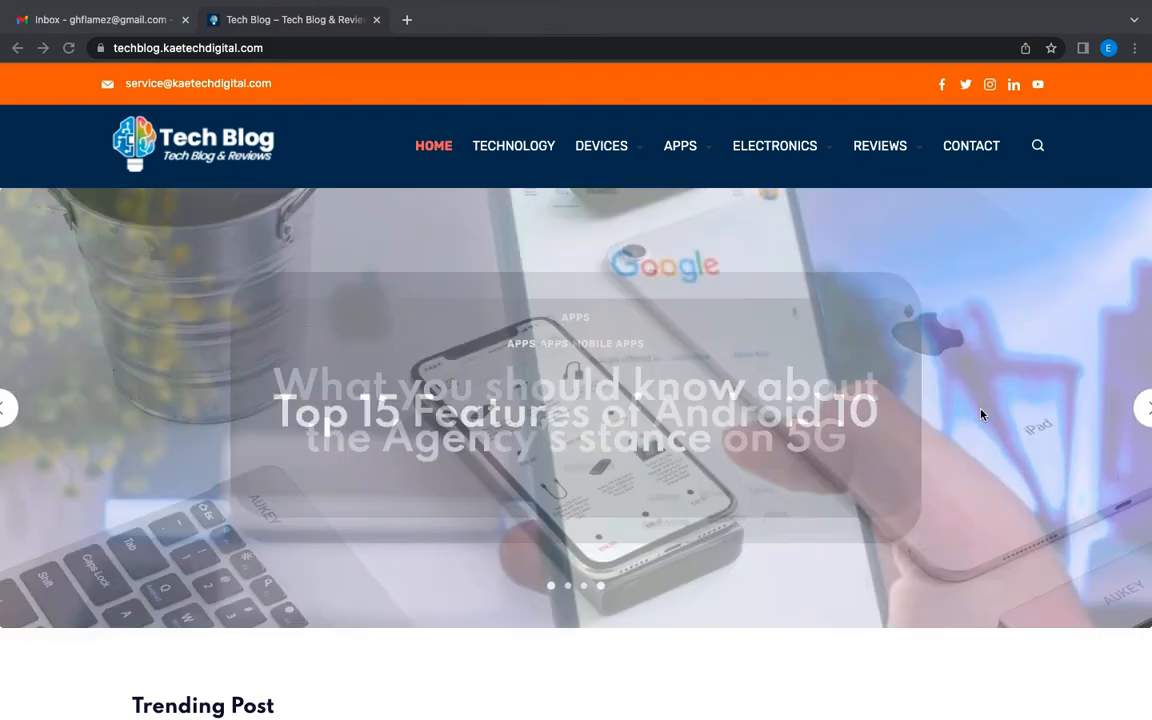
scroll(982, 414, down, 5)
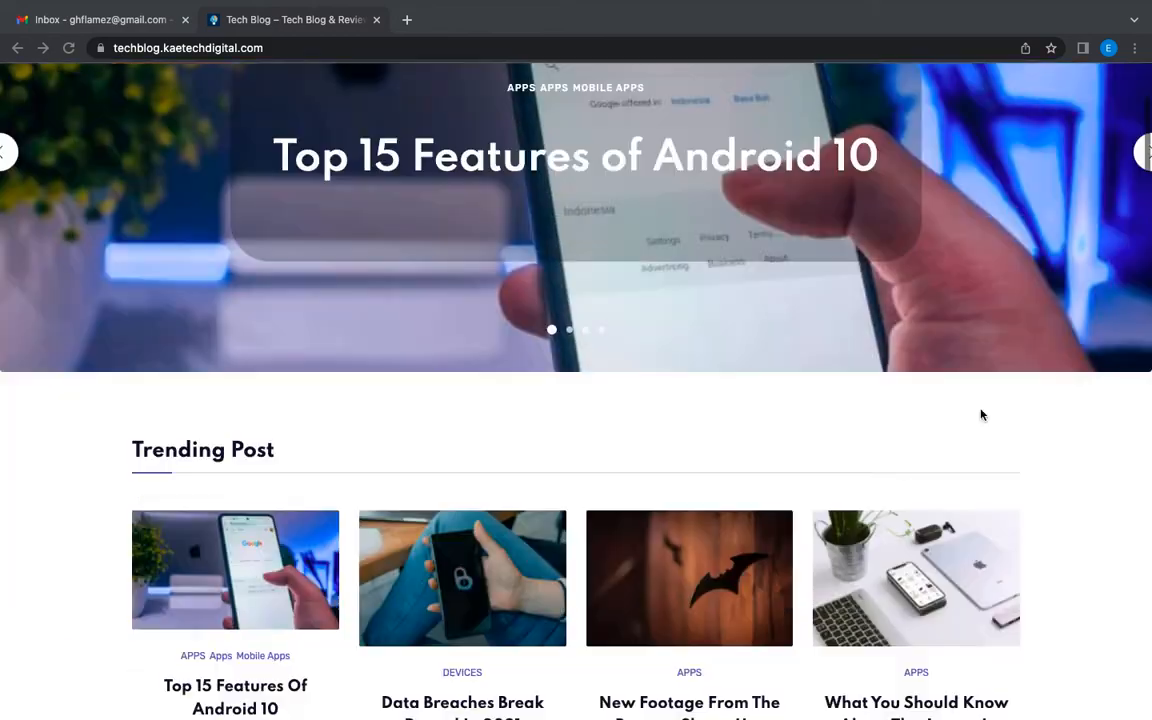
scroll(982, 414, up, 3)
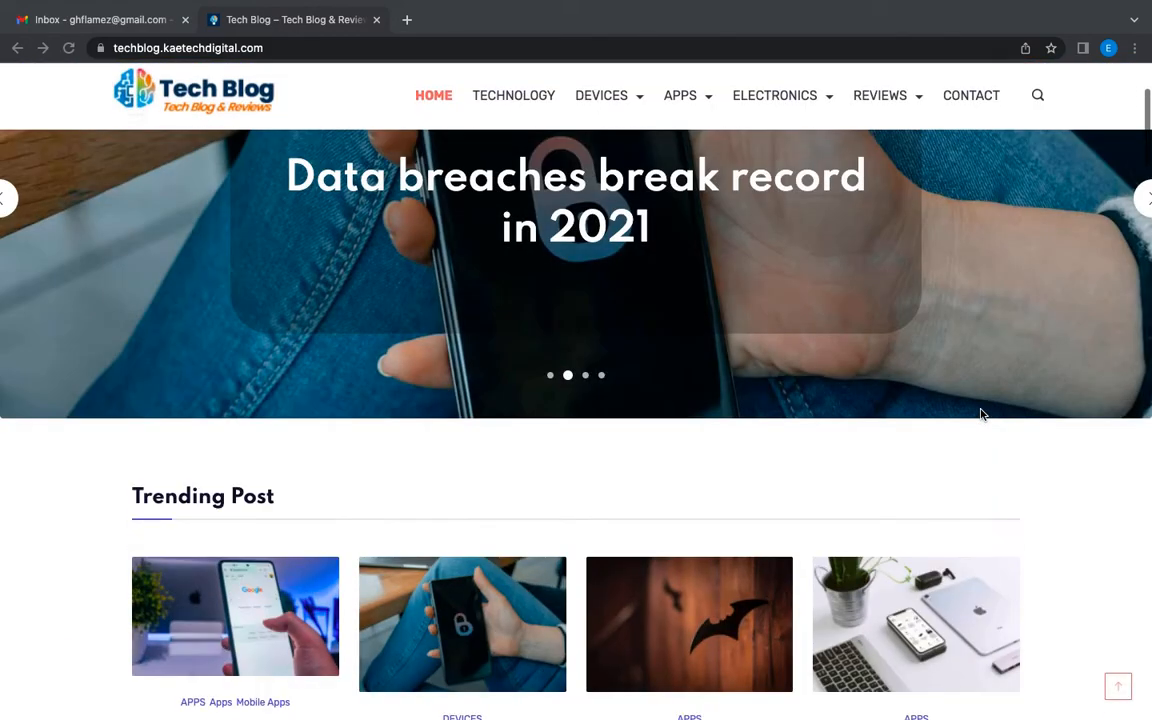
scroll(982, 414, down, 6)
scroll(982, 414, up, 8)
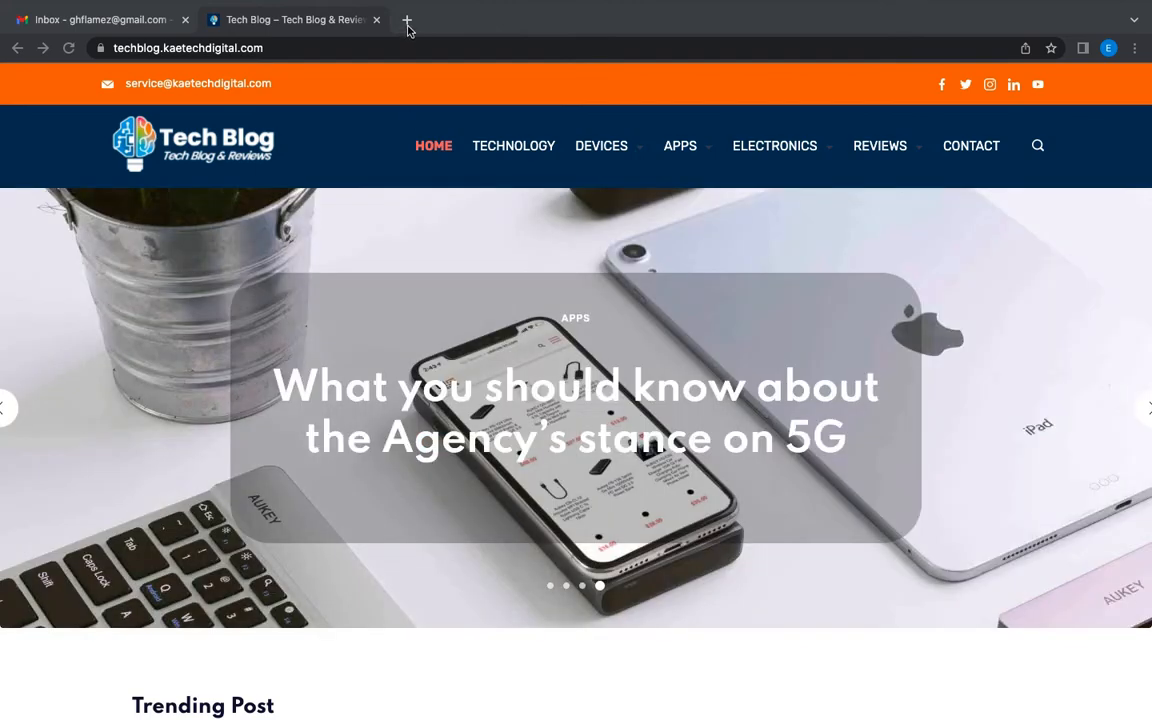
Open the appexperts.io website in a new browser tab
click(407, 21)
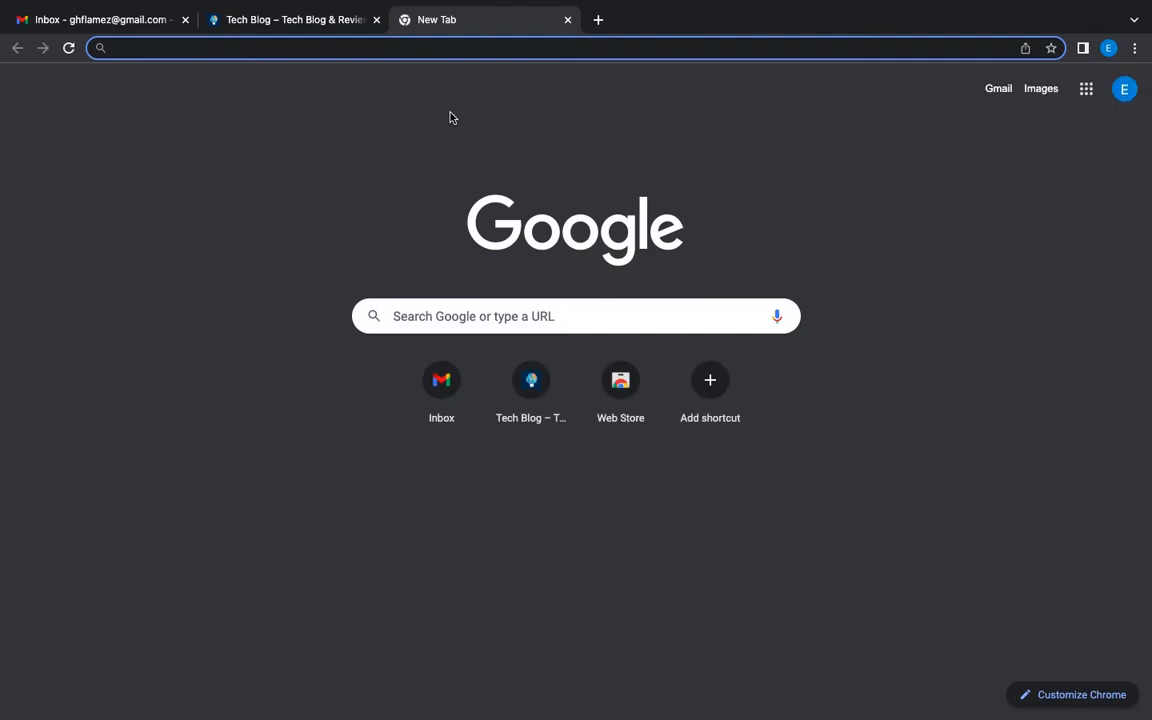
text(app)
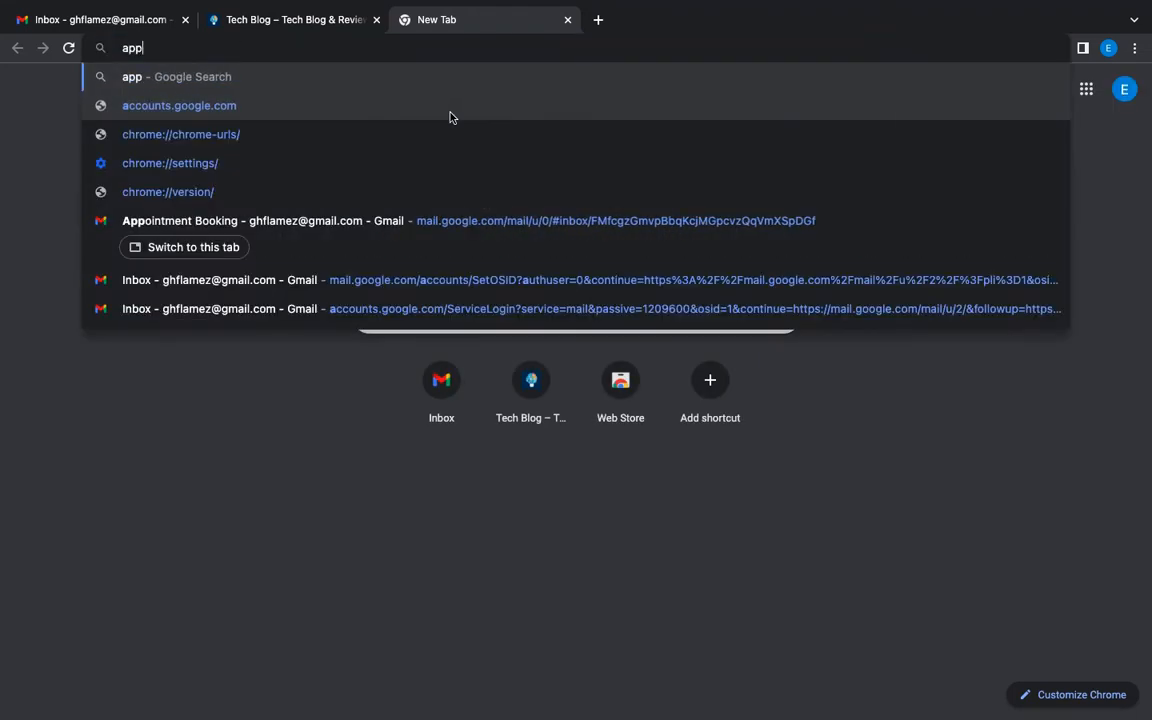
text(expert)
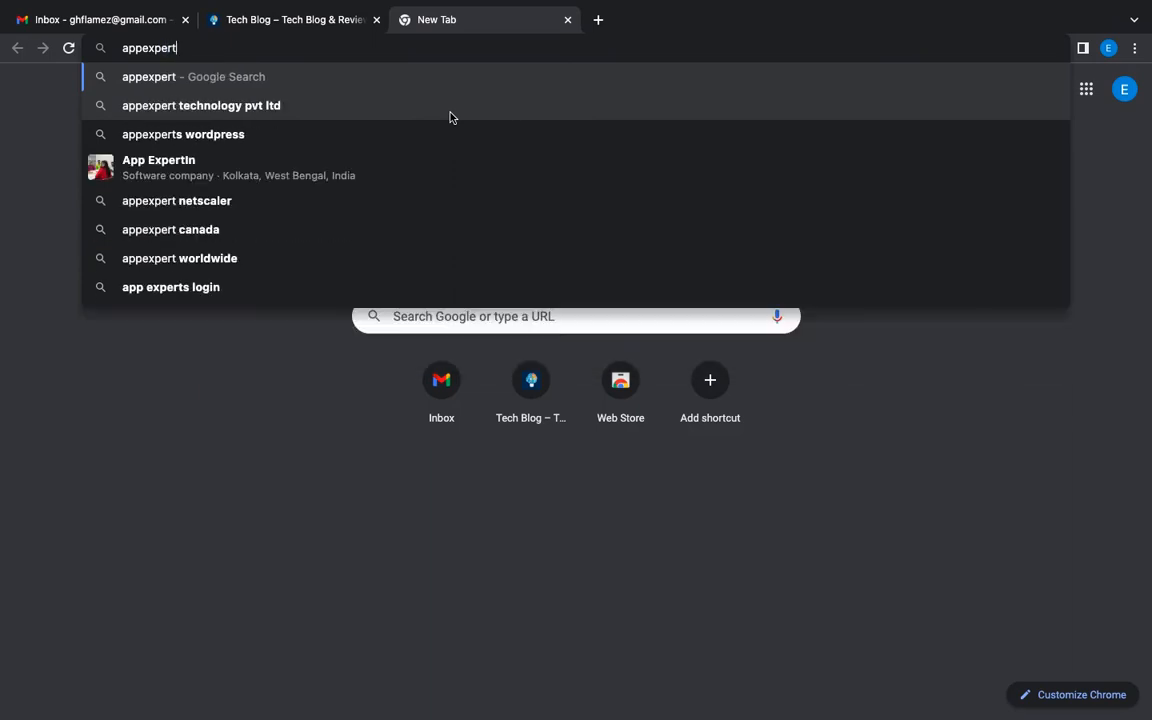
text(.io)
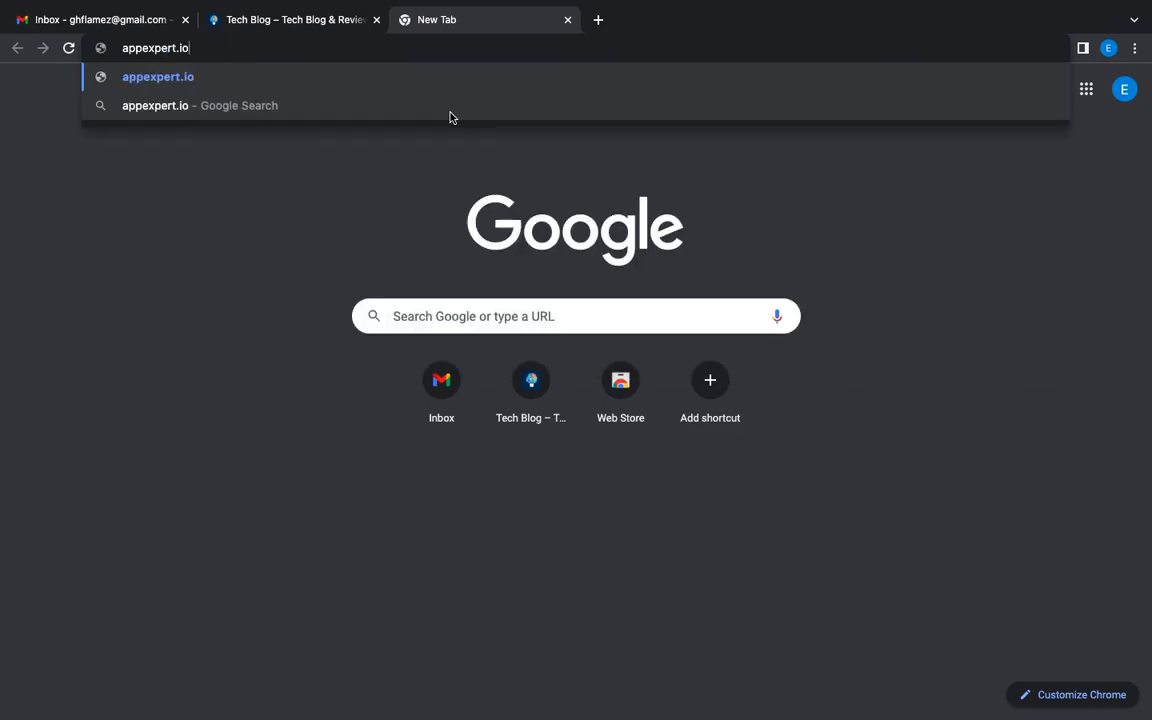
key(Return)
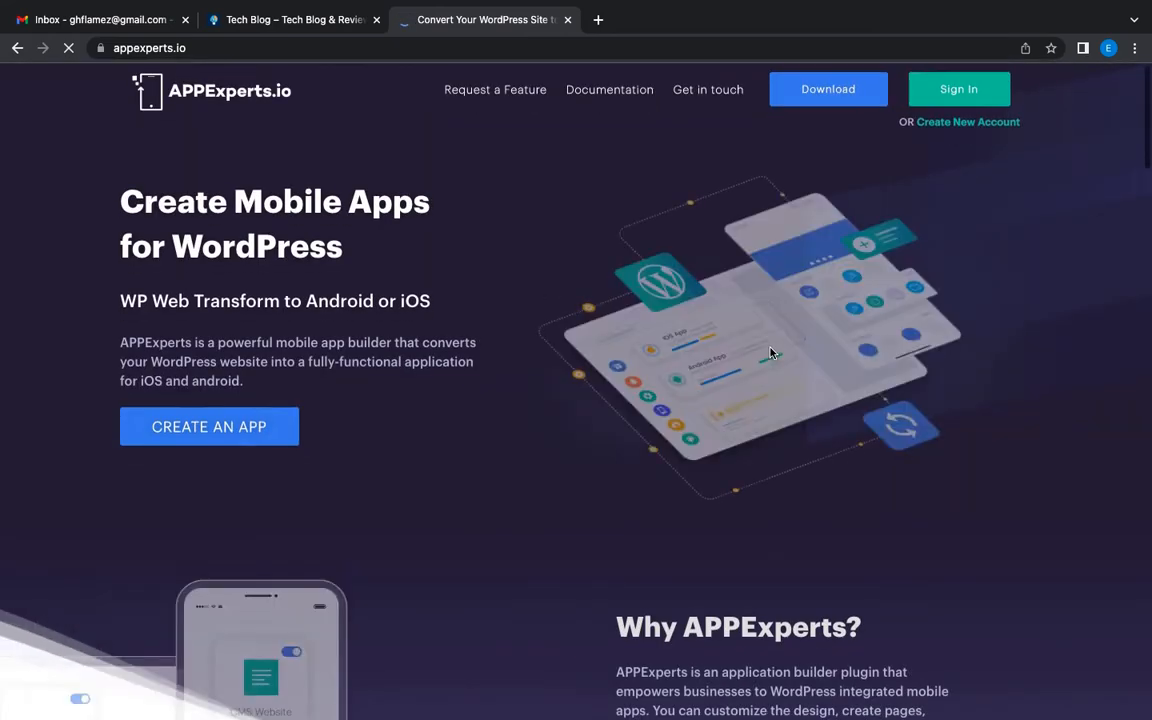
Look over the APPExperts homepage and open the sign-up form for a new account
scroll(767, 352, down, 10)
scroll(770, 352, up, 10)
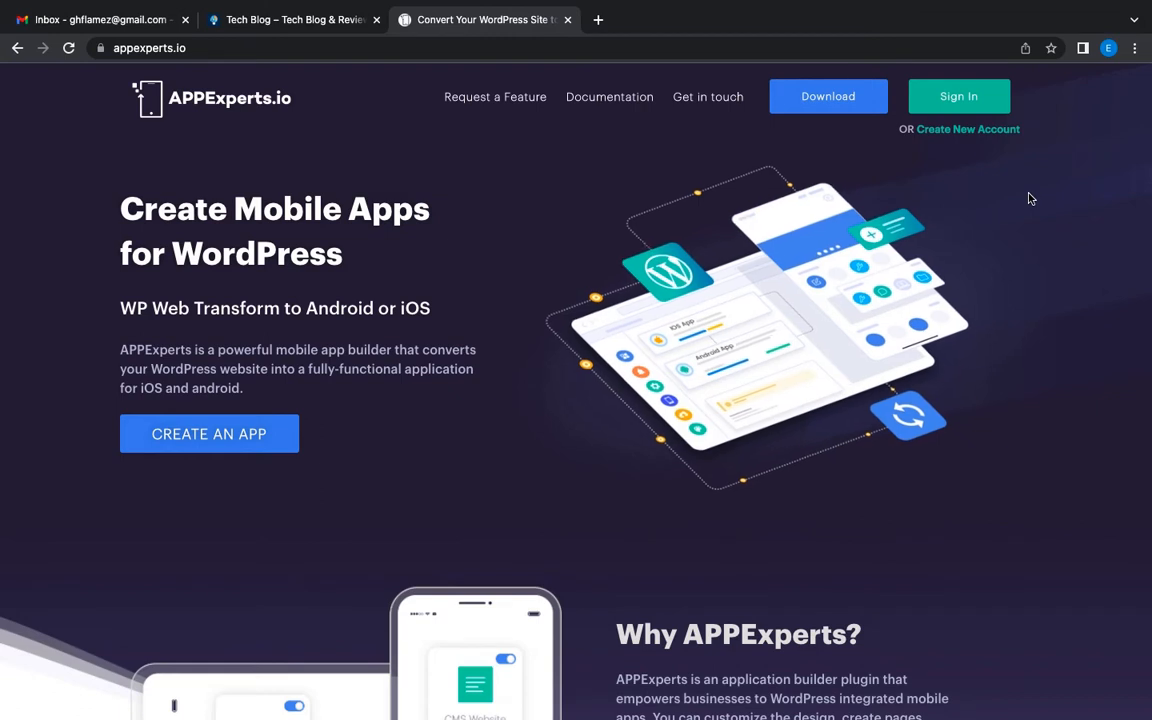
click(979, 137)
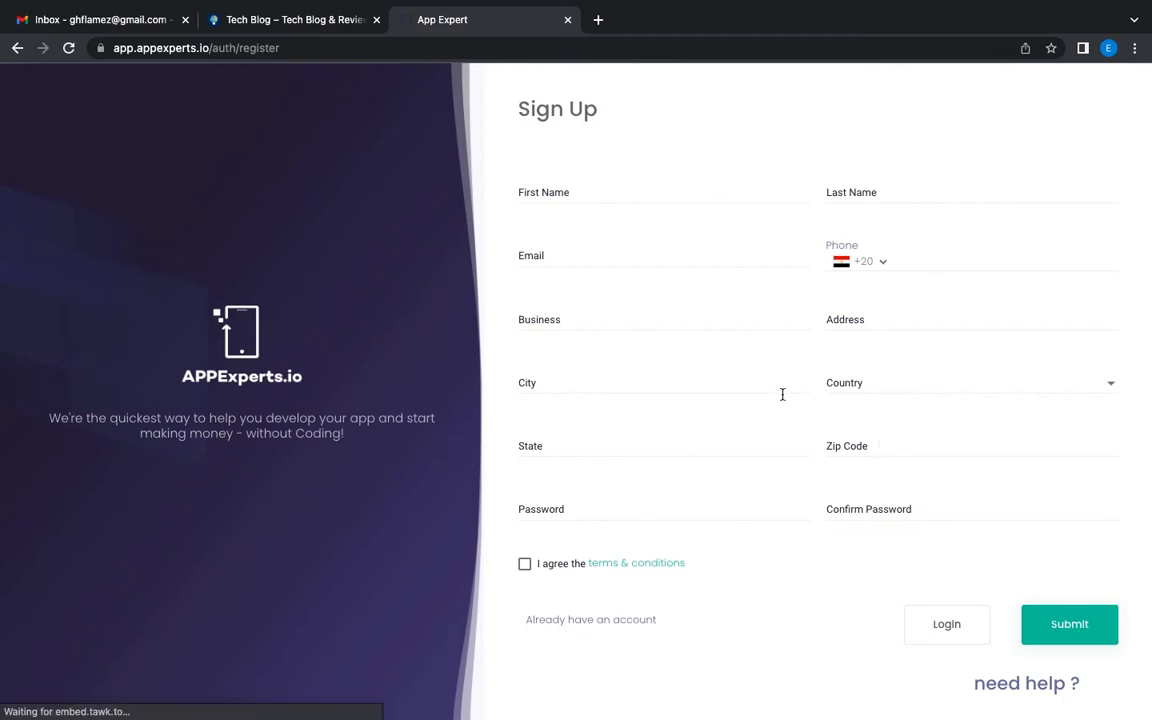
click(584, 194)
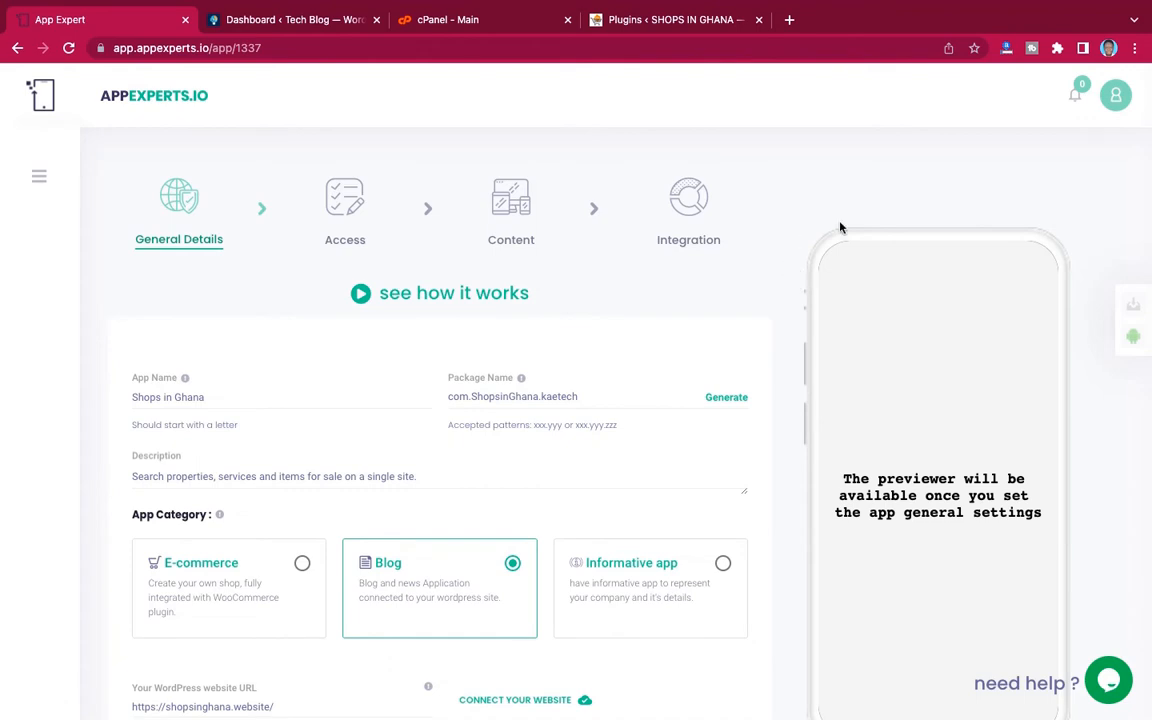
Review the general details and website connection status of the Shops in Ghana app
scroll(840, 228, down, 1)
scroll(840, 228, down, 4)
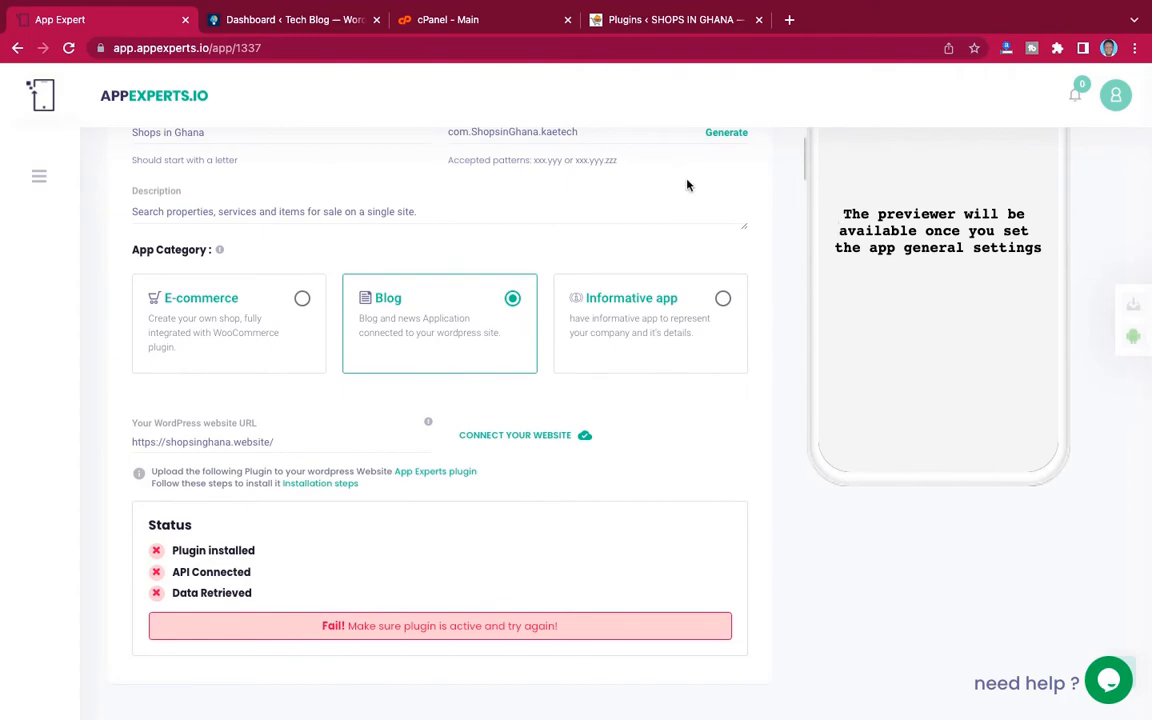
scroll(687, 185, up, 5)
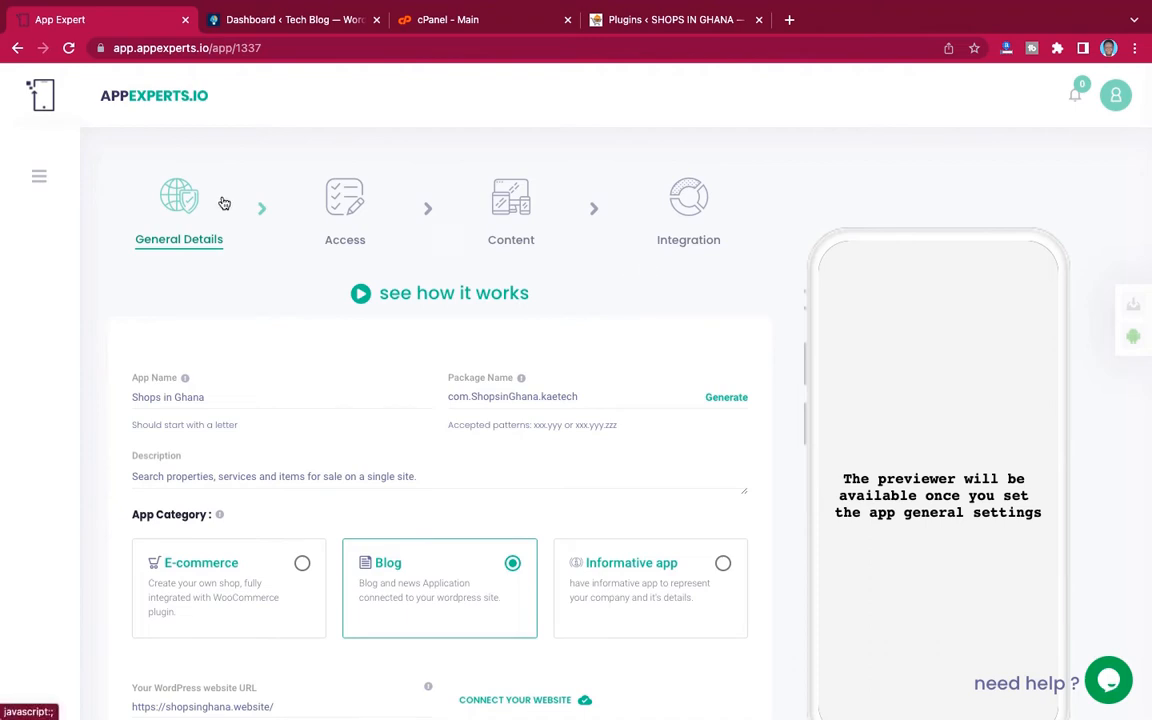
Go to the list of apps and open the Shops in Ghana app for editing at its general details
click(41, 178)
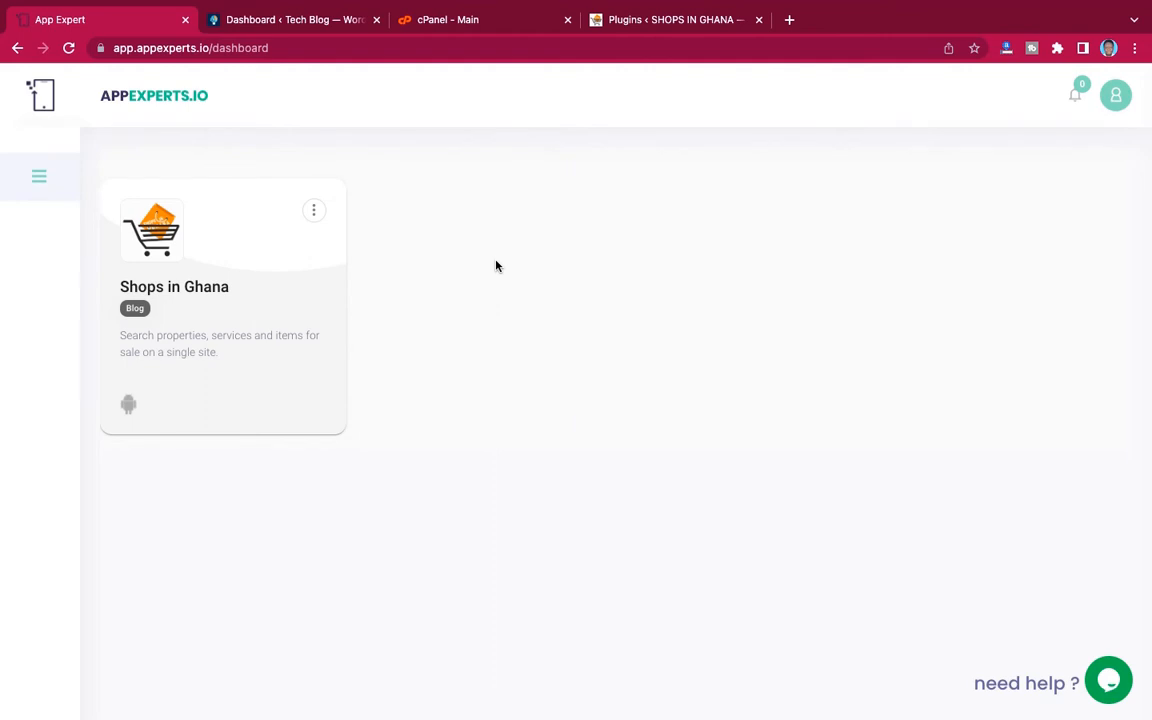
click(316, 212)
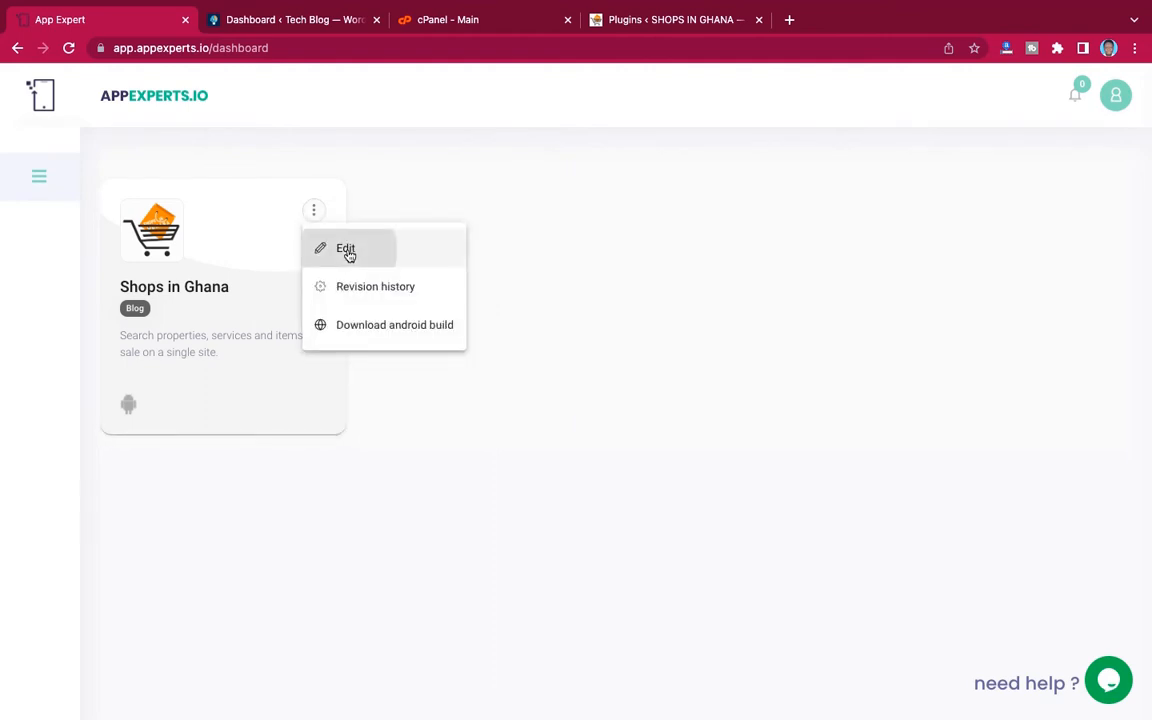
click(346, 250)
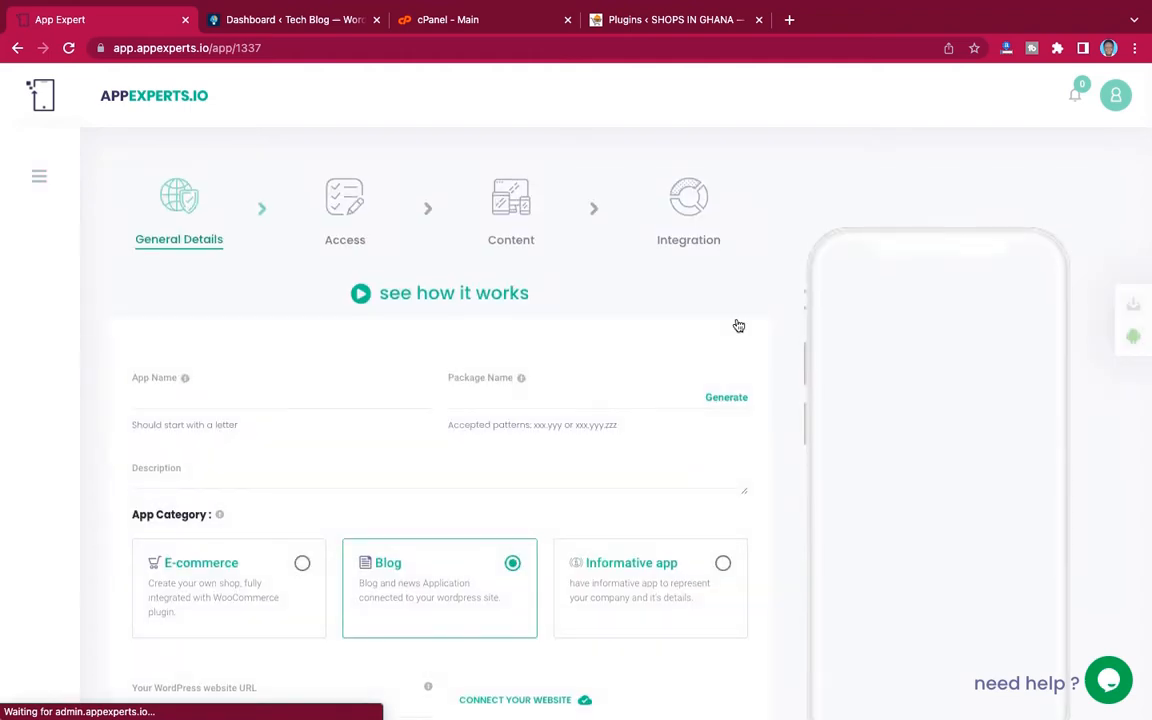
scroll(737, 326, down, 4)
scroll(737, 324, up, 4)
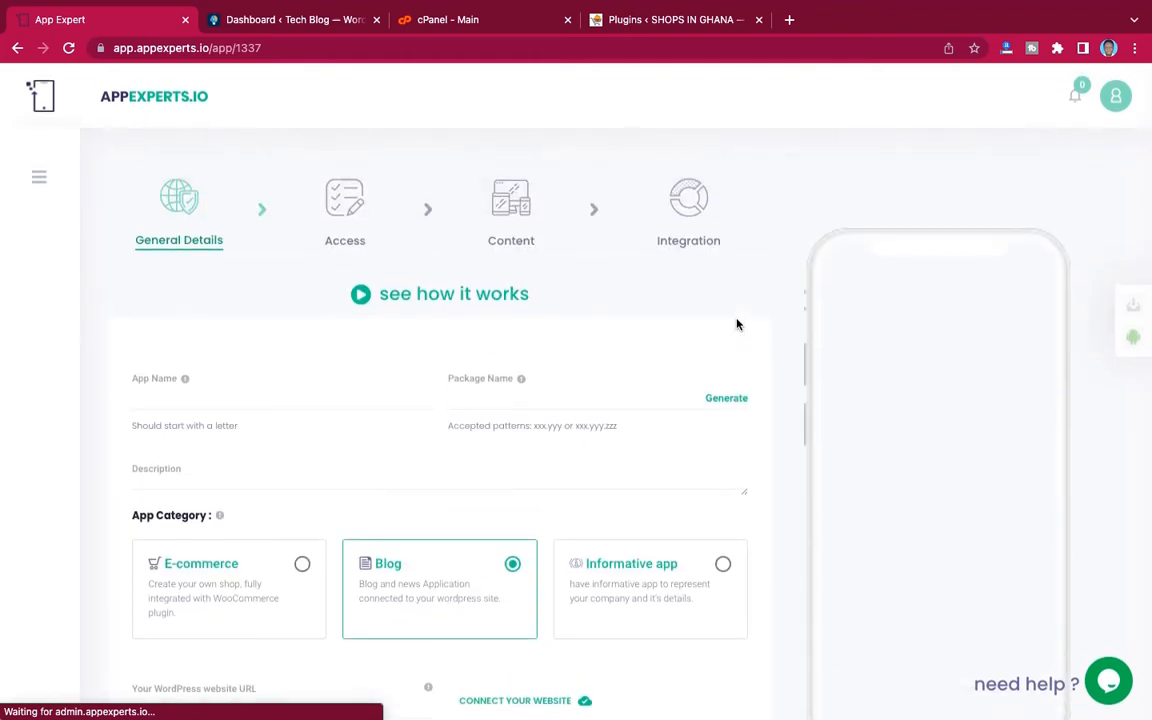
scroll(737, 324, down, 4)
scroll(737, 324, up, 4)
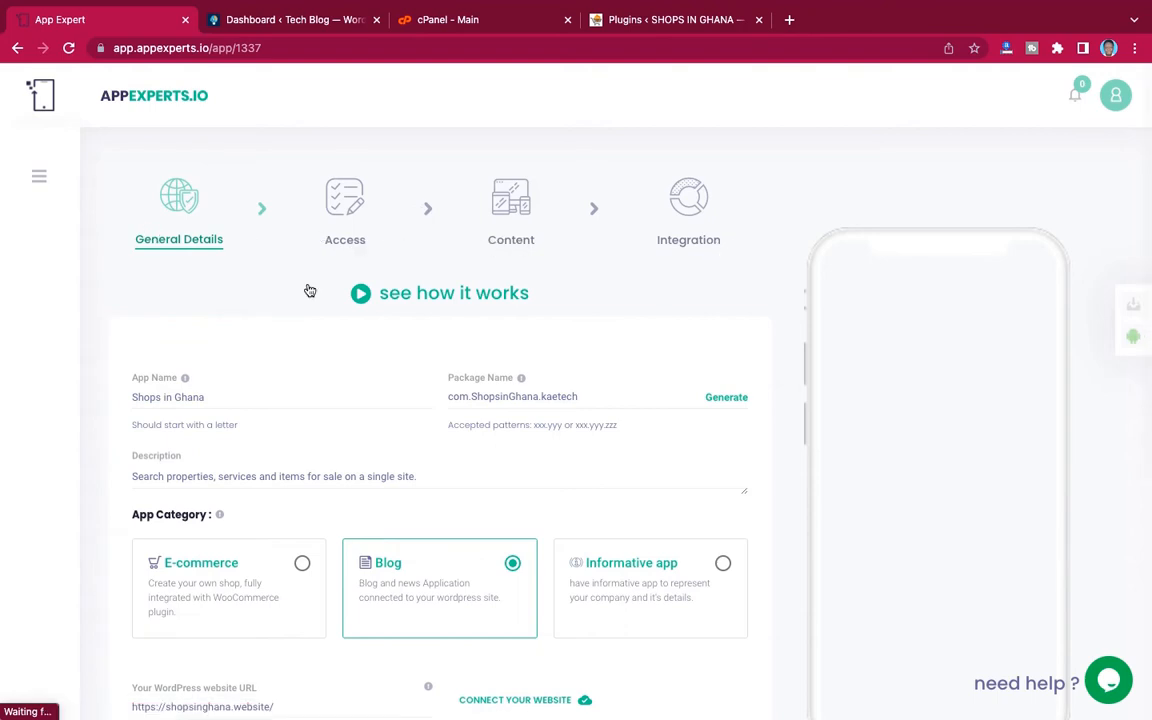
scroll(749, 373, down, 1)
scroll(749, 373, down, 1)
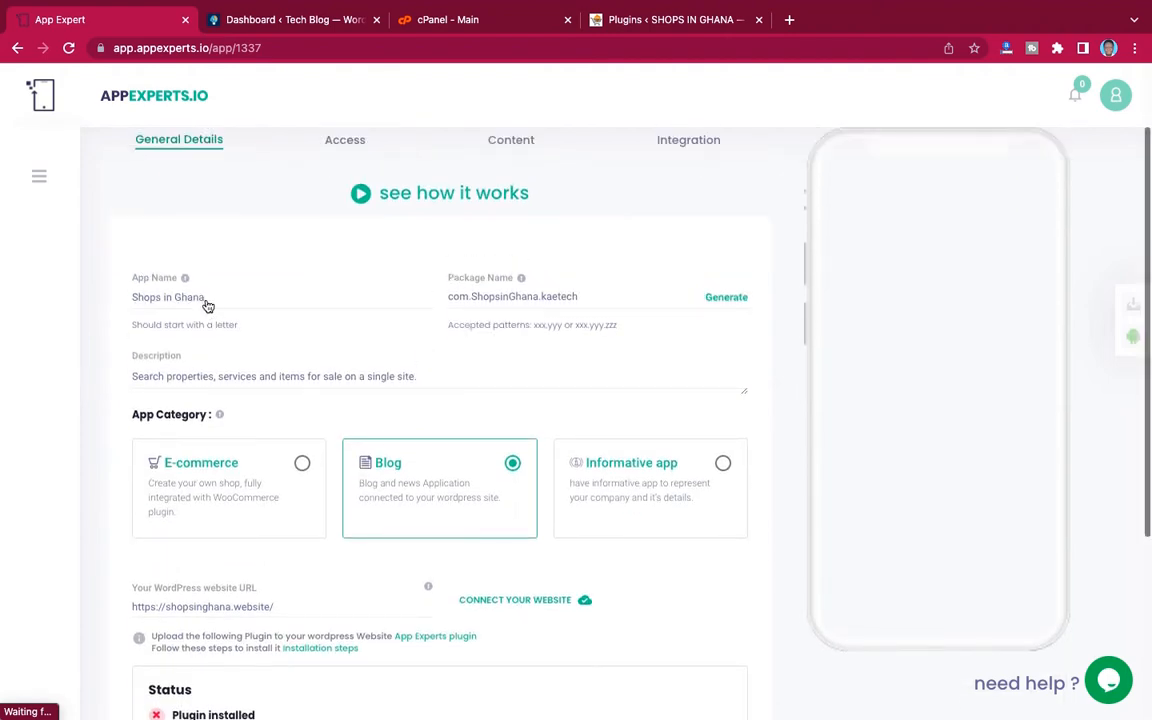
Visit the live Tech Blog site from its WordPress dashboard and look through the homepage
click(297, 24)
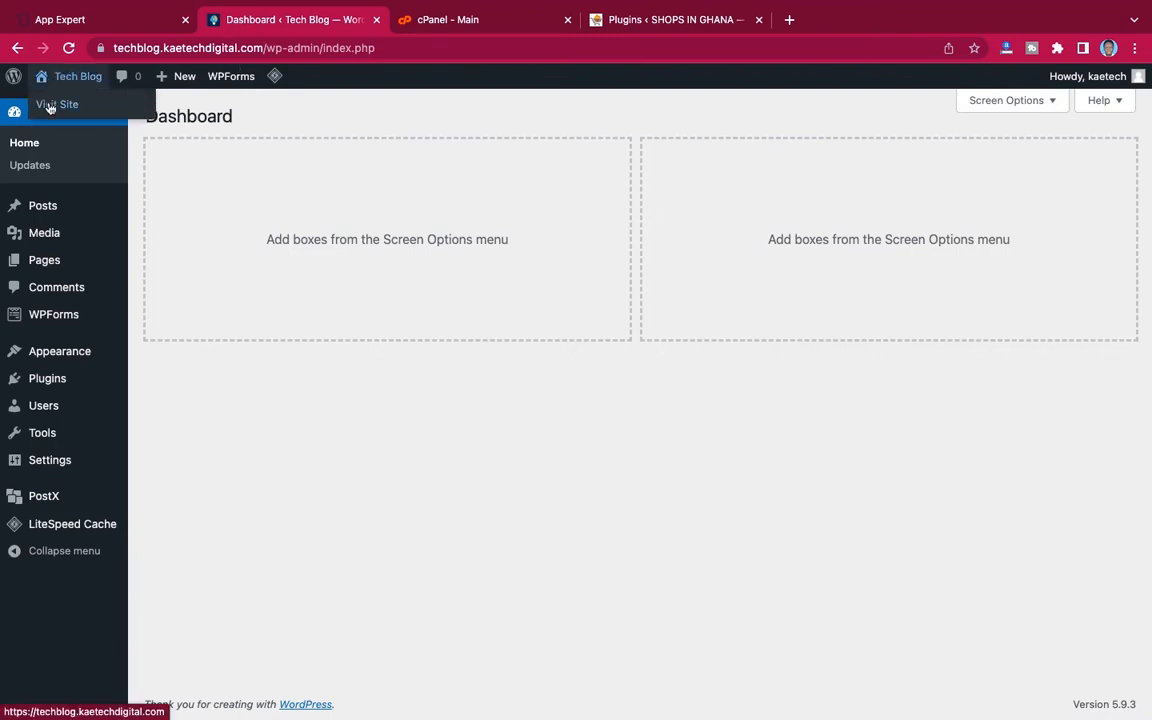
click(49, 106)
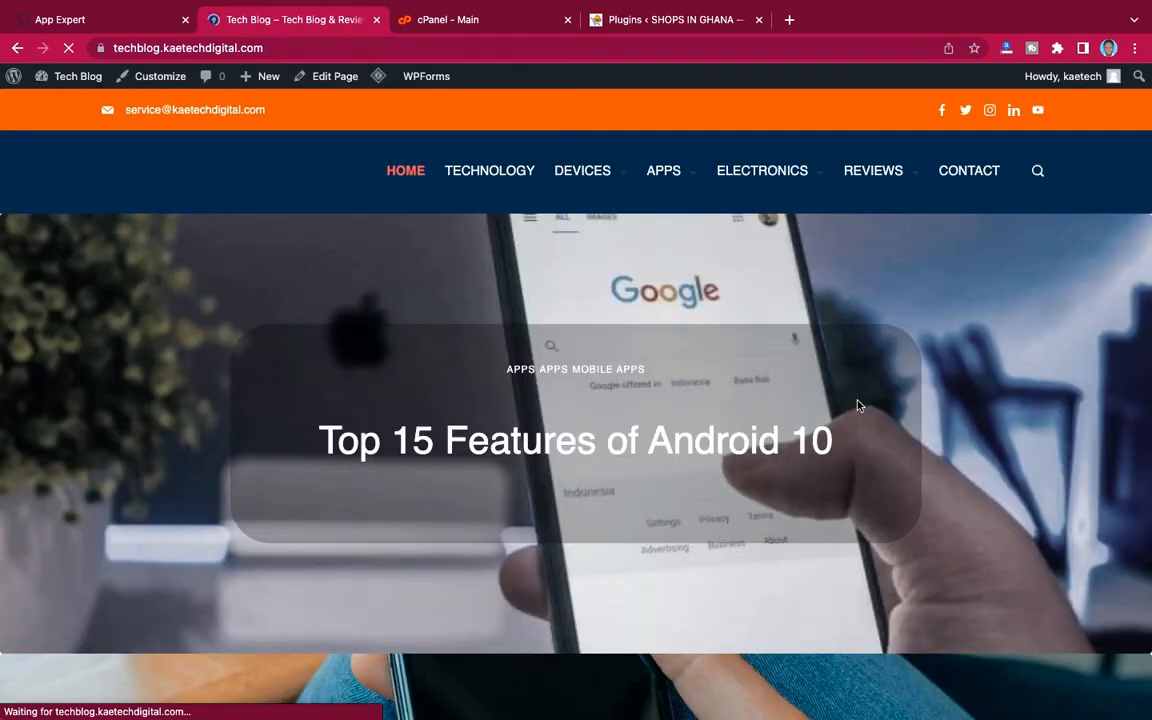
scroll(857, 405, down, 10)
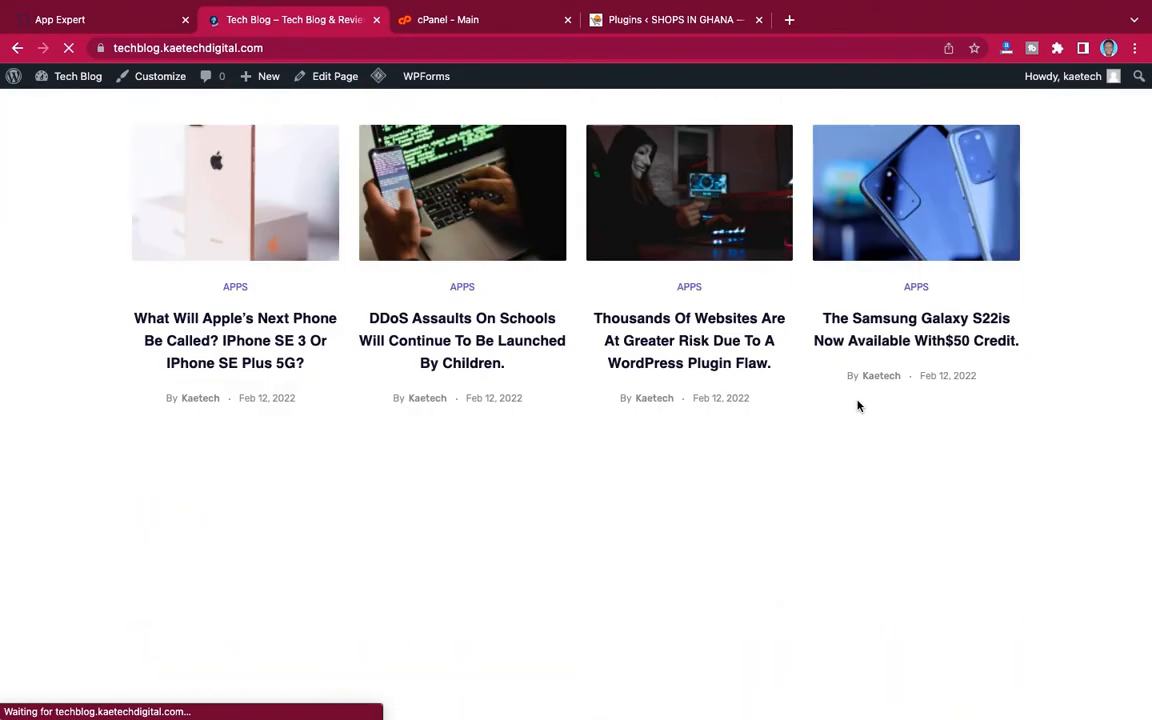
scroll(857, 405, up, 10)
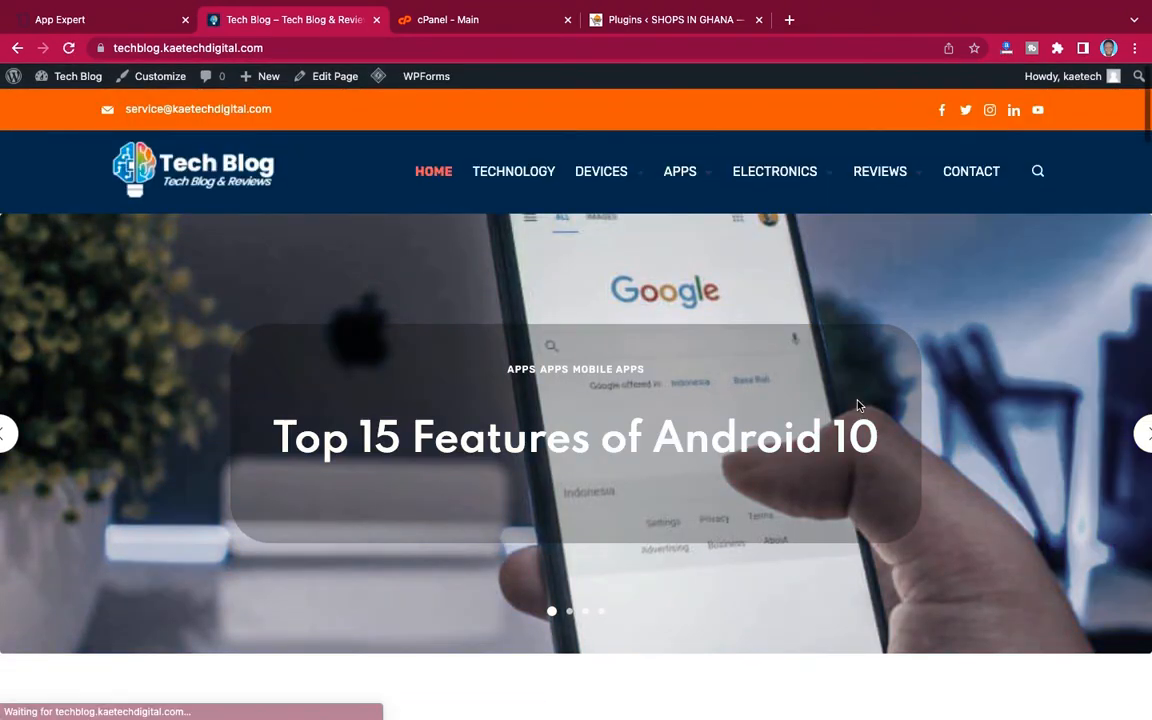
Return to the app's general details and set the app name to "Kaetech Blog"
click(116, 22)
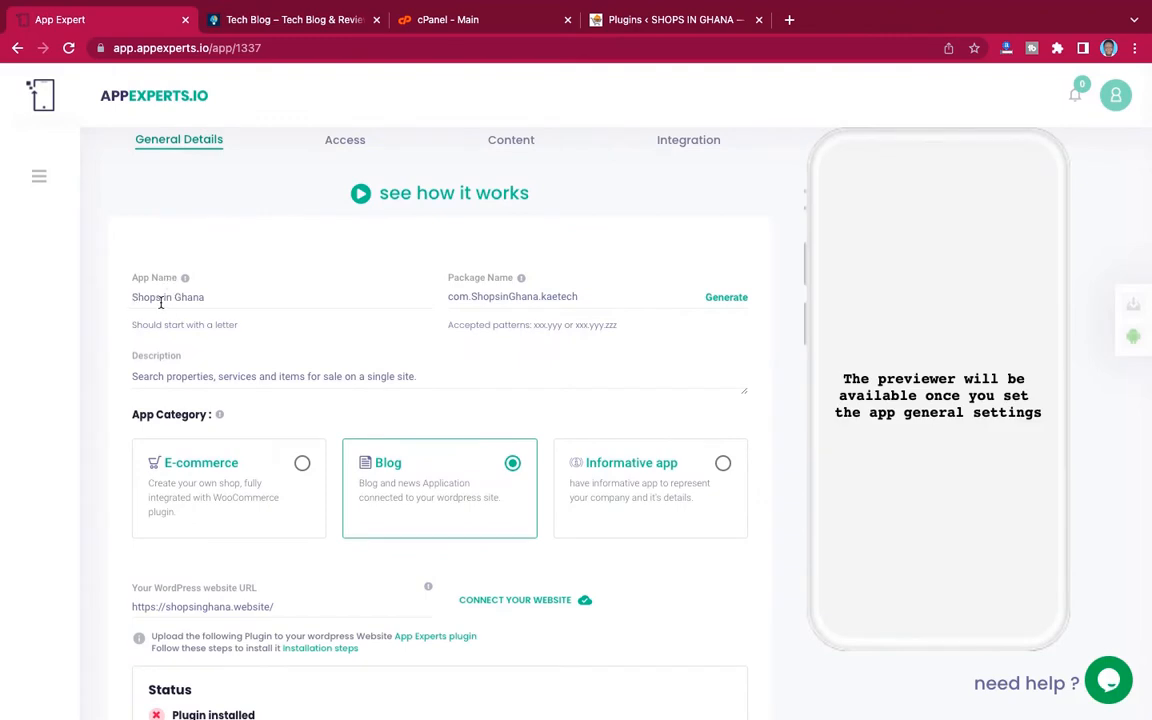
triple_click(125, 296)
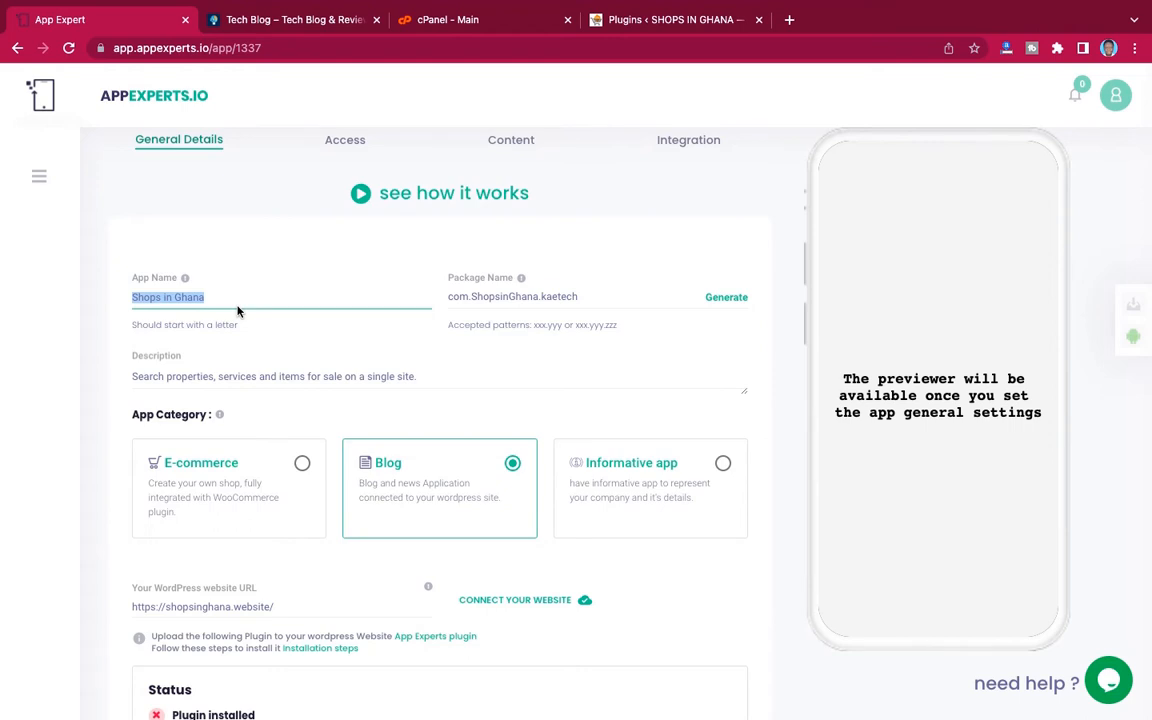
text(Kaetec)
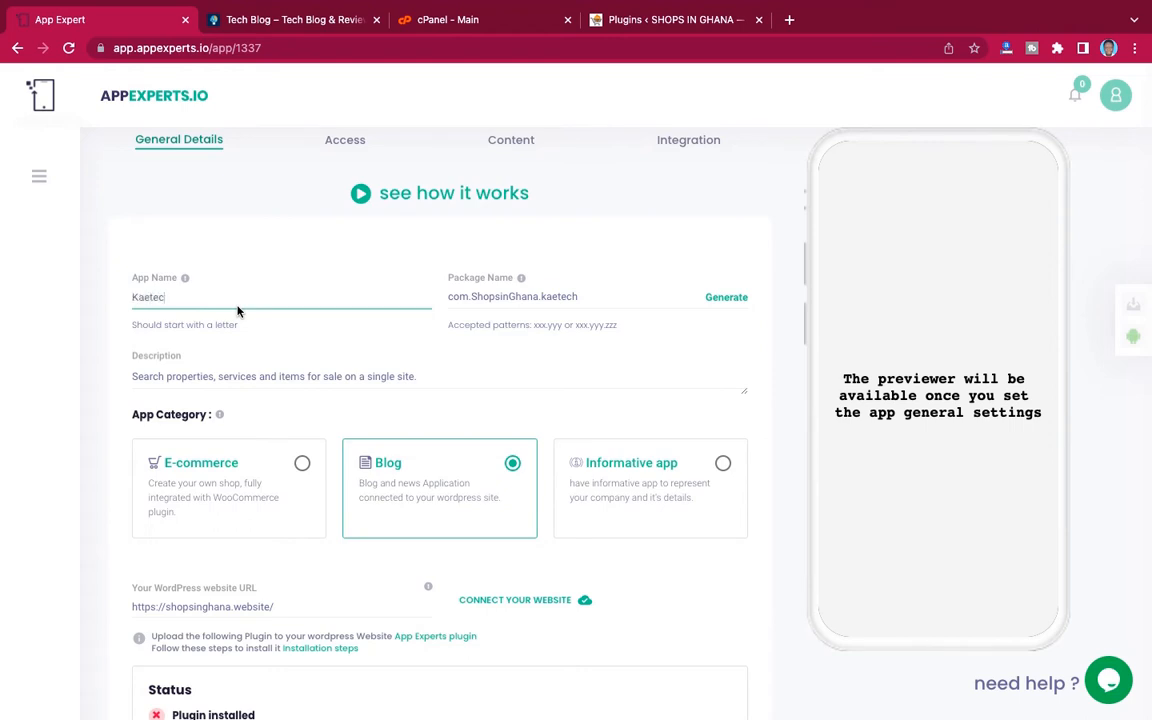
text(h Bko)
text(g)
key(BackSpace)
key(BackSpace)
key(BackSpace)
text(log)
mouse_move(185, 280)
Replace the middle part of the package name with "techblog", making it com.techblog.kaetech
click(538, 296)
drag(538, 296, 472, 297)
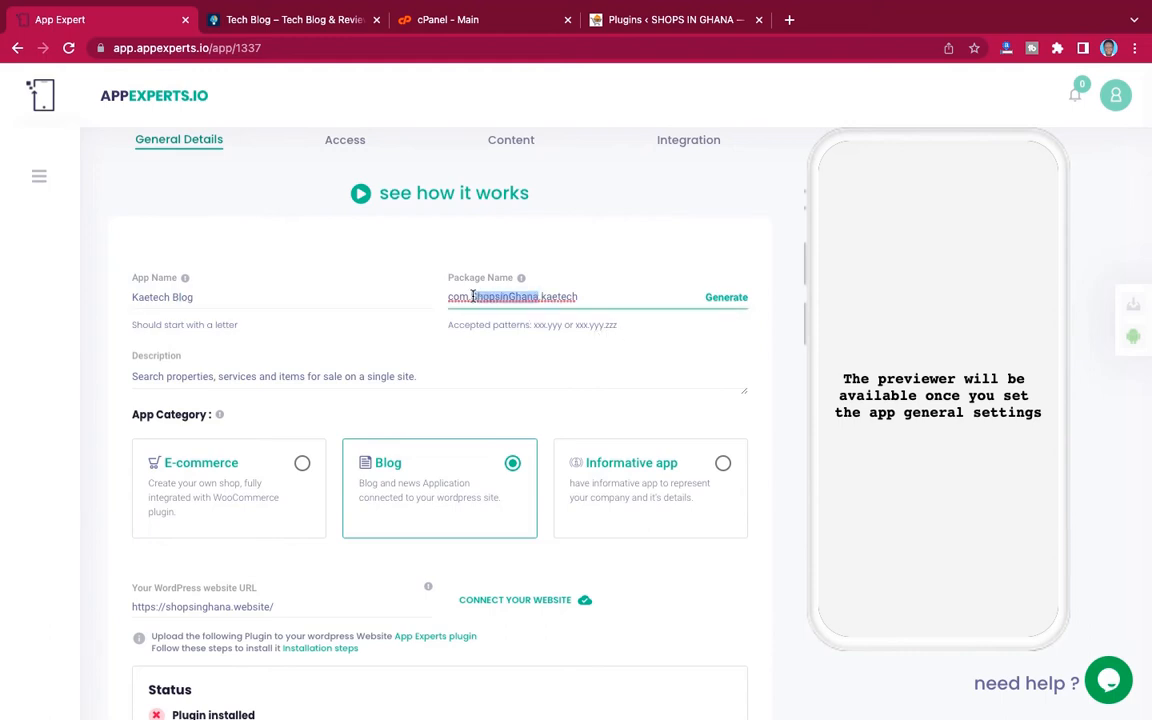
text(tech)
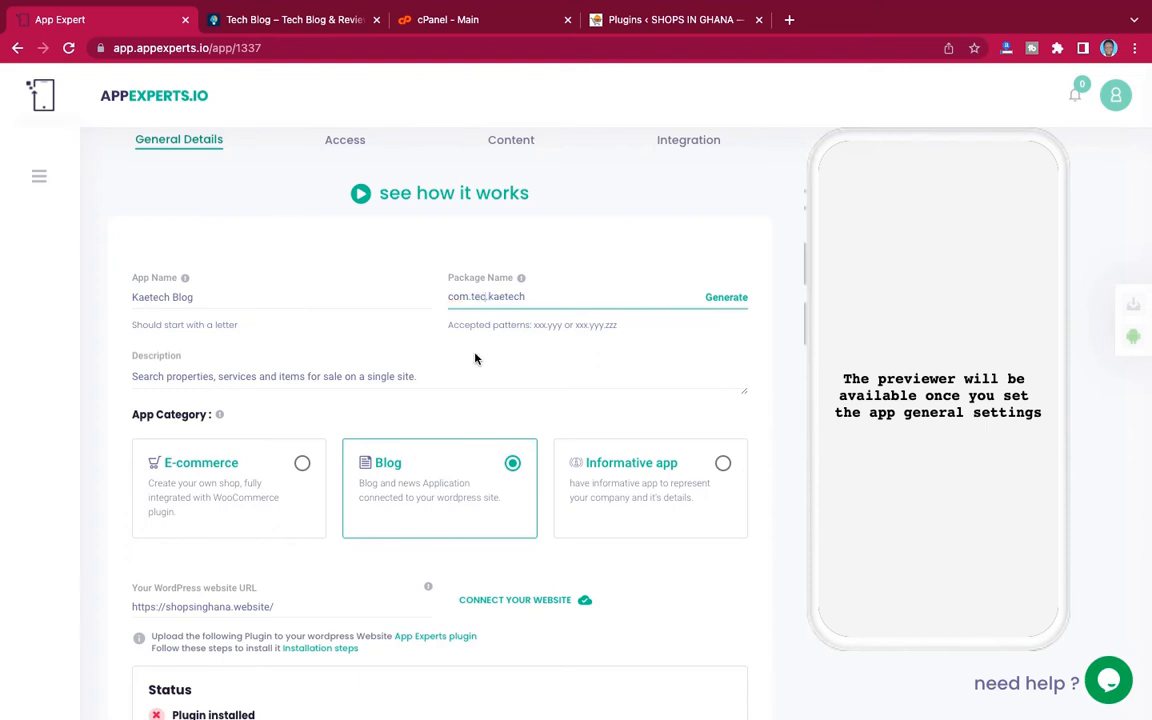
text(blog)
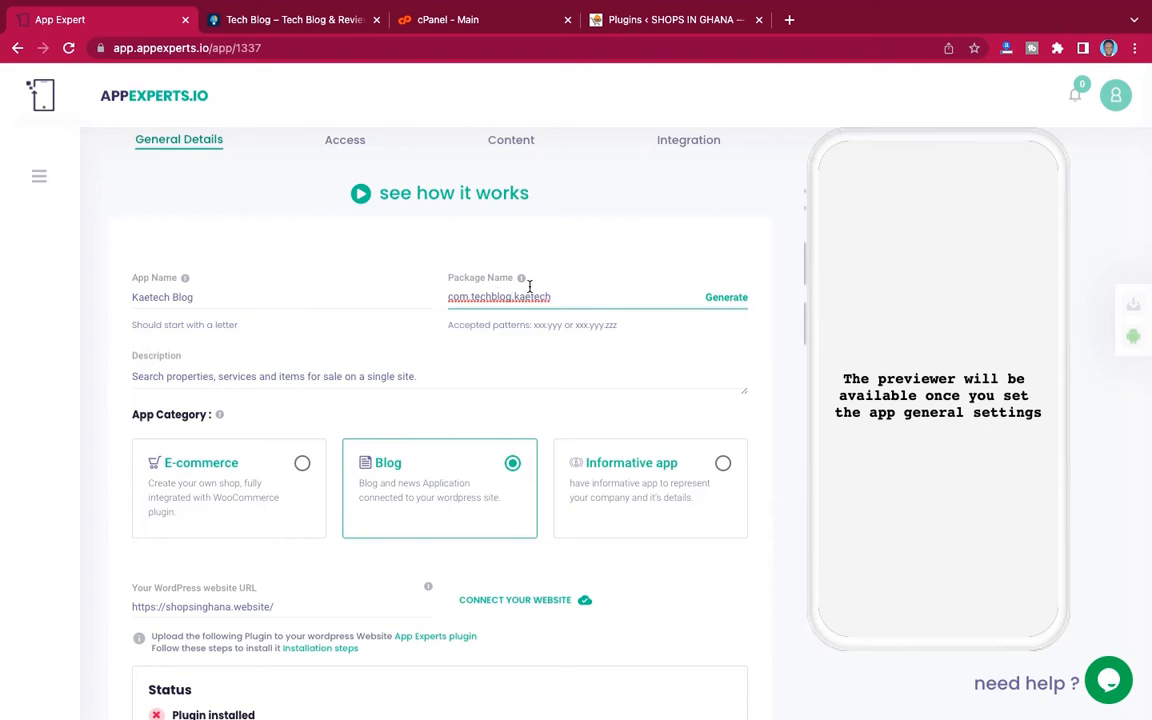
Copy the package name, try generating one automatically, and restore com.techblog.kaetech
key(ctrl+a)
key(ctrl+c)
key(BackSpace)
click(730, 298)
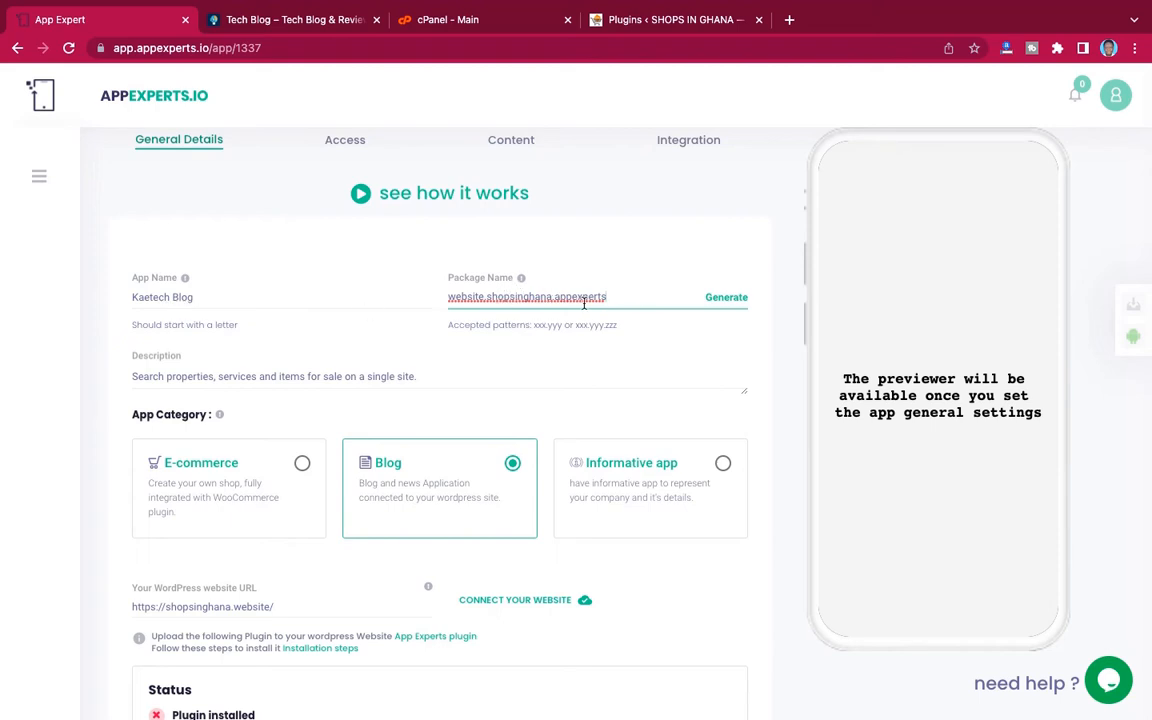
triple_click(637, 294)
key(ctrl+v)
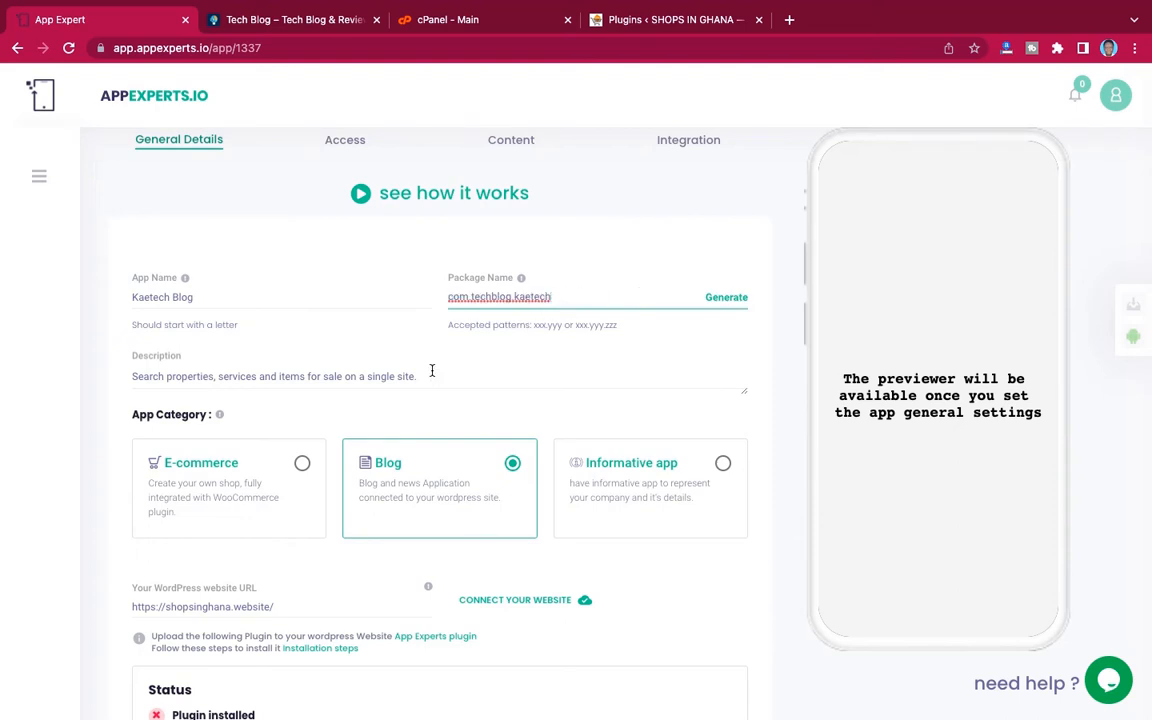
Replace the app description with "This is an app for technological blog"
scroll(429, 370, down, 3)
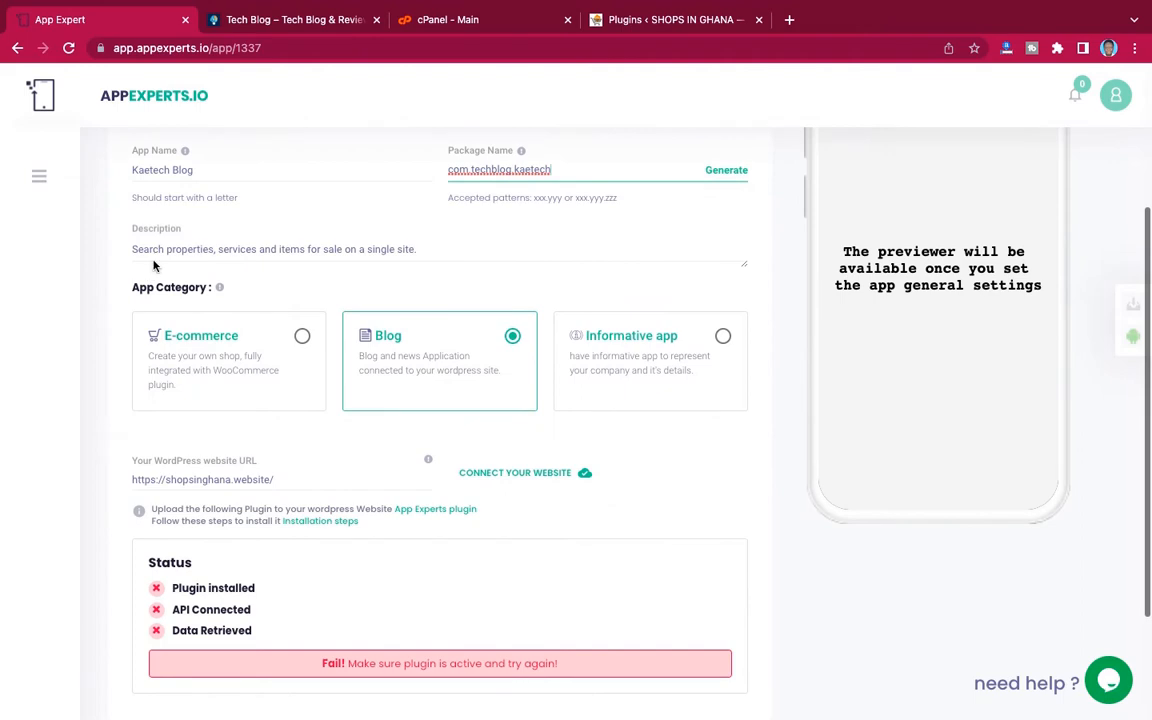
click(422, 250)
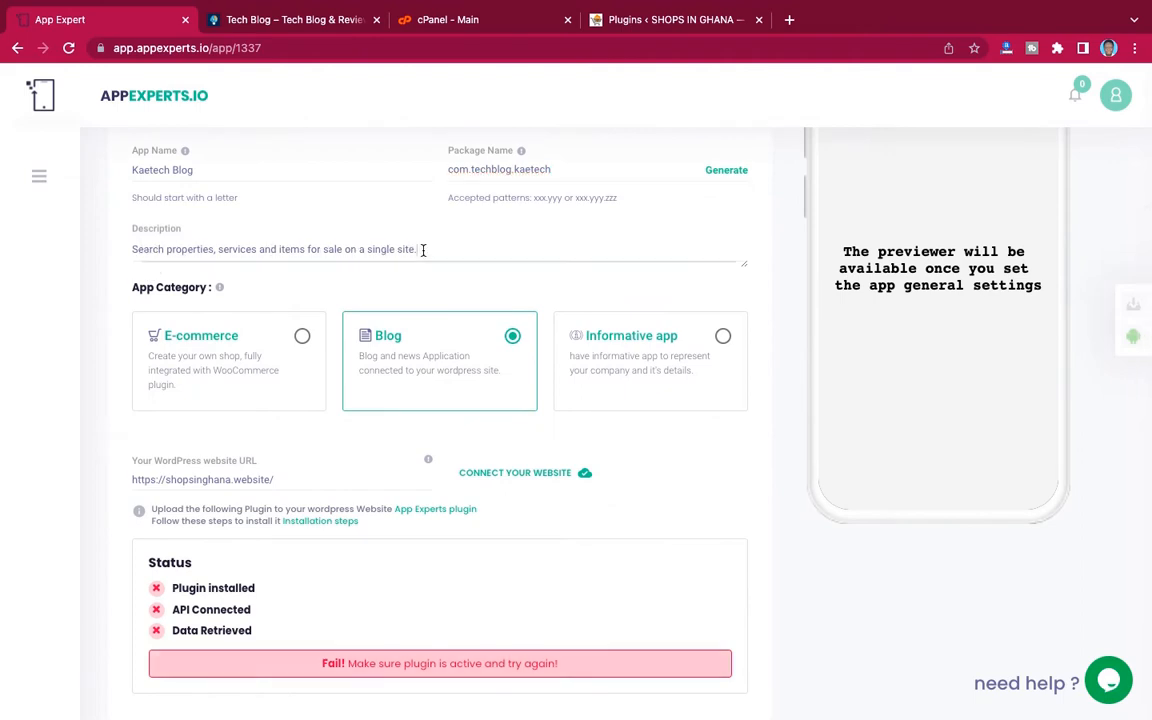
click(137, 253)
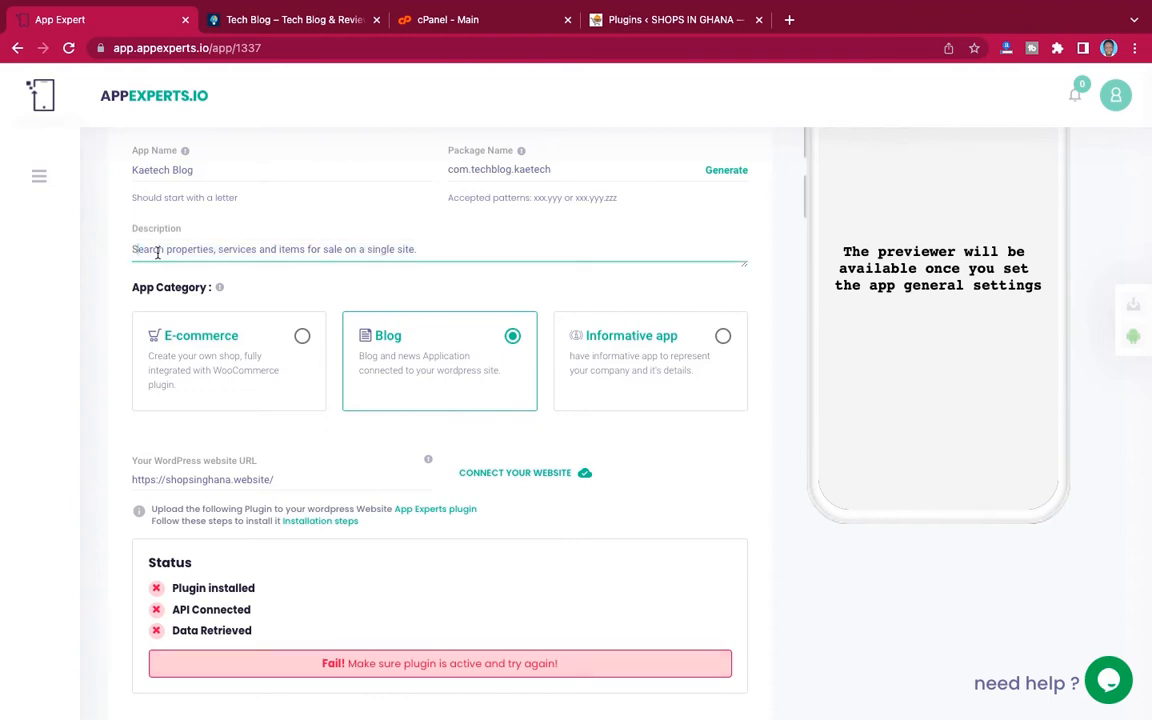
triple_click(157, 253)
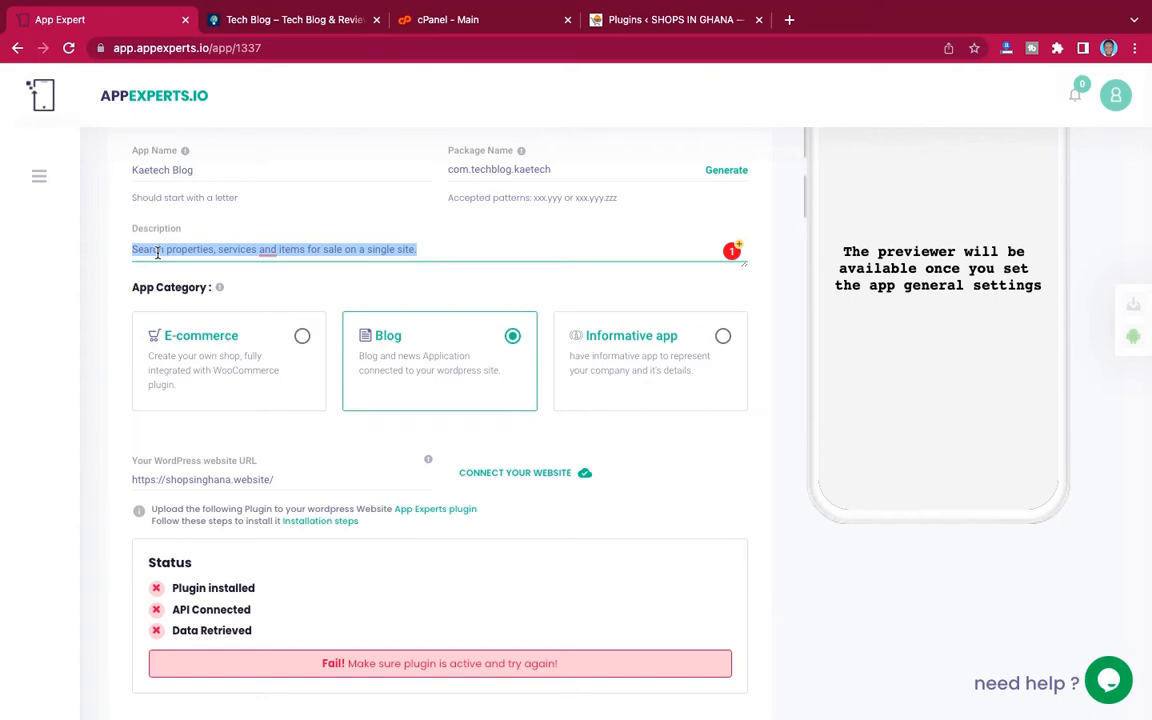
text(Thi)
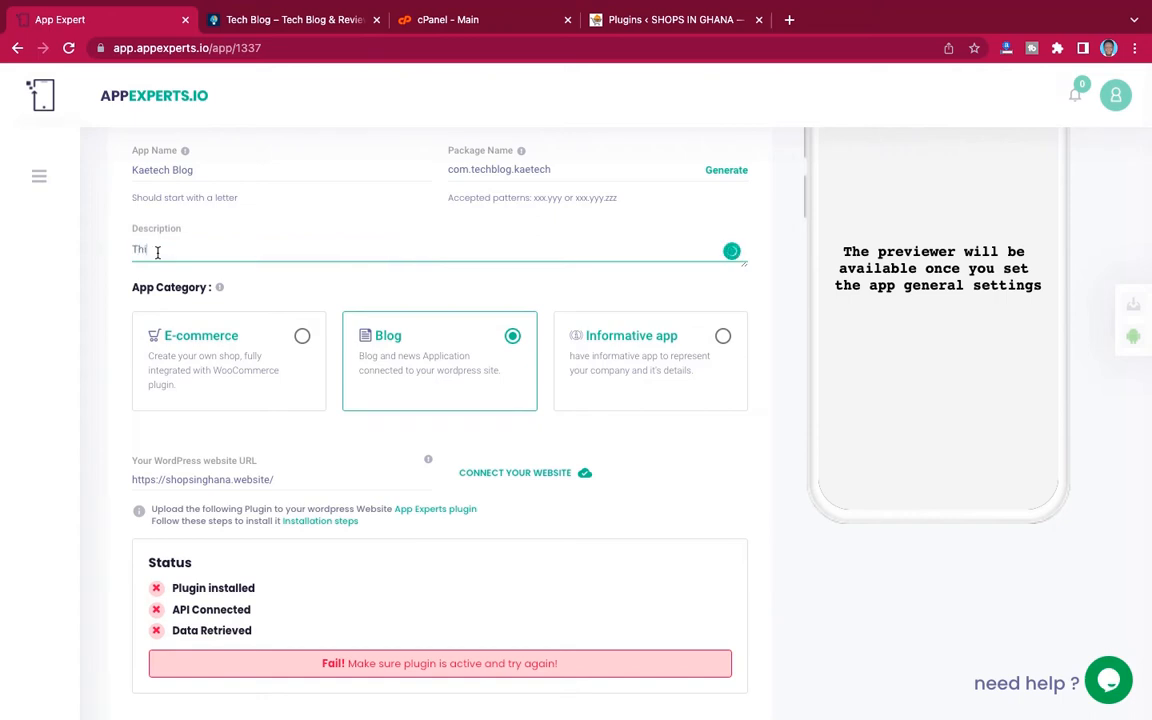
text(s is an app )
text(for)
text( electron)
key(BackSpace)
key(BackSpace)
key(BackSpace)
key(BackSpace)
key(BackSpace)
key(BackSpace)
key(BackSpace)
key(BackSpace)
key(BackSpace)
text(technologi)
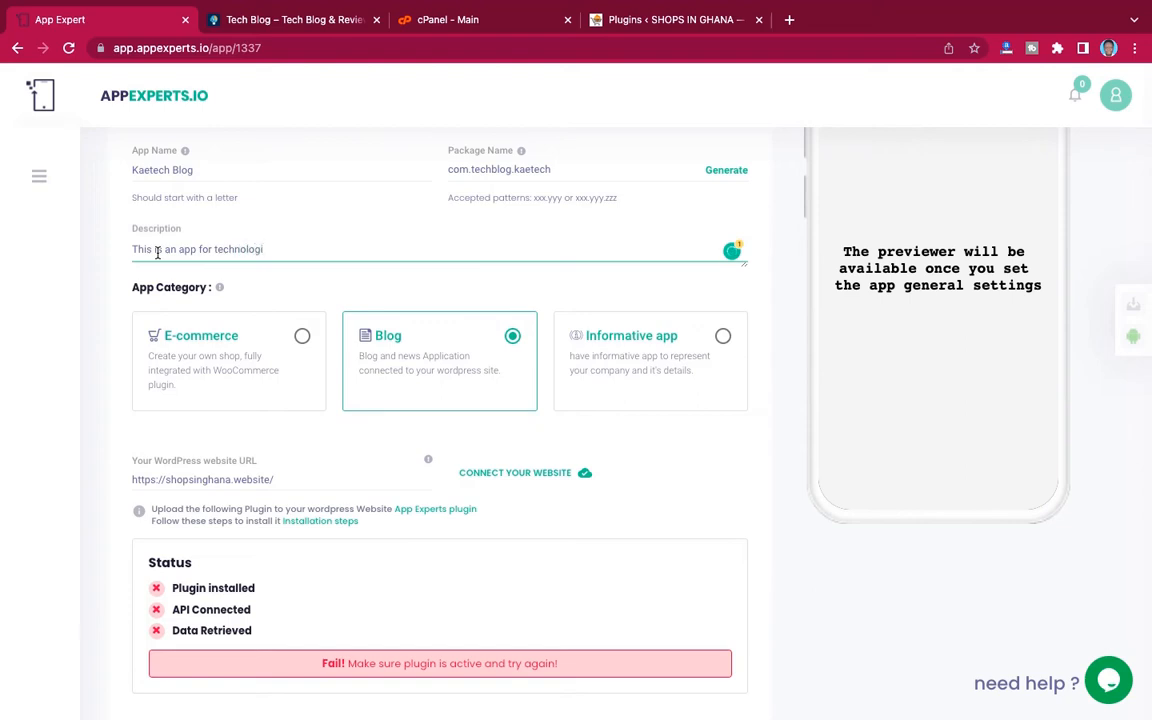
text(cal blog)
Switch the app category to E-commerce, to Informative app, and back to Blog
click(302, 338)
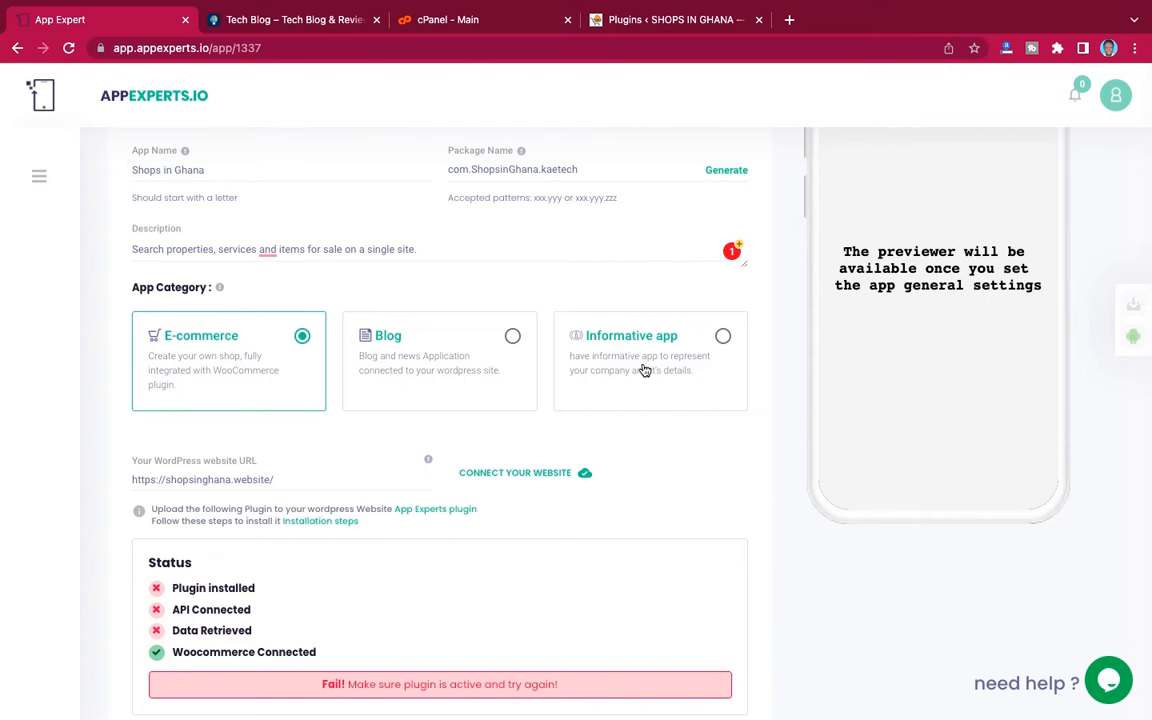
click(725, 340)
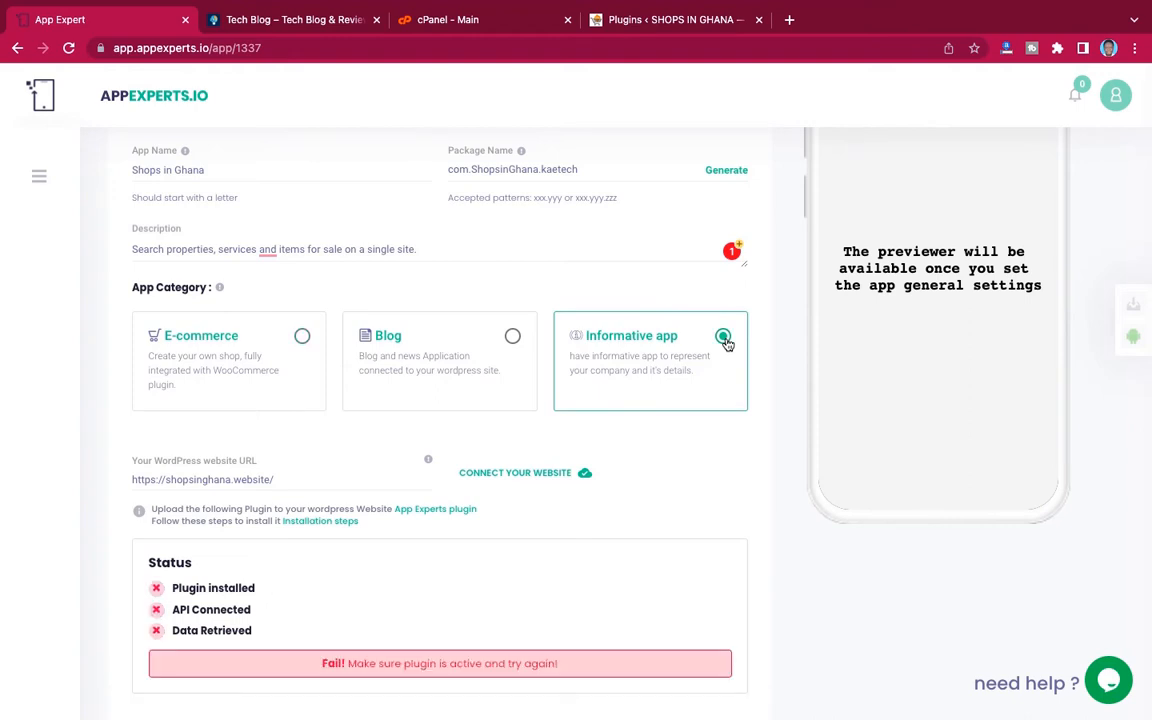
click(512, 336)
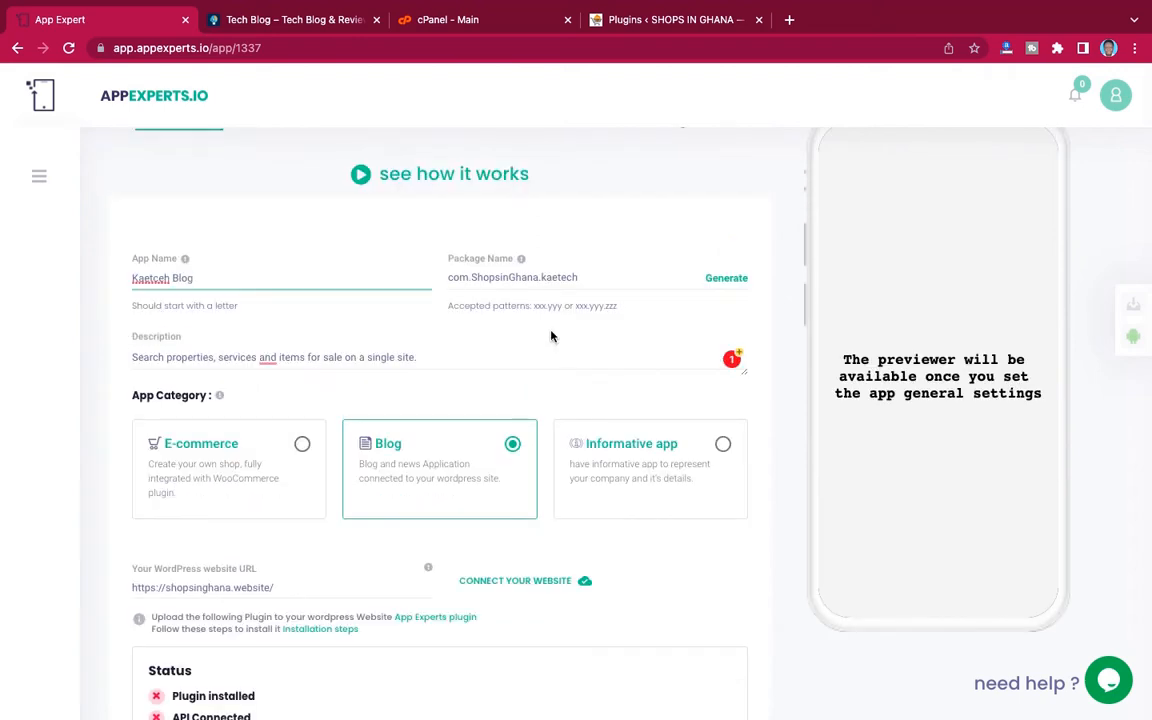
Set the package name to com.techblog.kaetech and the description to "An app for technological blog"
triple_click(584, 280)
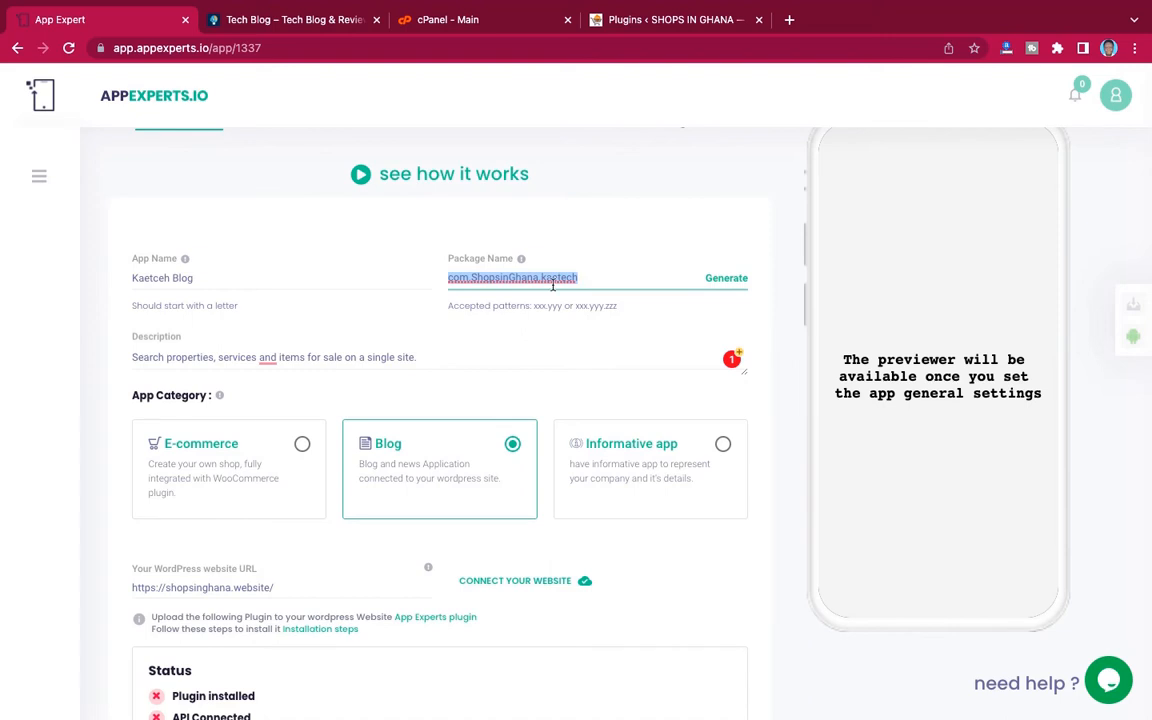
key(ctrl+v)
triple_click(288, 357)
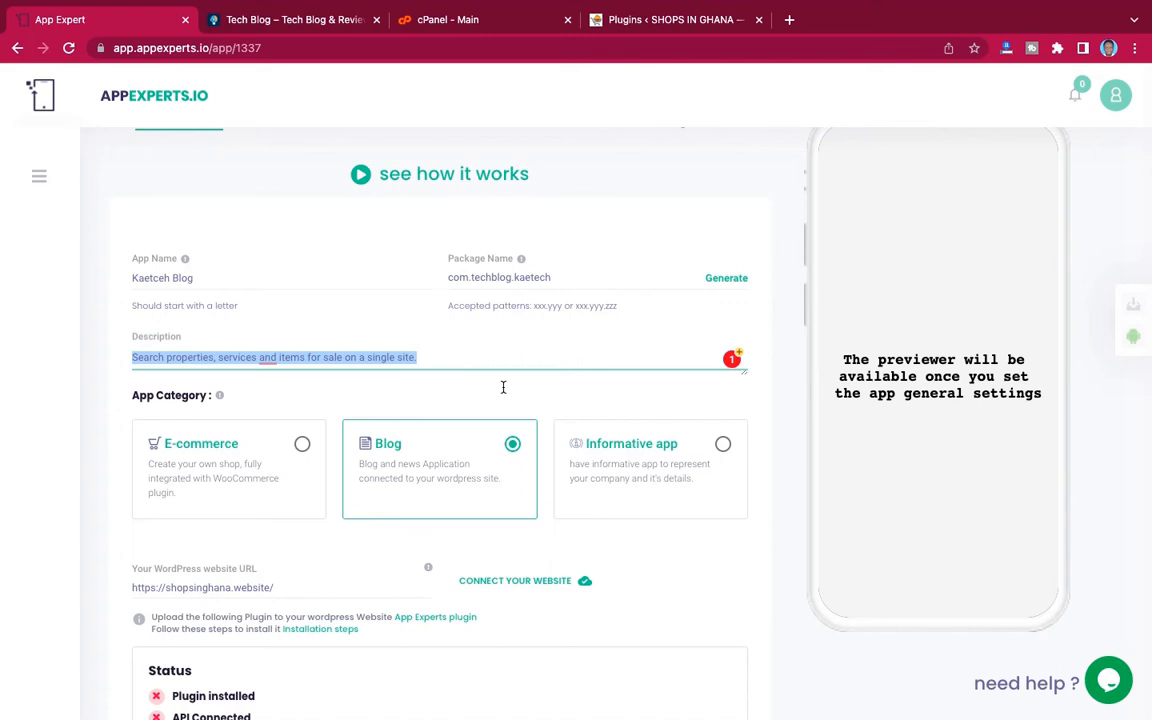
text(An app for technological blog)
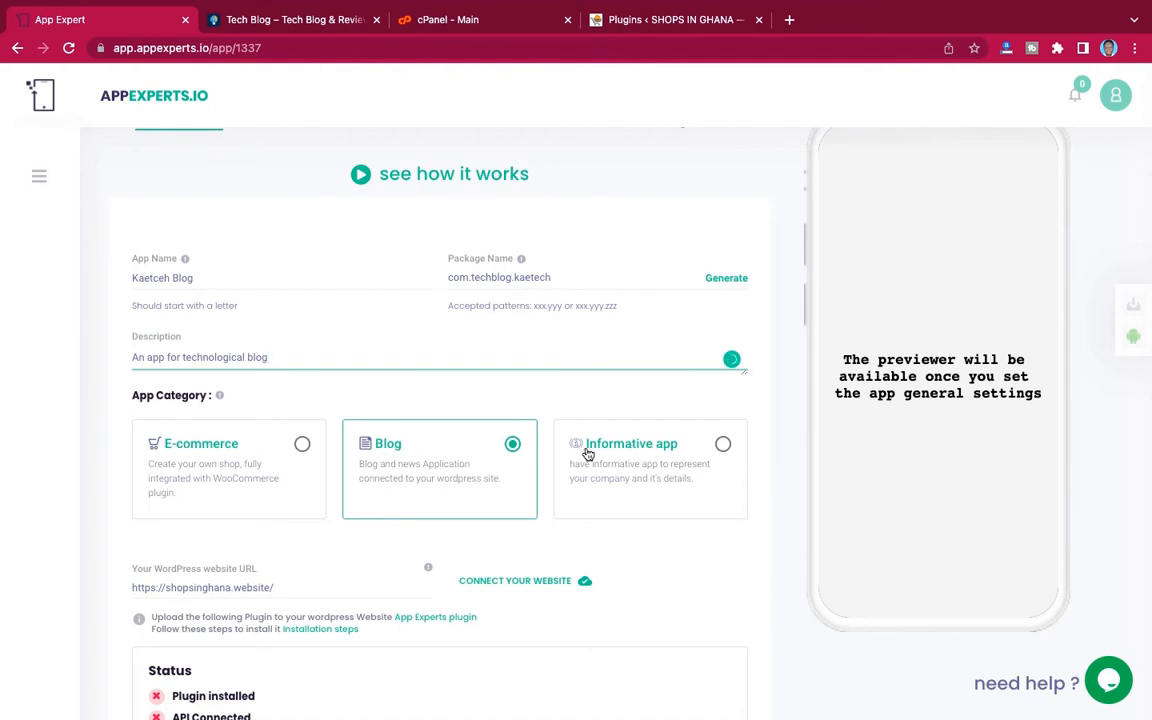
scroll(584, 494, down, 3)
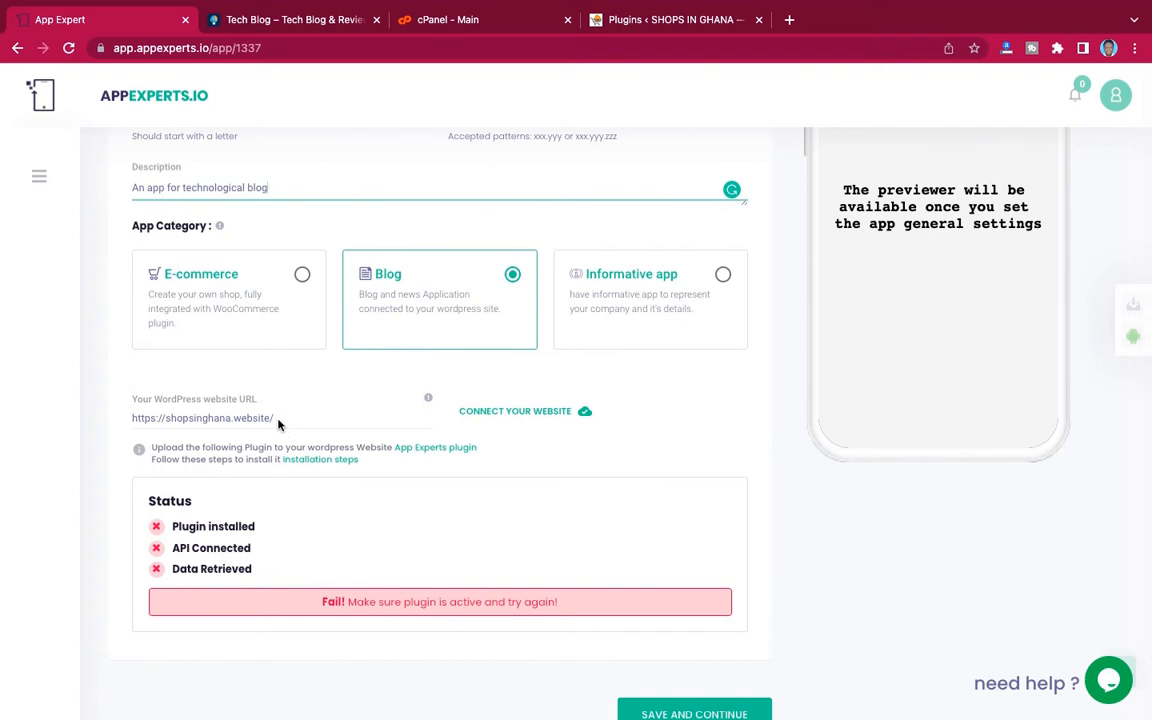
drag(278, 417, 132, 422)
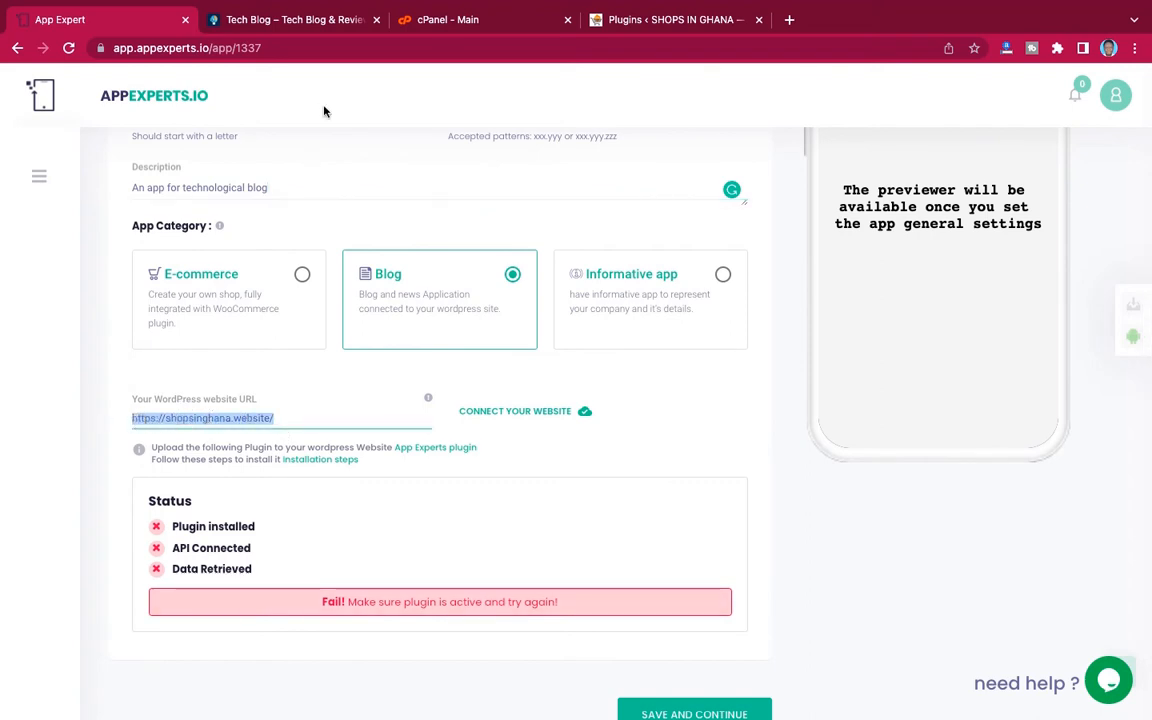
click(295, 20)
click(281, 48)
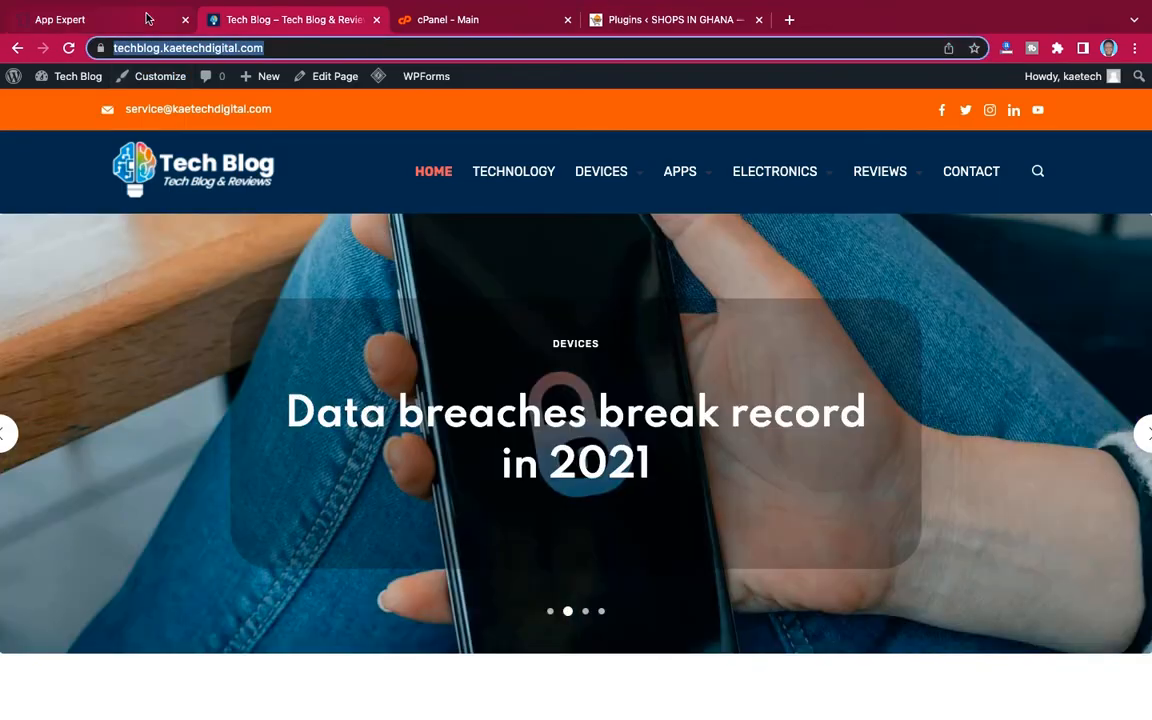
click(147, 18)
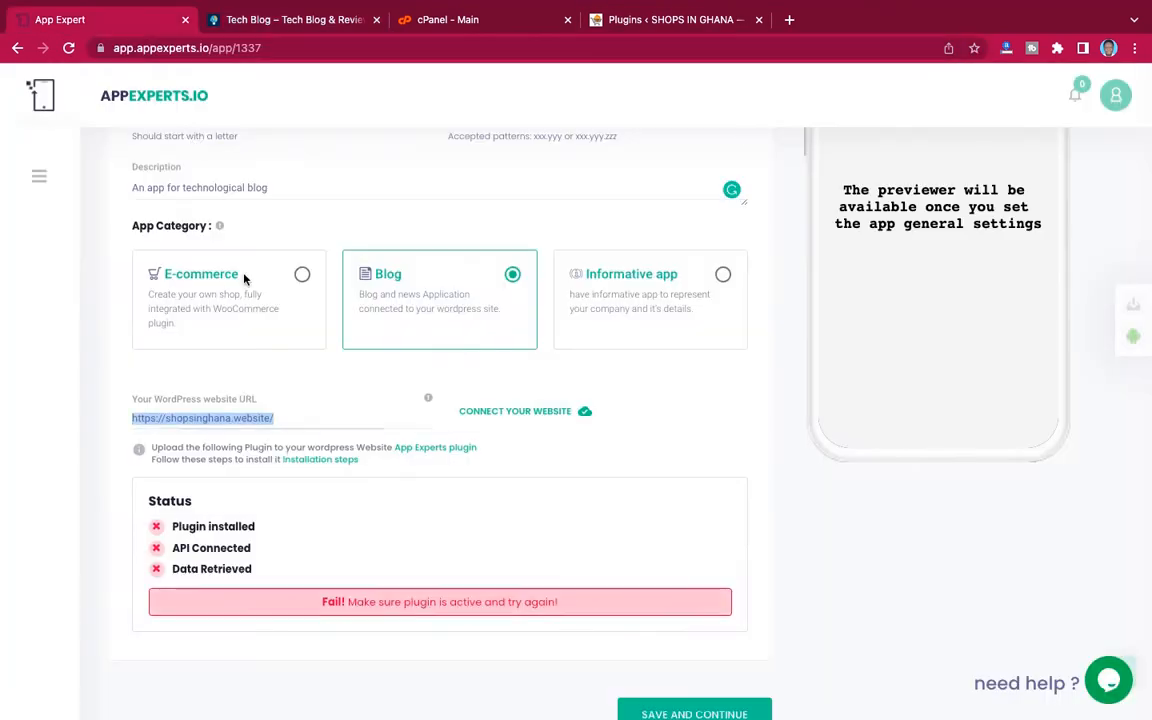
click(246, 417)
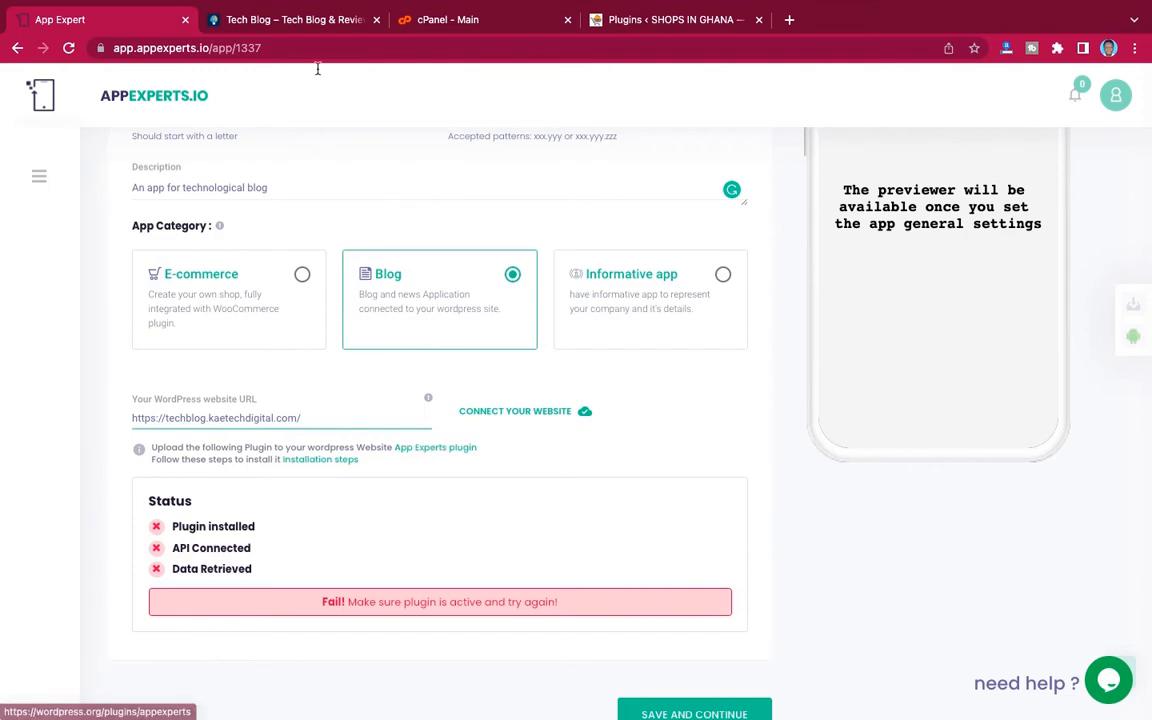
Go to the Tech Blog's WordPress dashboard and open the page for adding new plugins
click(296, 22)
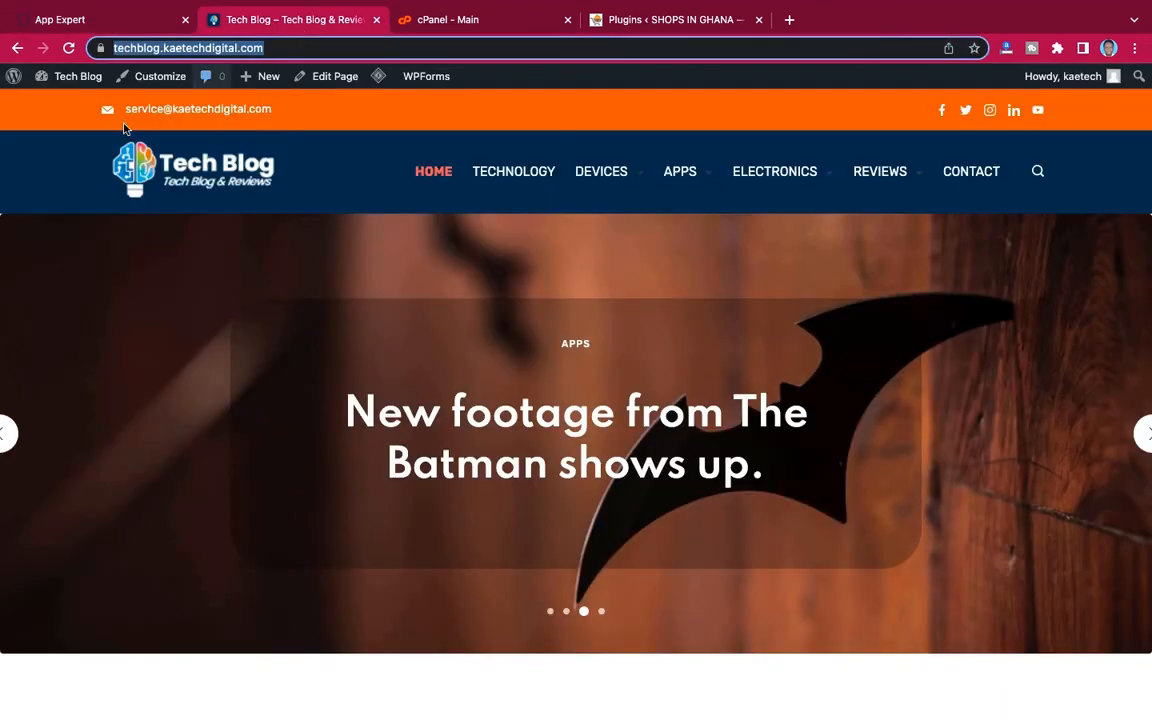
mouse_move(62, 77)
click(57, 106)
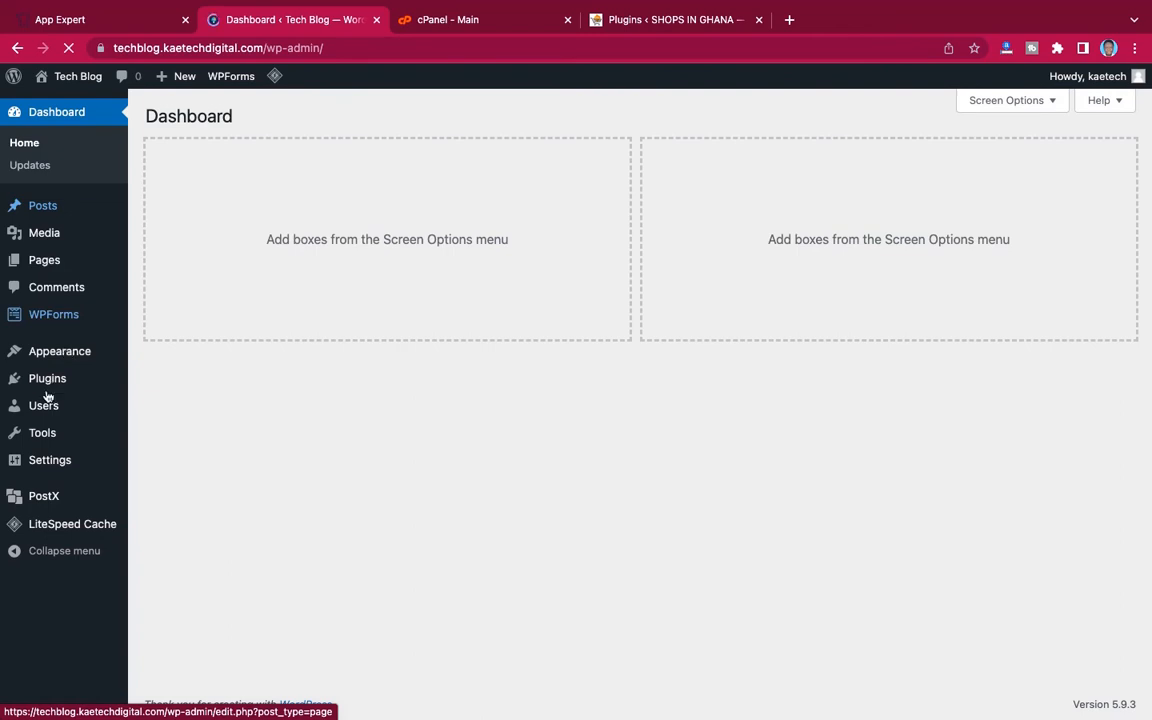
mouse_move(44, 378)
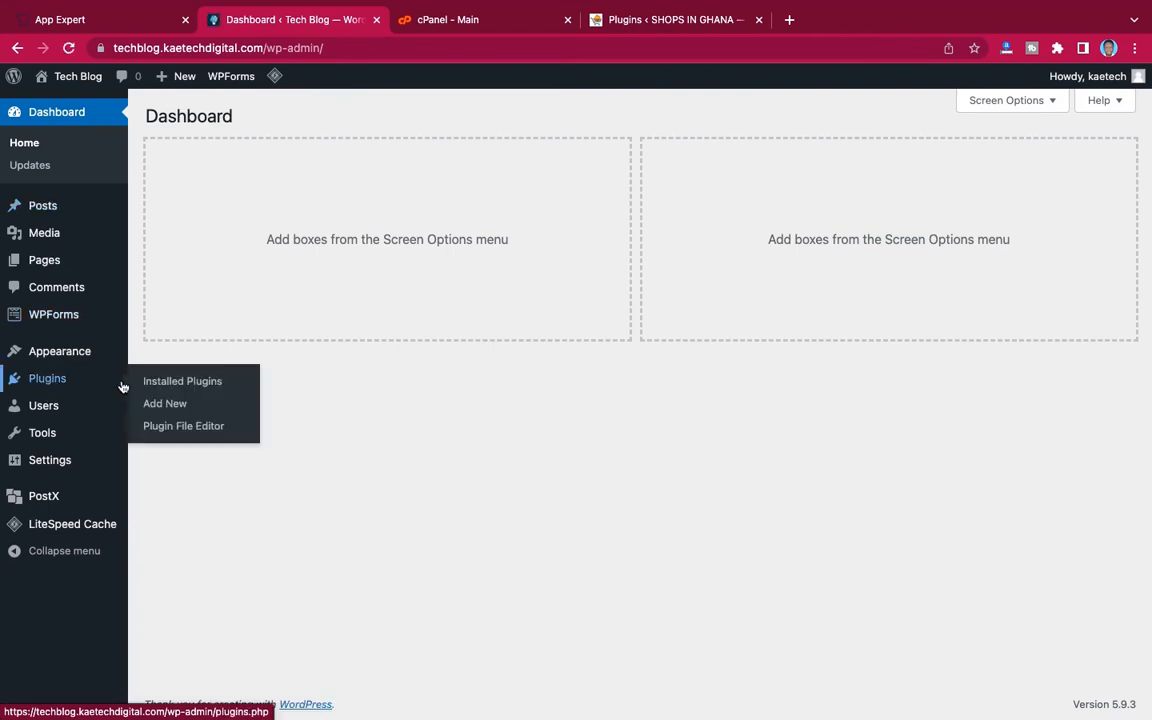
click(166, 404)
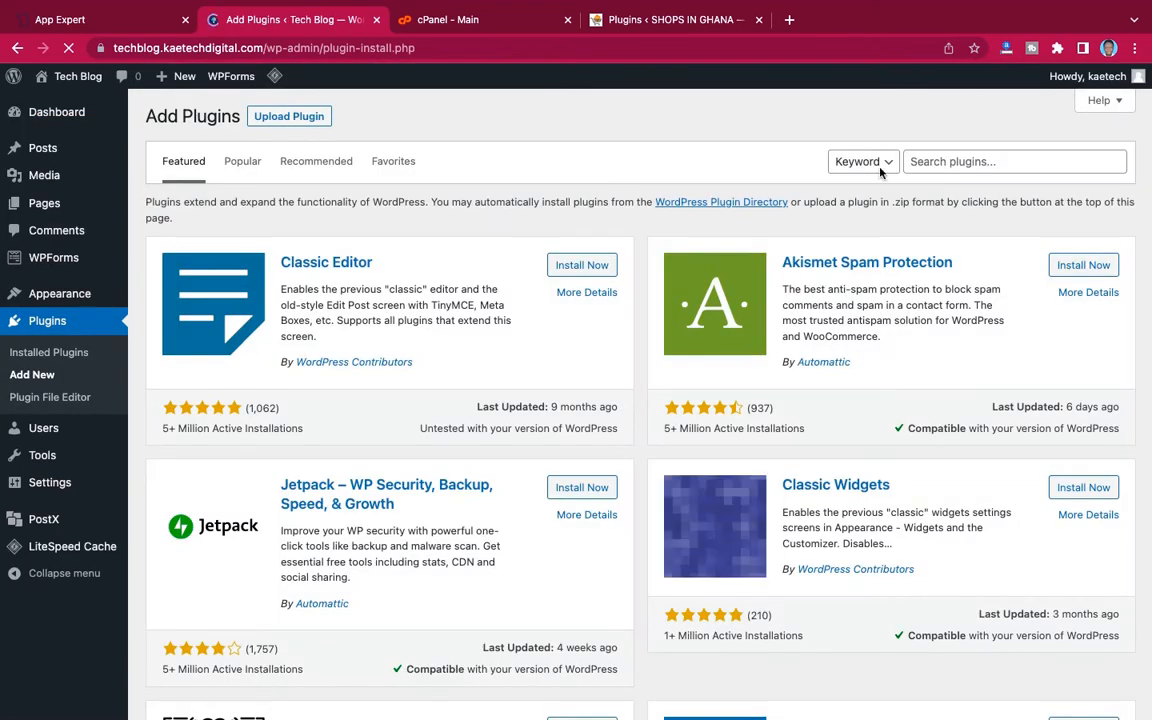
Search the plugins for "appexpert", then install and activate the APPExperts plugin
click(927, 162)
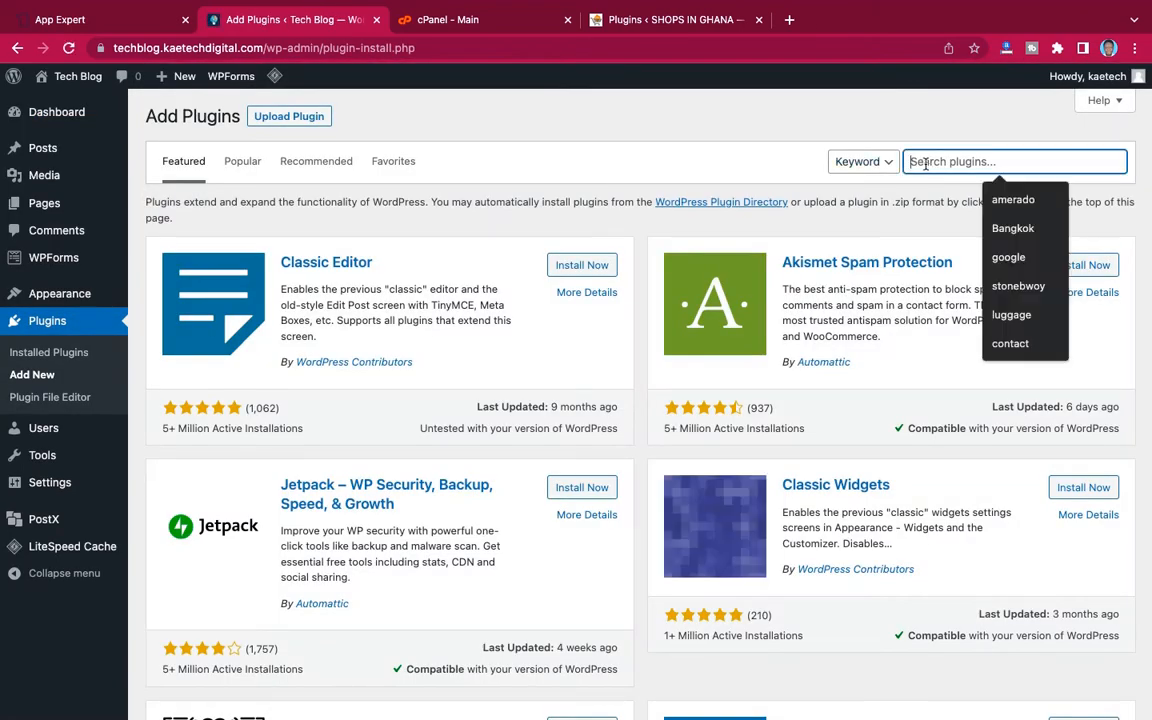
text(app)
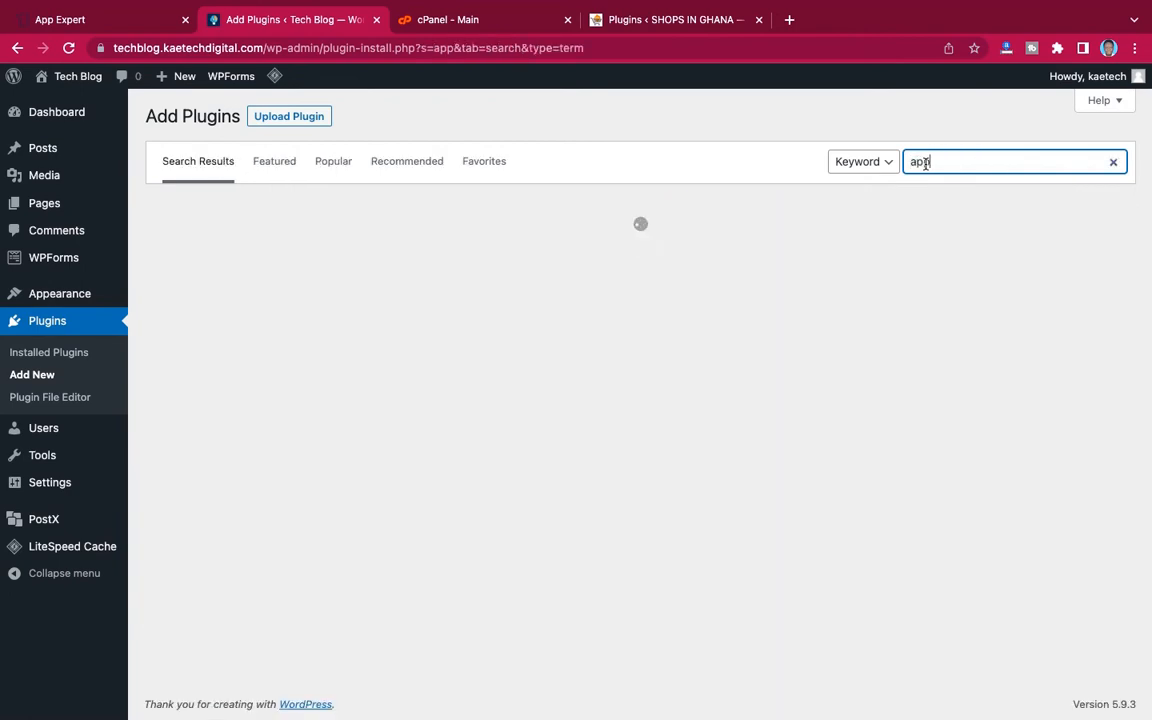
text(e)
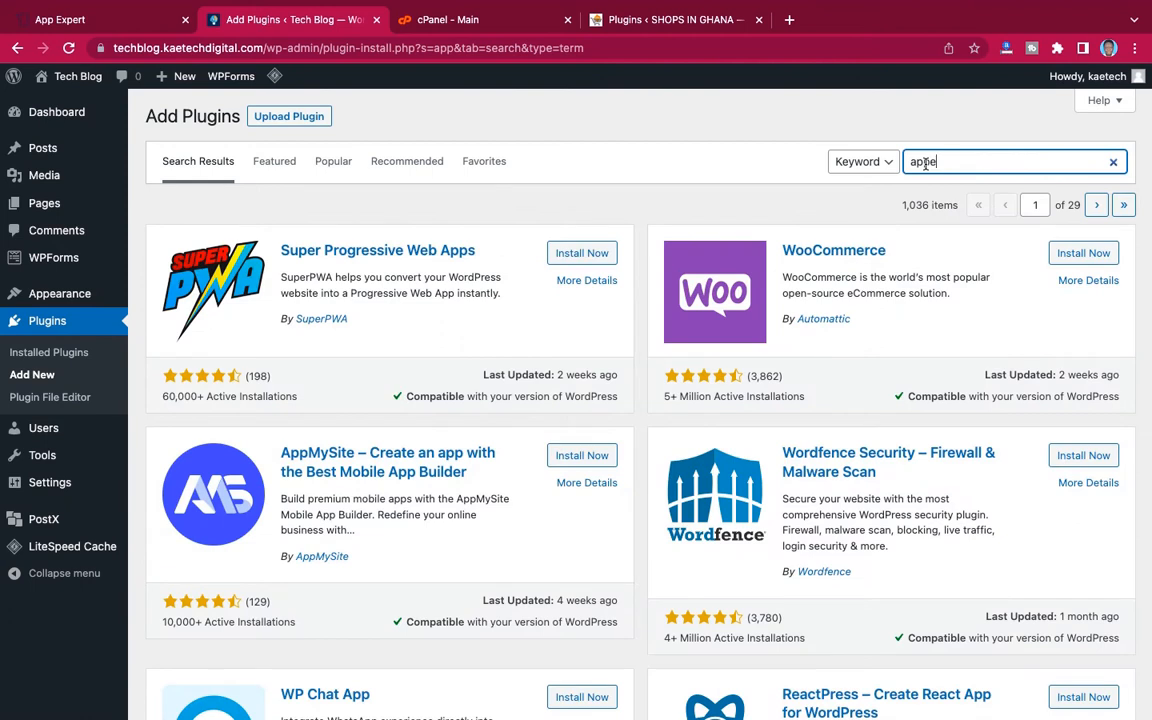
text(xpert)
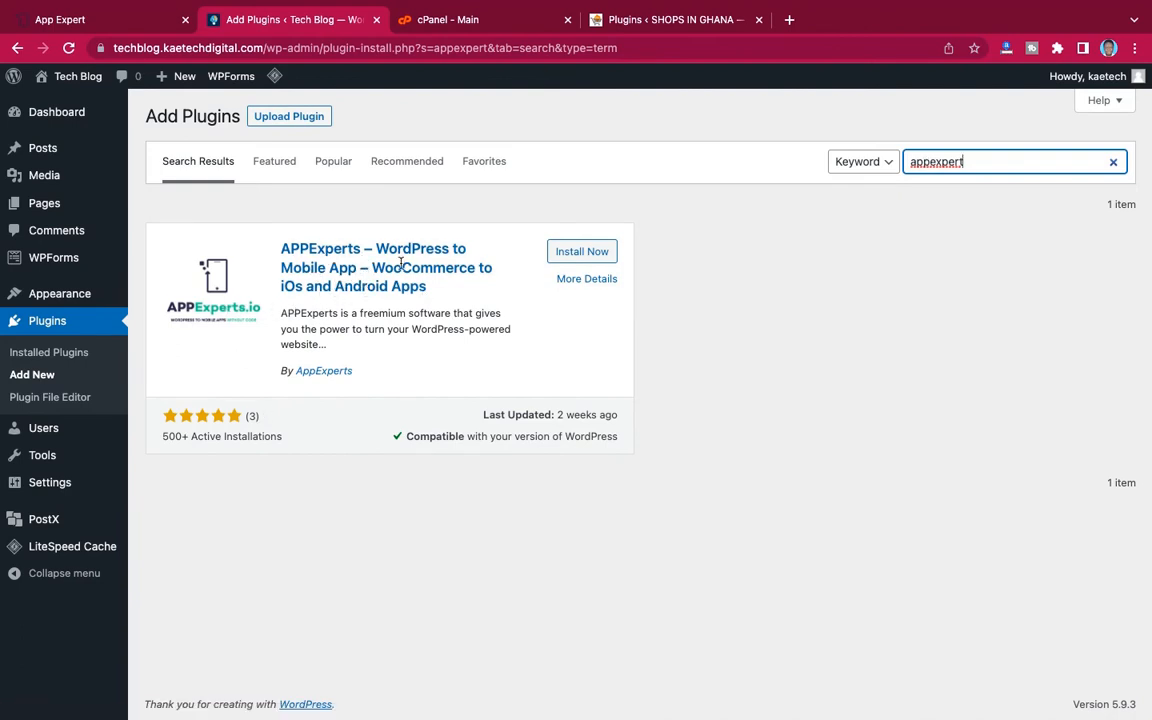
click(580, 253)
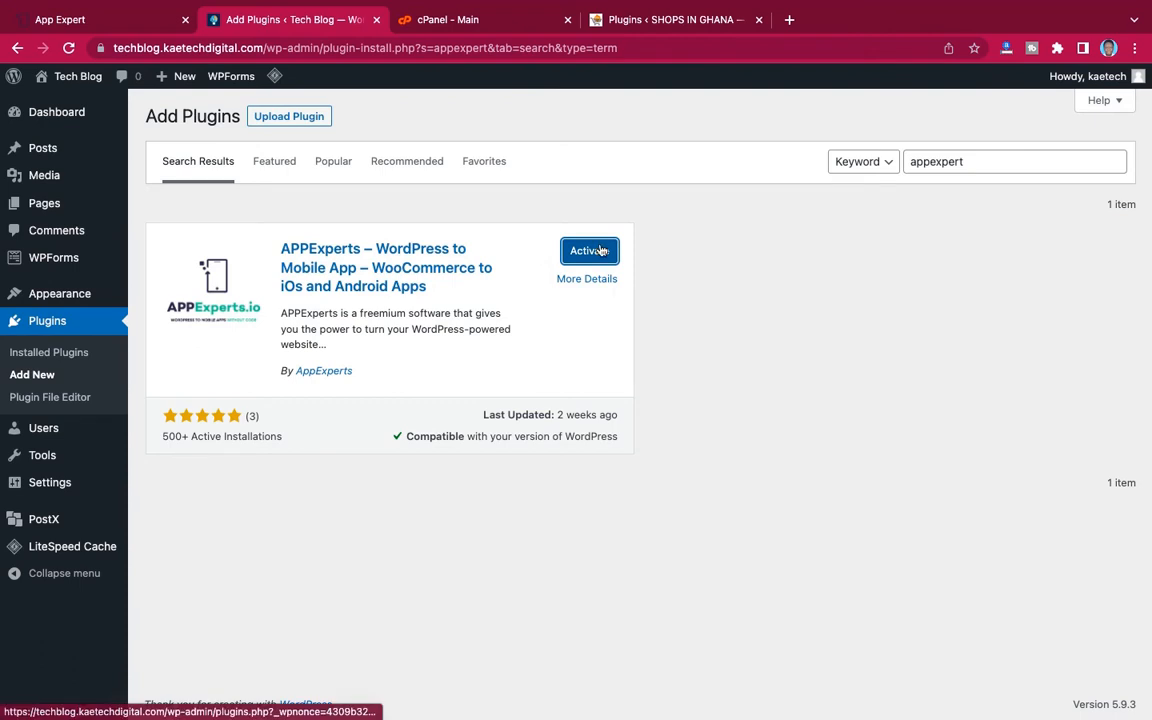
click(600, 254)
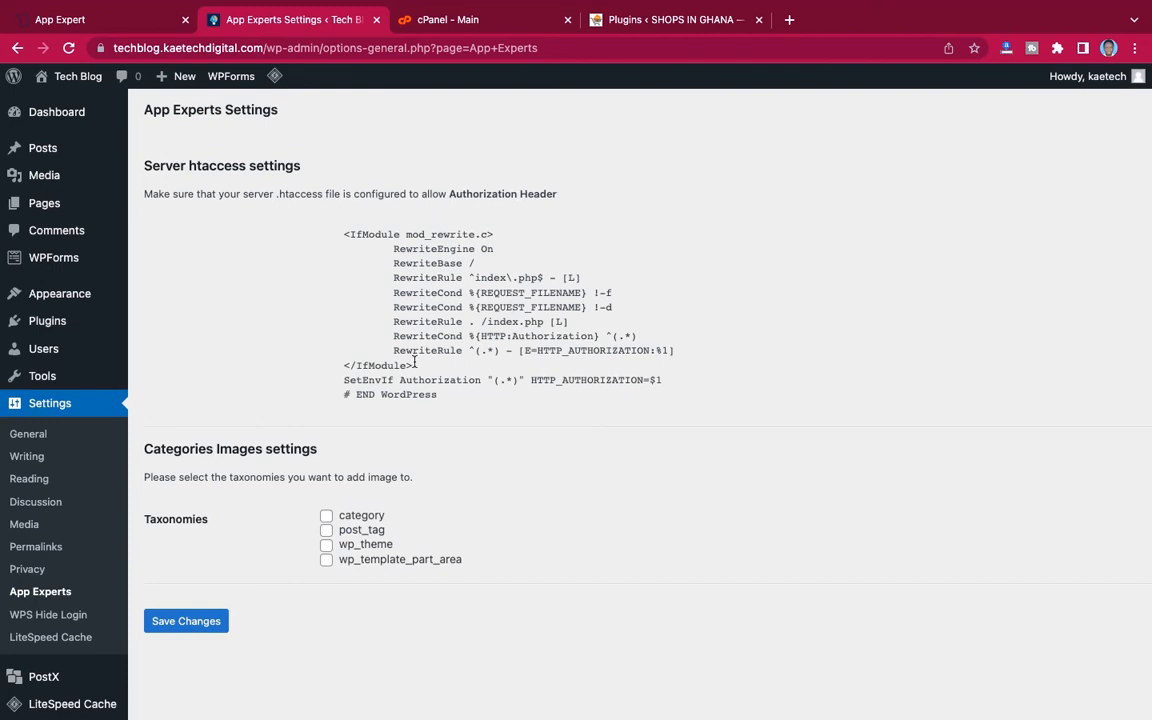
Enable category images for the category, post_tag, wp_theme and wp_template_part_area taxonomies and save the App Experts settings
scroll(424, 380, down, 1)
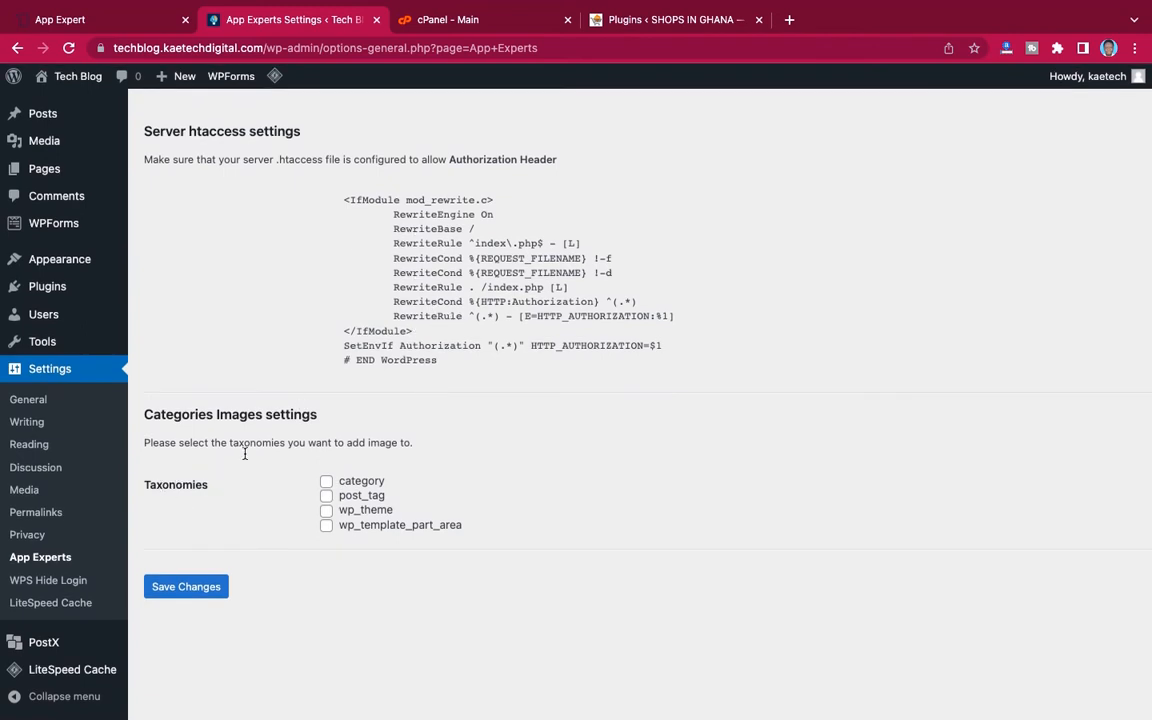
click(326, 481)
click(326, 496)
click(326, 510)
click(326, 525)
click(193, 592)
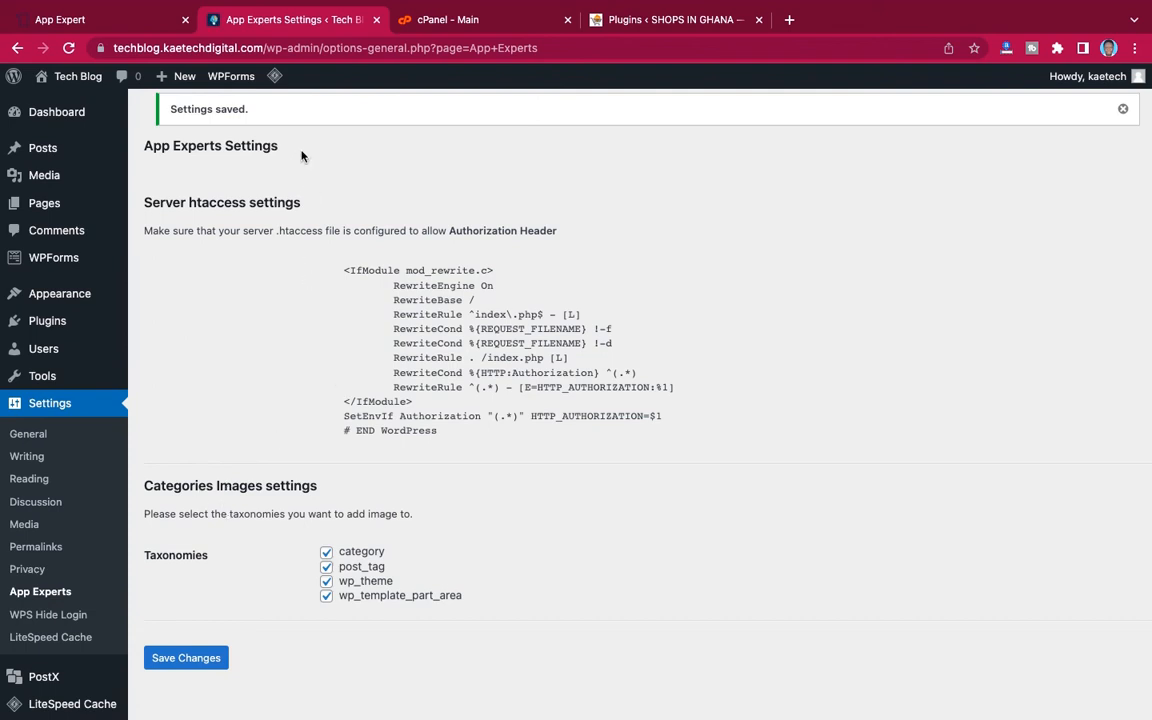
Connect the Tech Blog website in the app's general details on APPExperts.io, and save them to continue to the Access stage
click(80, 26)
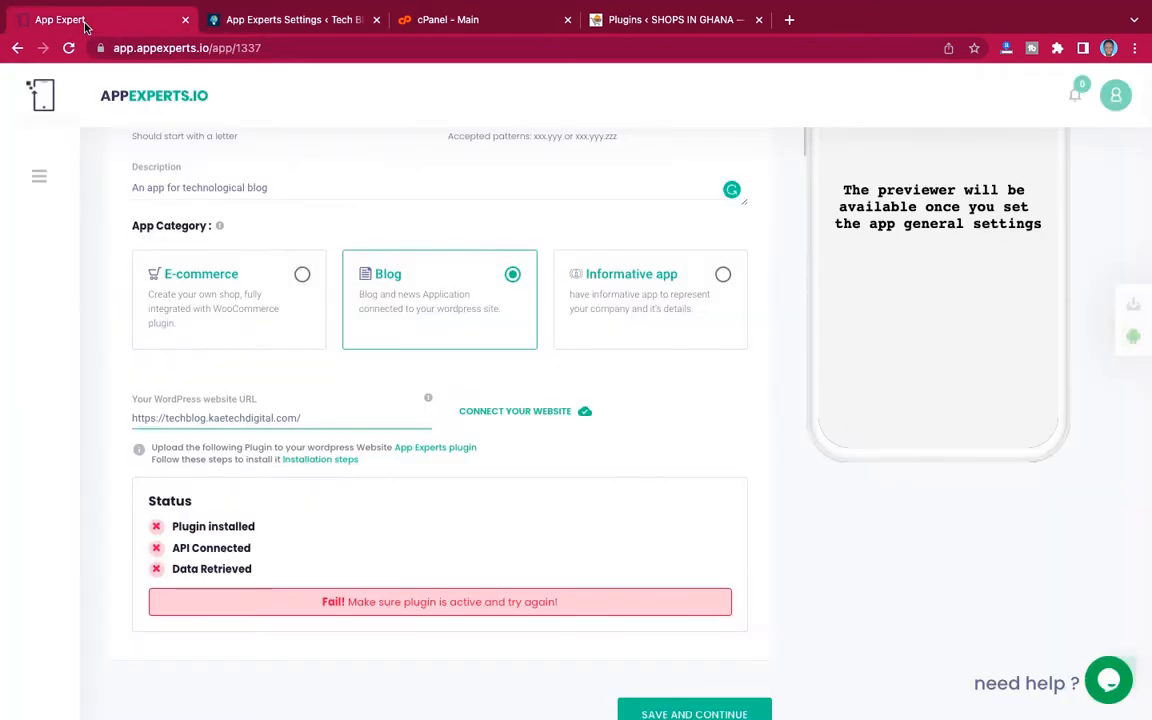
click(533, 418)
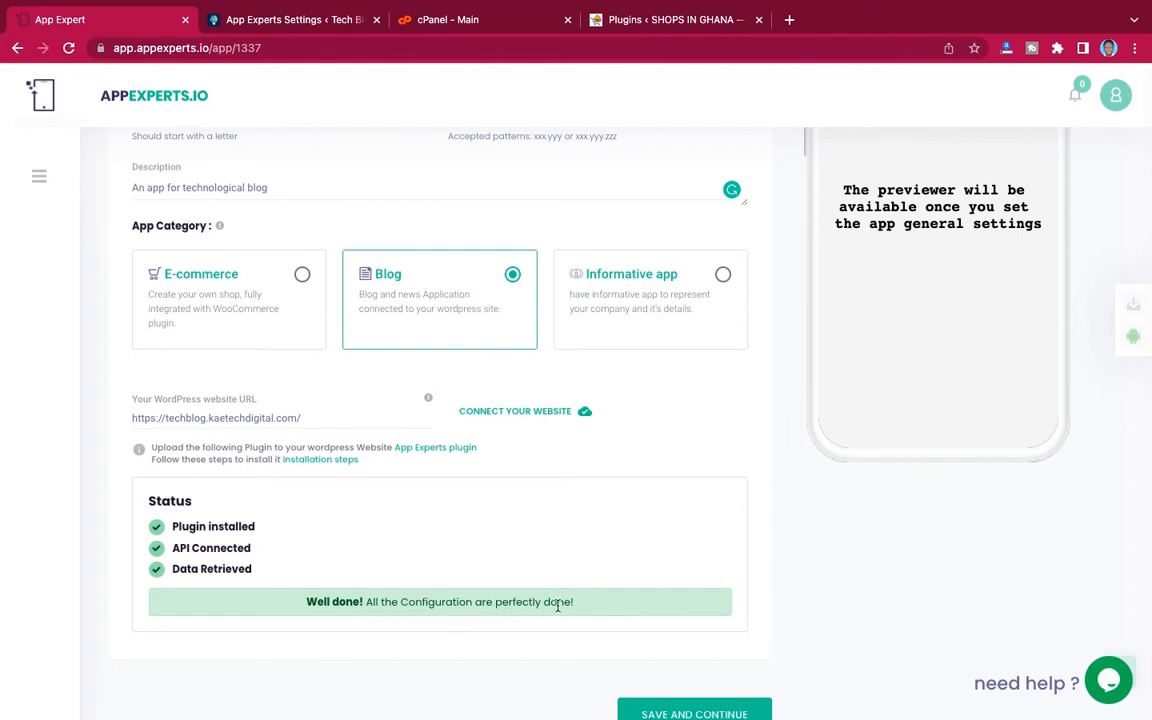
scroll(694, 506, up, 3)
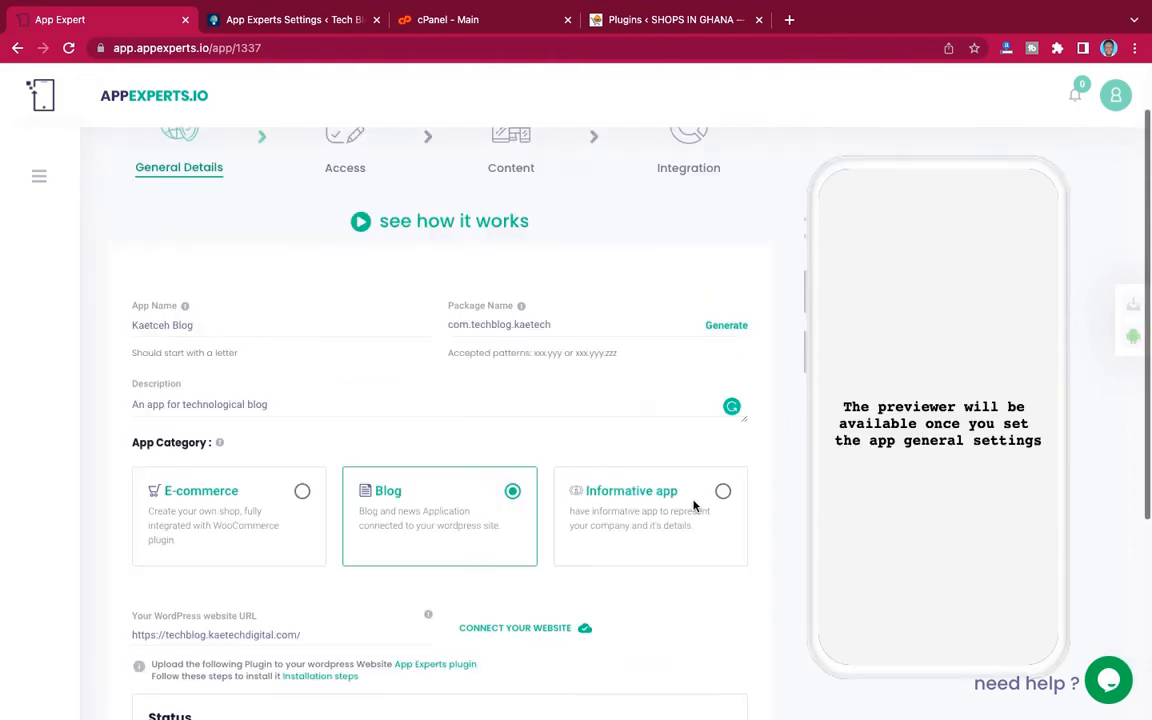
scroll(694, 506, down, 4)
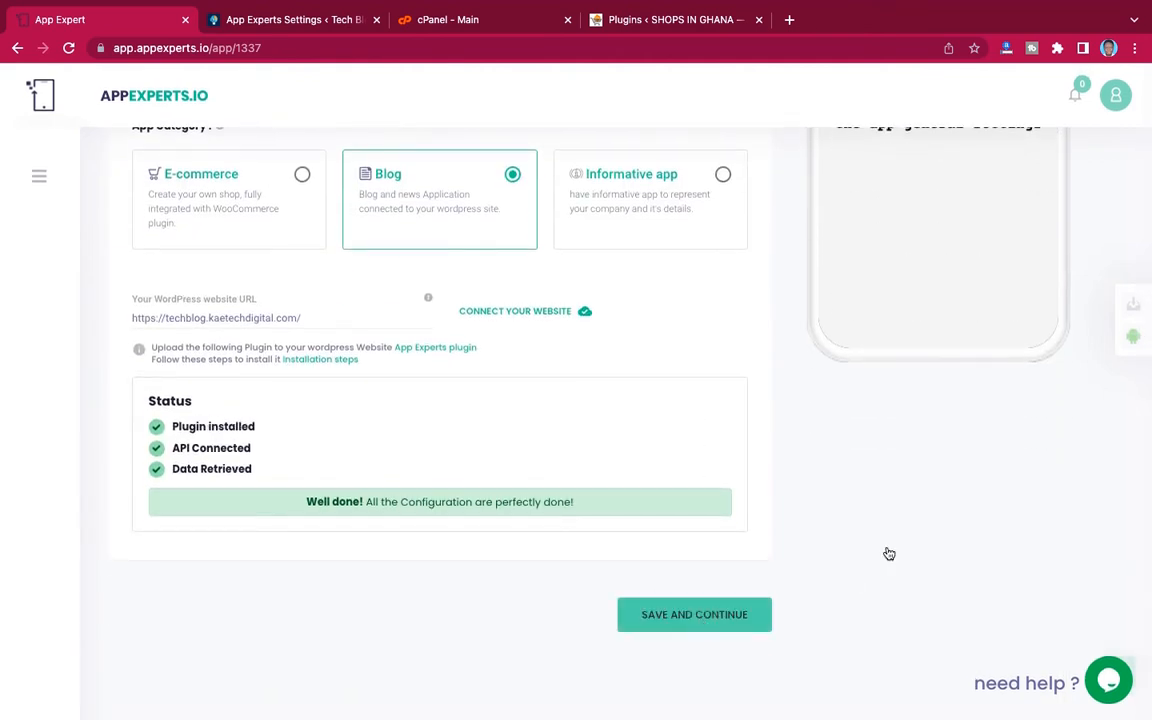
scroll(622, 356, up, 1)
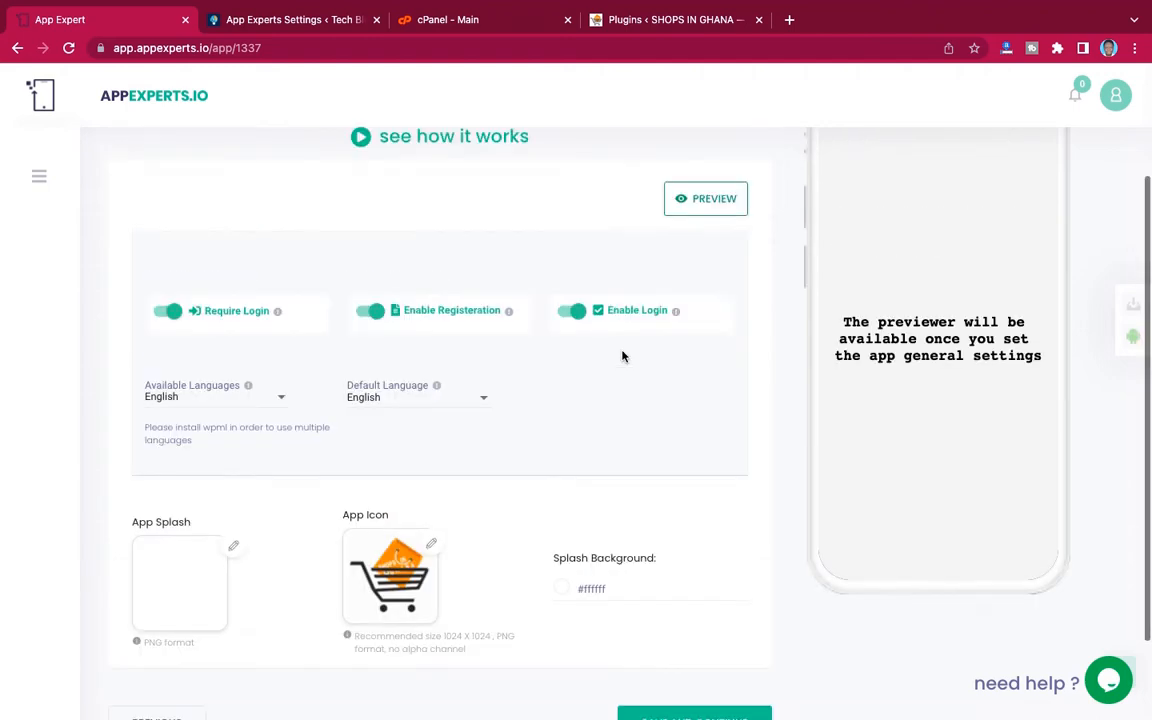
scroll(622, 356, up, 2)
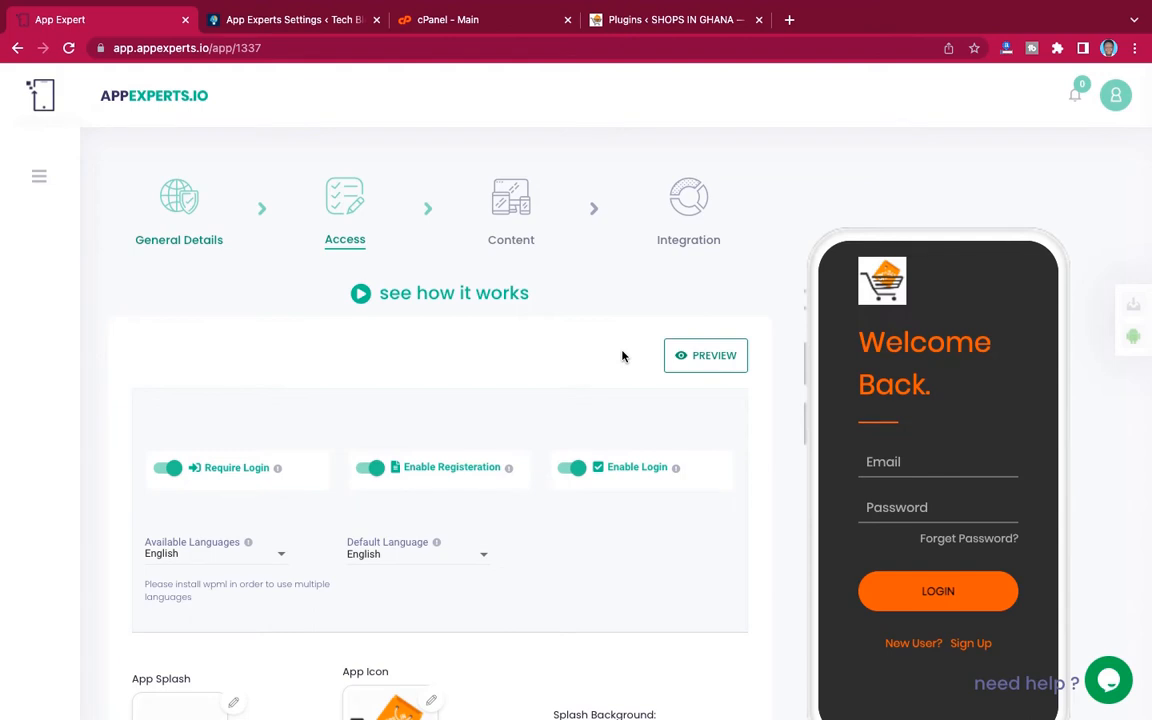
Turn off Require Login, Enable Registeration and Enable Login in the app's access settings
scroll(622, 356, down, 2)
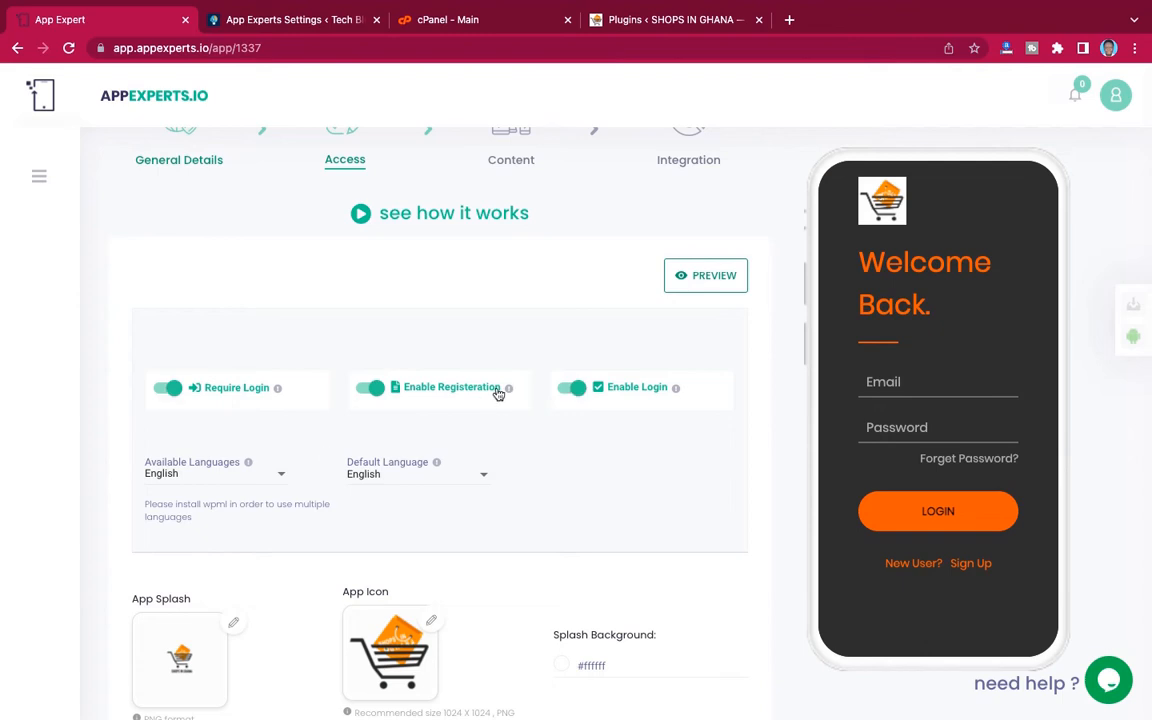
click(371, 388)
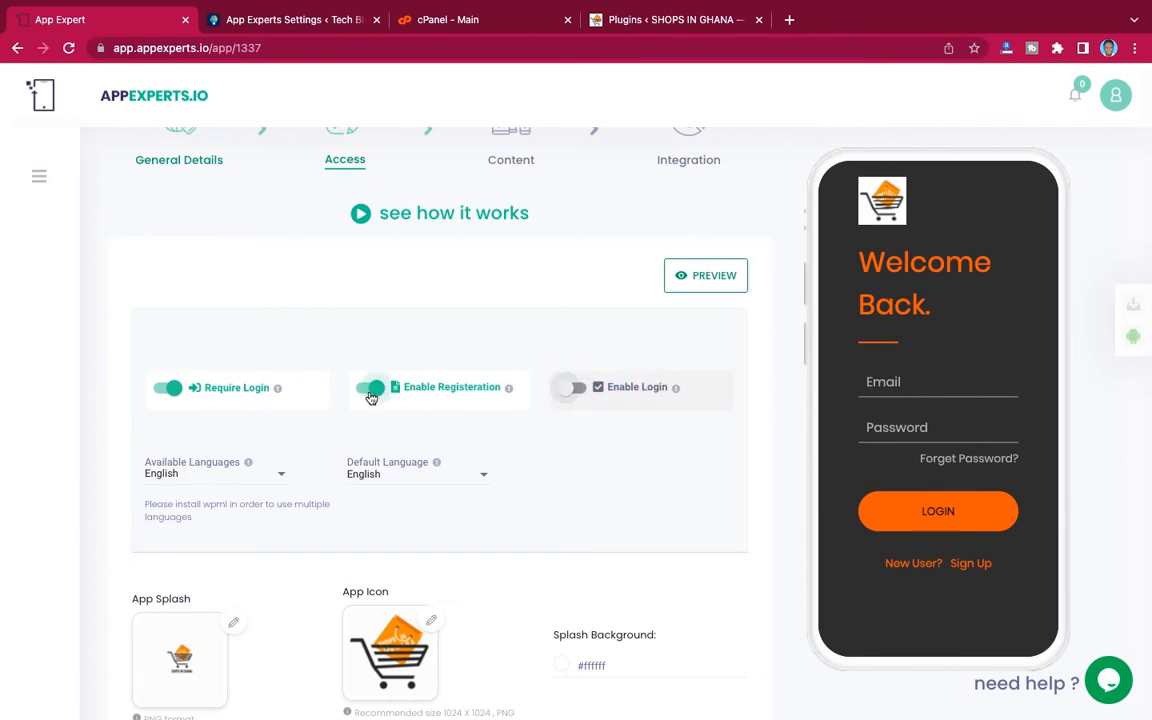
click(165, 388)
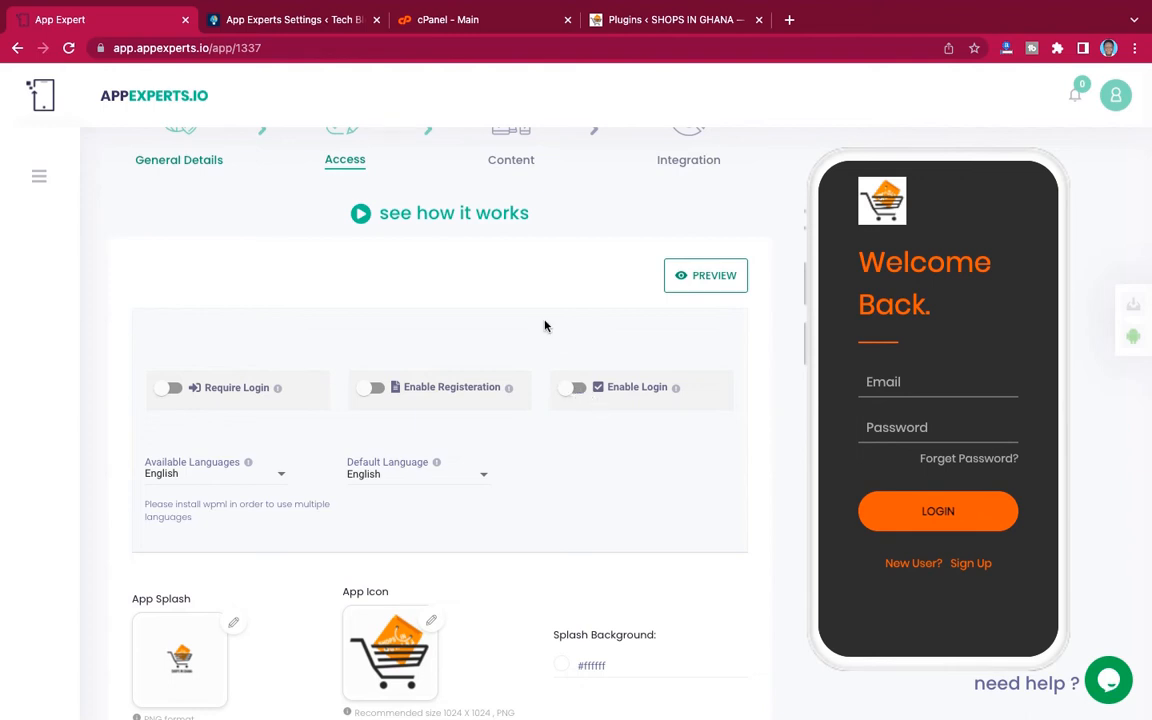
Try to set the app splash image to Tech Blog logo.png from New Folder With Items in the Desktop's Tech Blog folder
scroll(545, 326, down, 3)
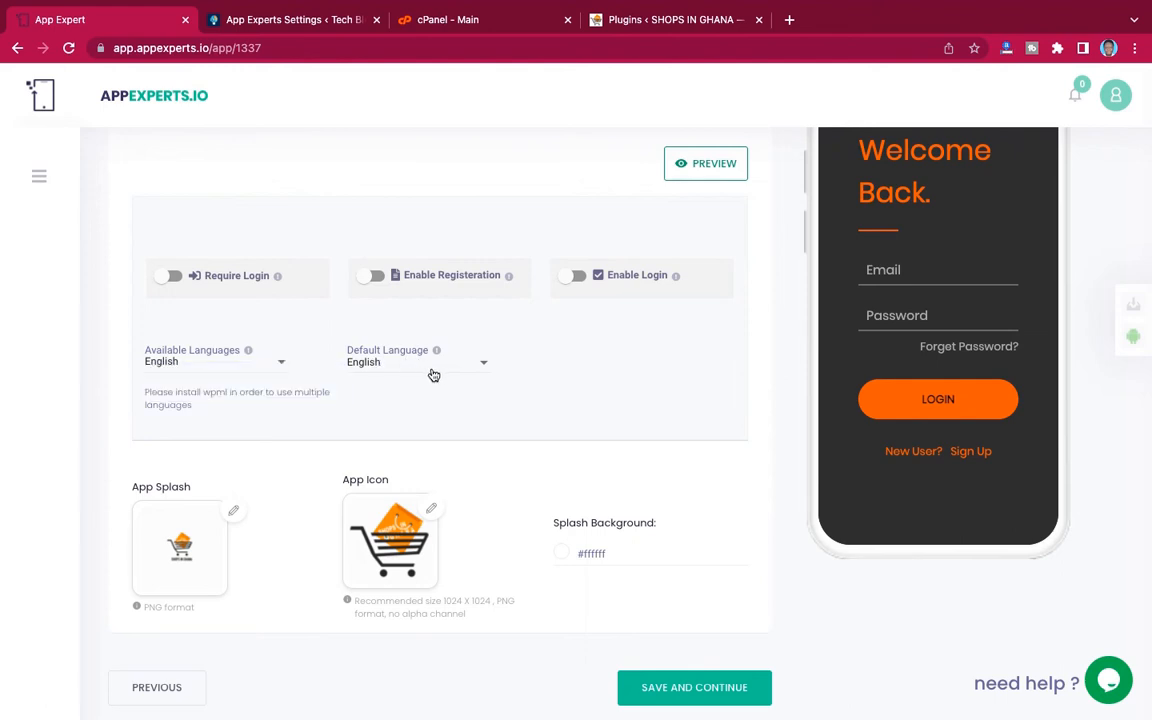
scroll(743, 379, down, 1)
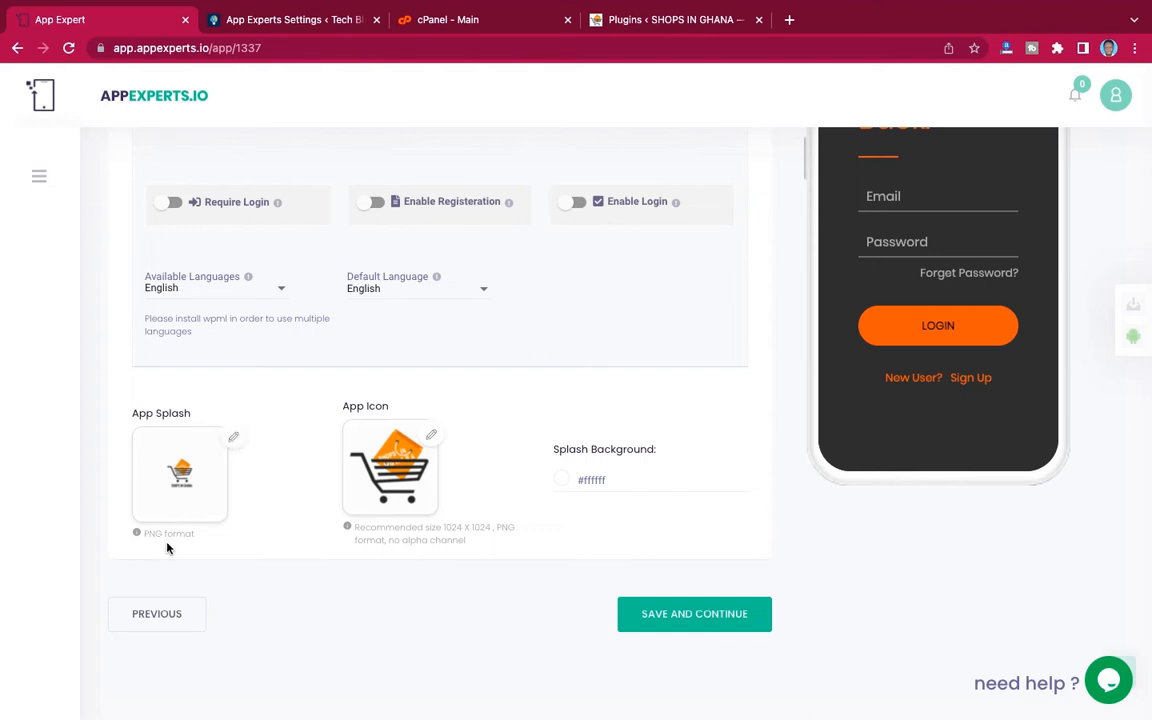
click(234, 439)
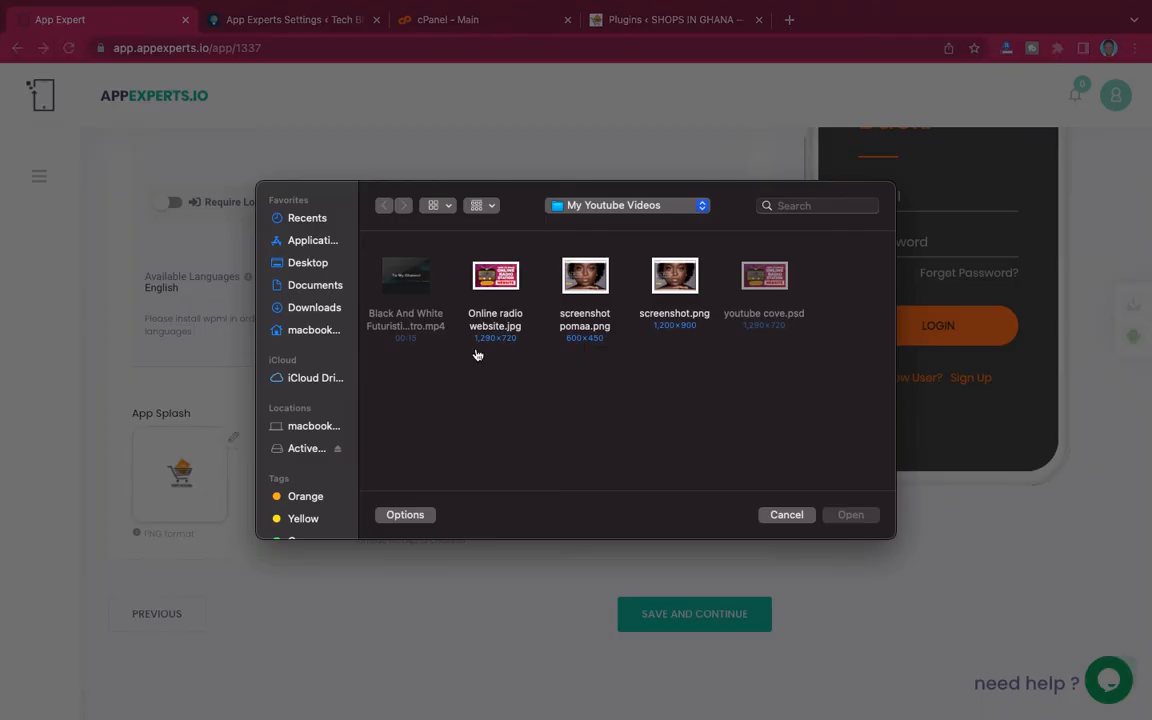
click(314, 287)
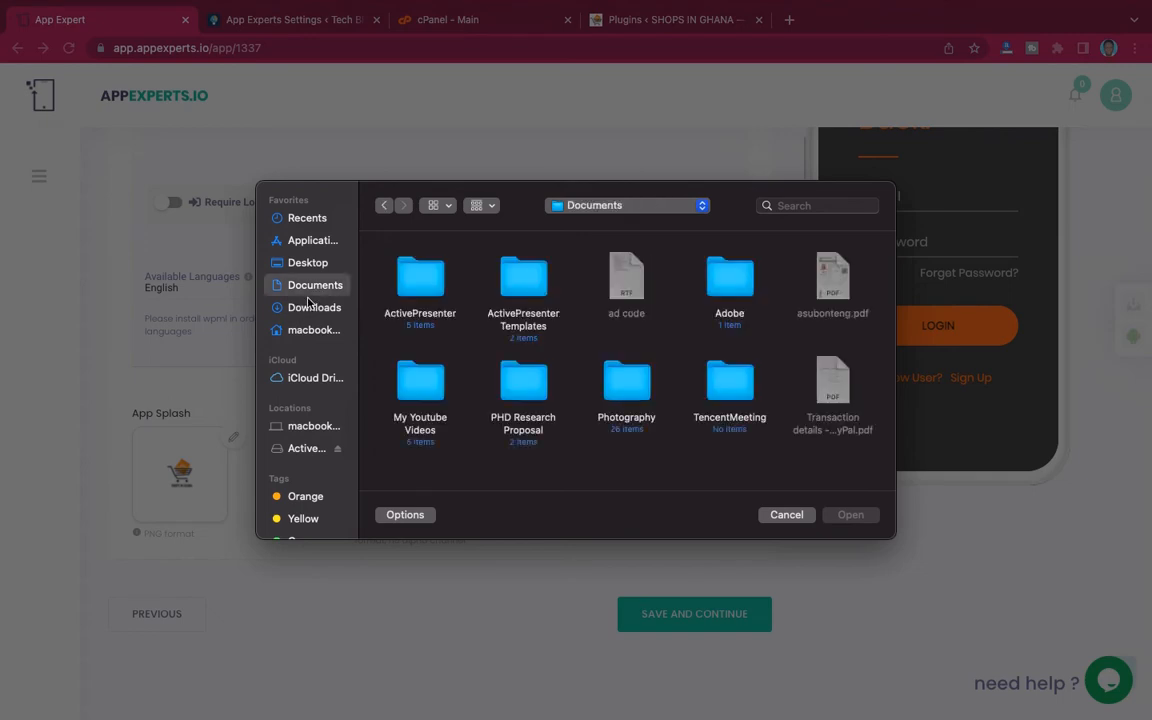
click(308, 264)
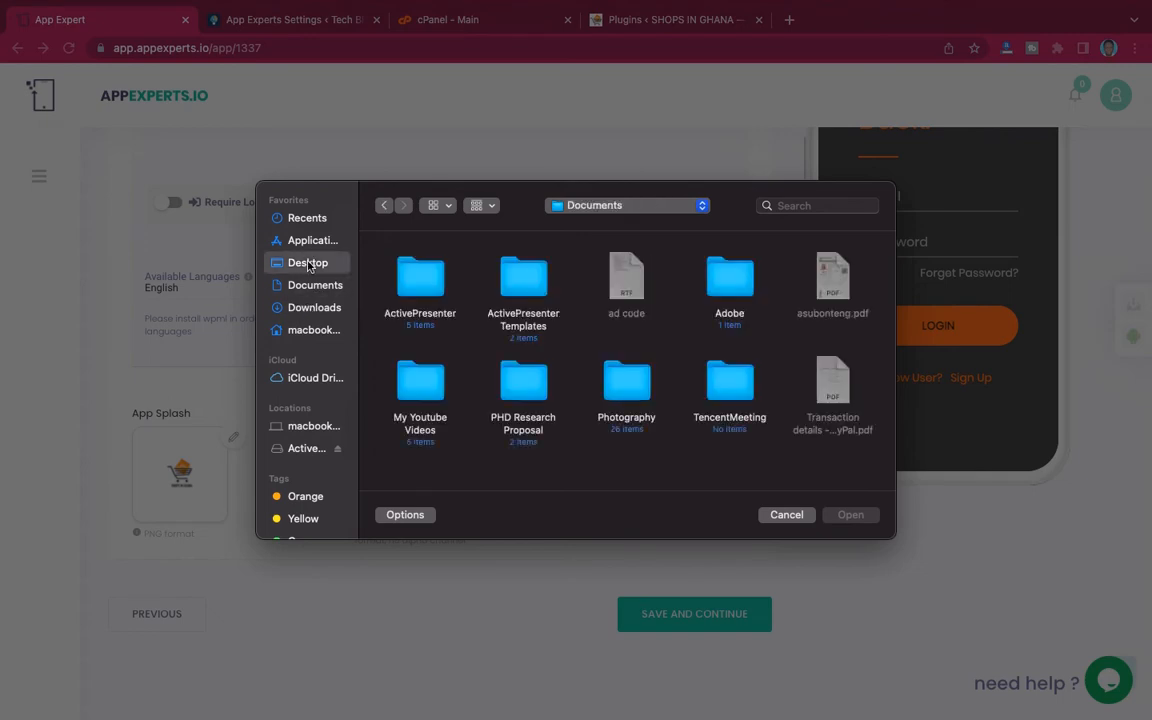
scroll(646, 428, down, 10)
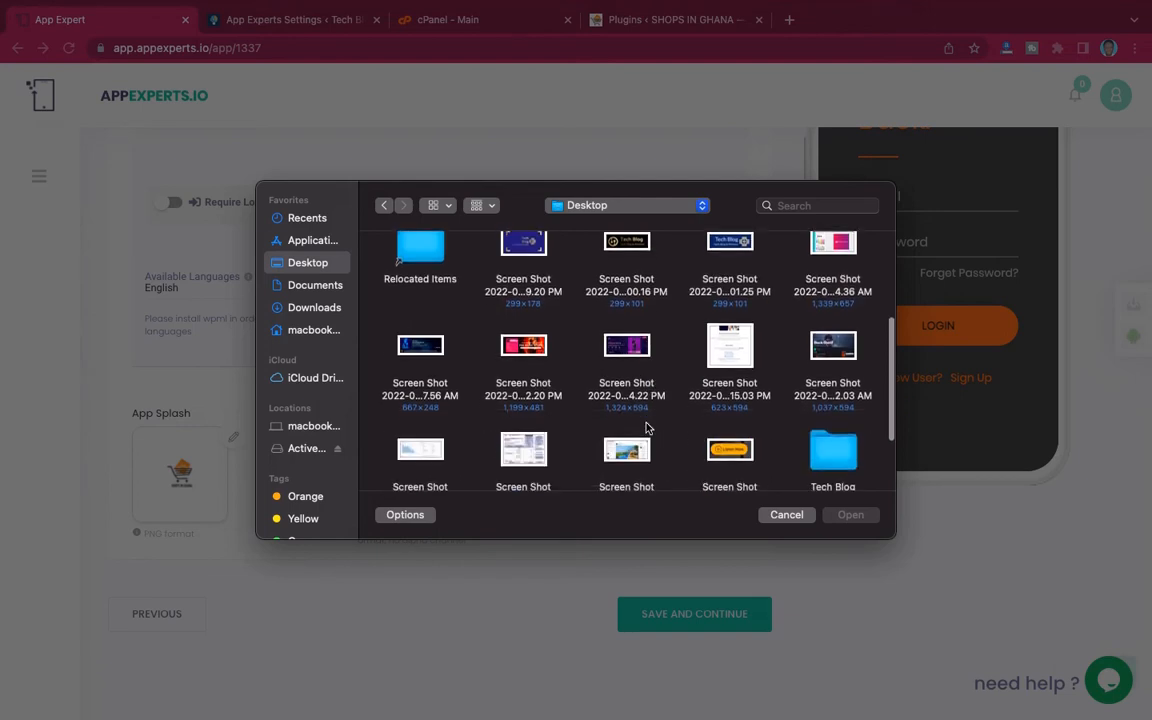
double_click(840, 333)
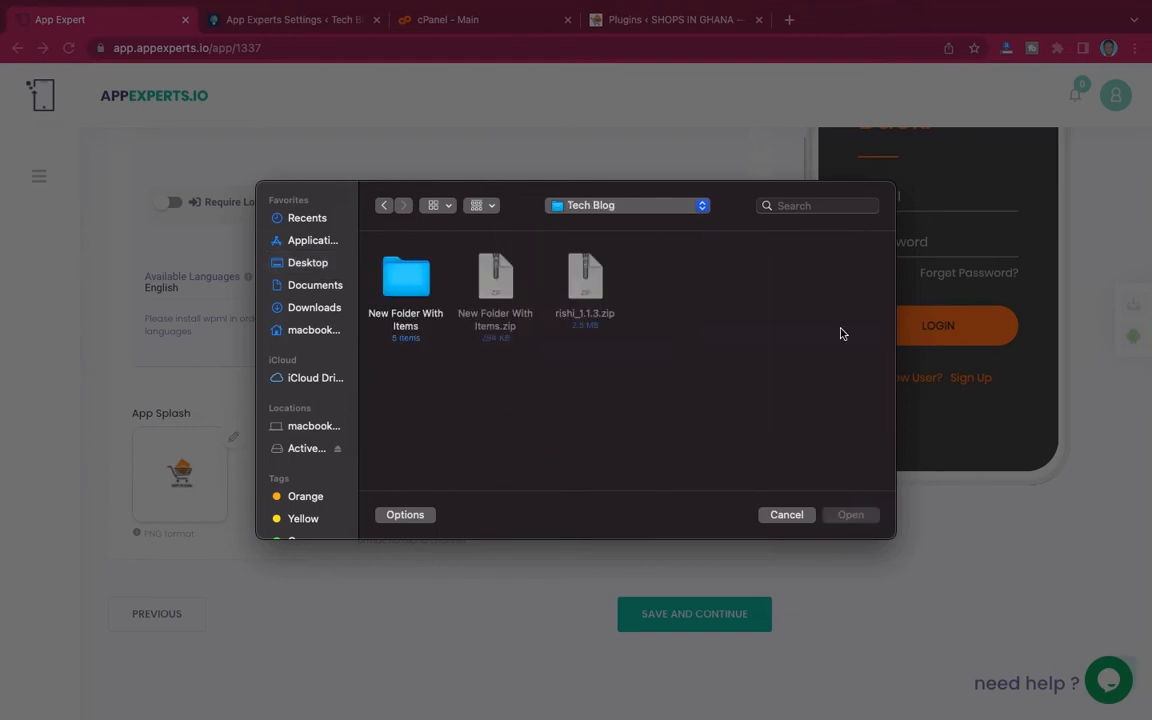
click(419, 287)
double_click(419, 287)
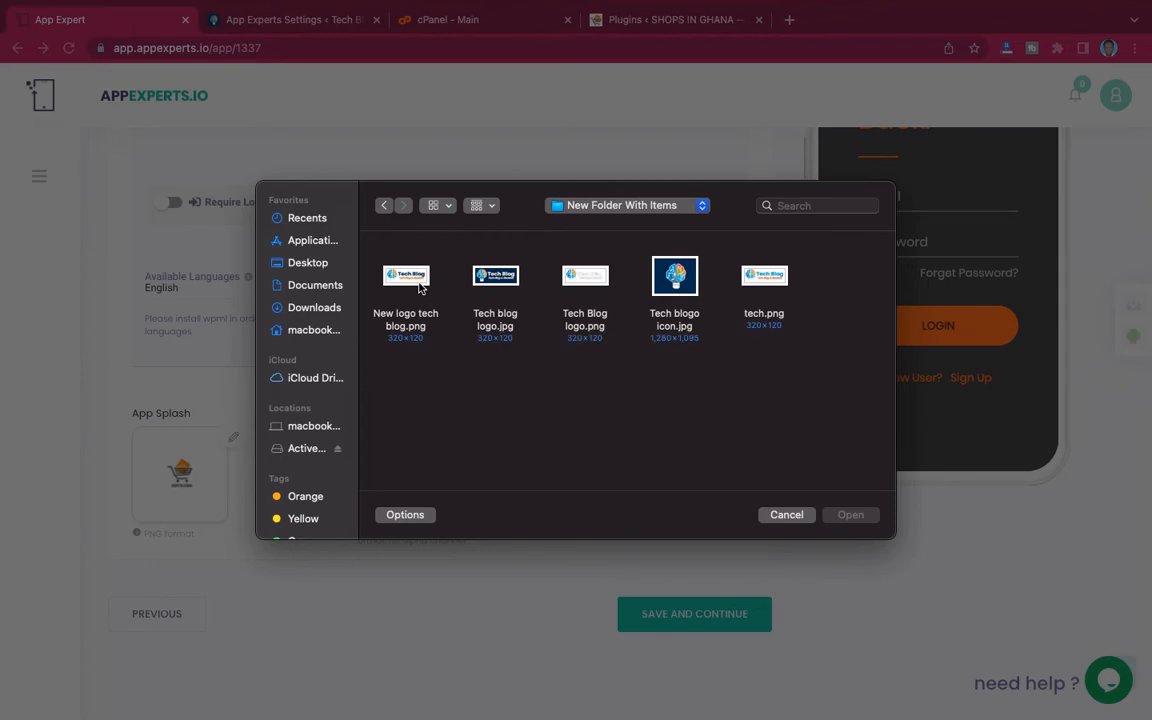
click(588, 277)
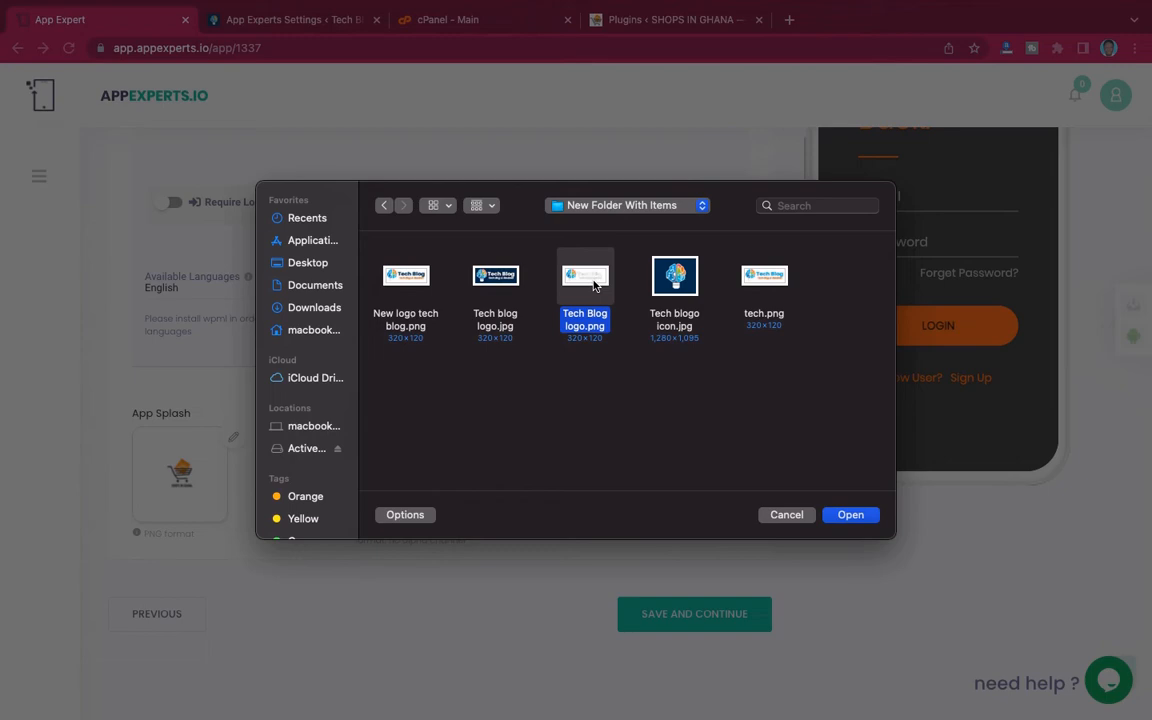
click(677, 280)
click(592, 285)
click(848, 516)
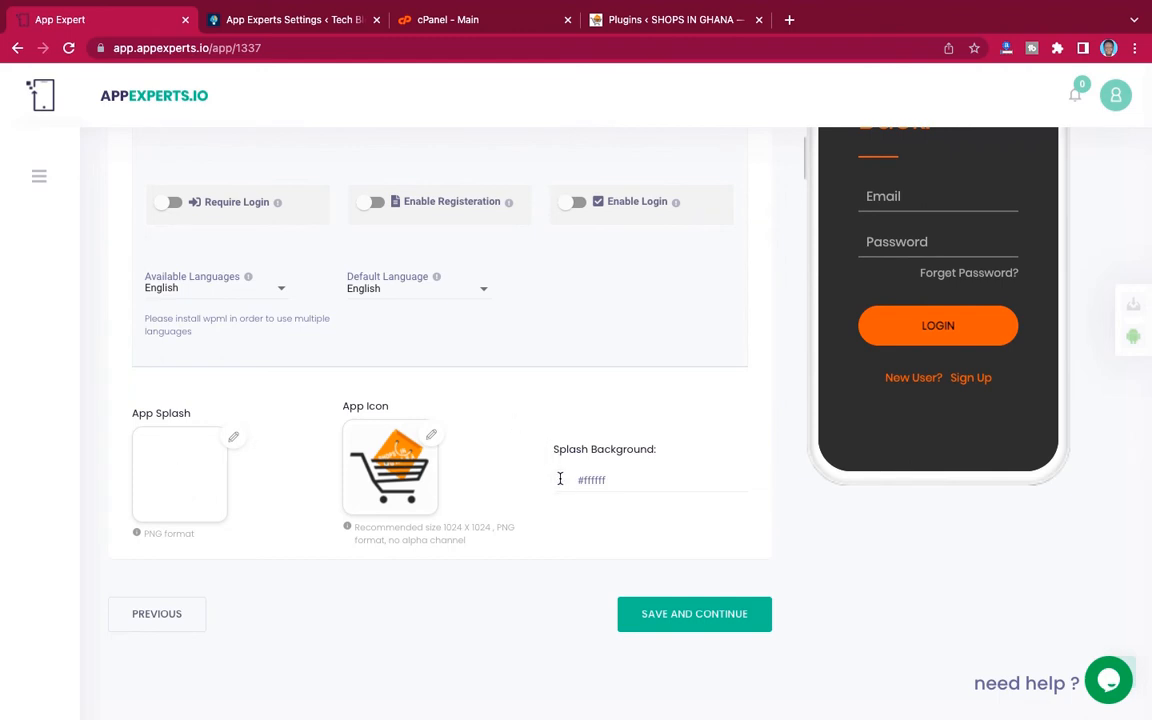
Check the Tech Blog homepage's colours in its own tab, and set the splash background to dark blue #040e53
click(614, 480)
click(266, 20)
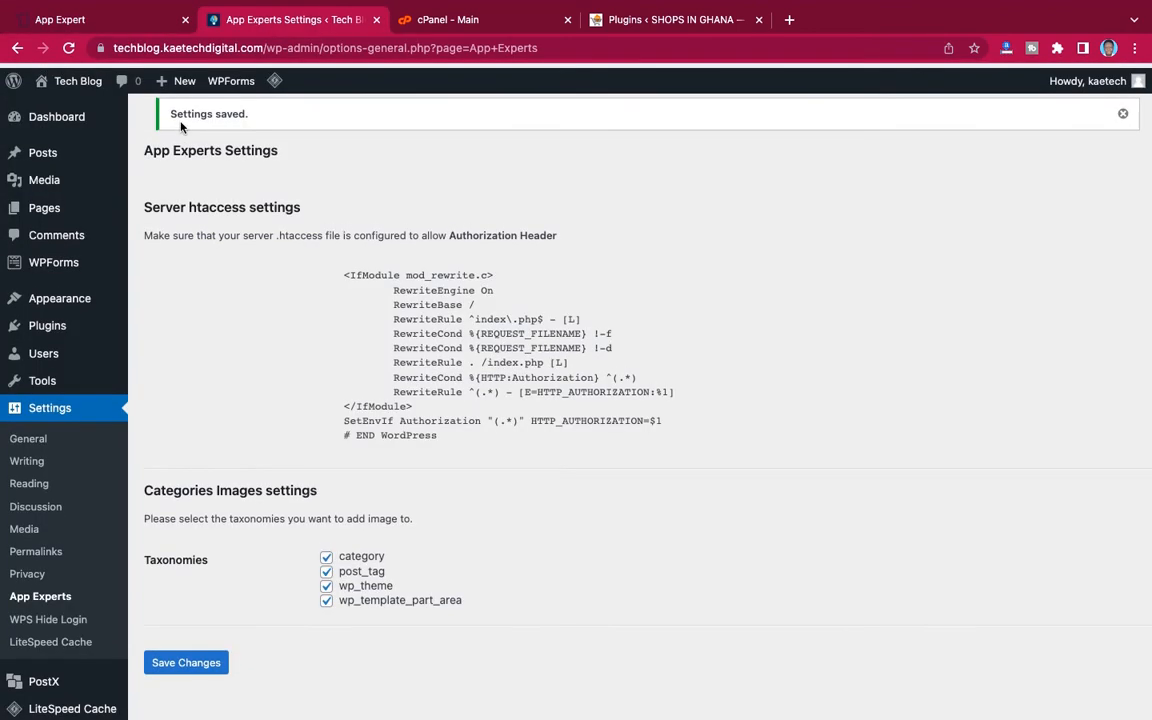
mouse_move(88, 82)
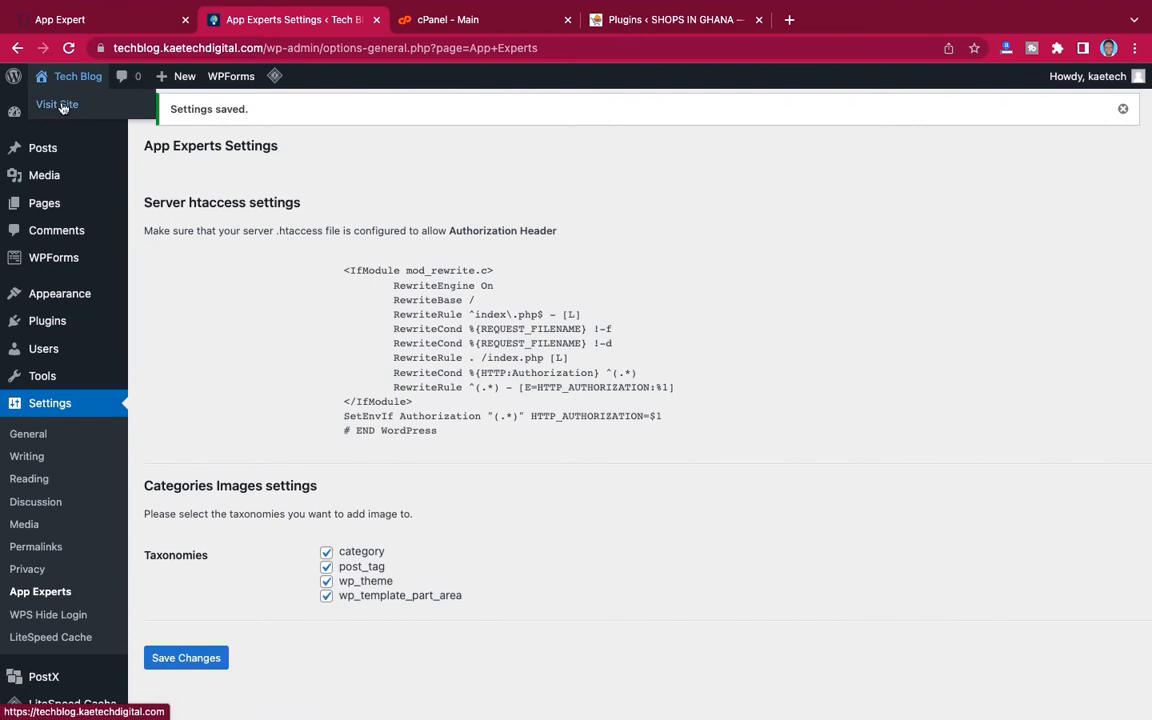
click(62, 107)
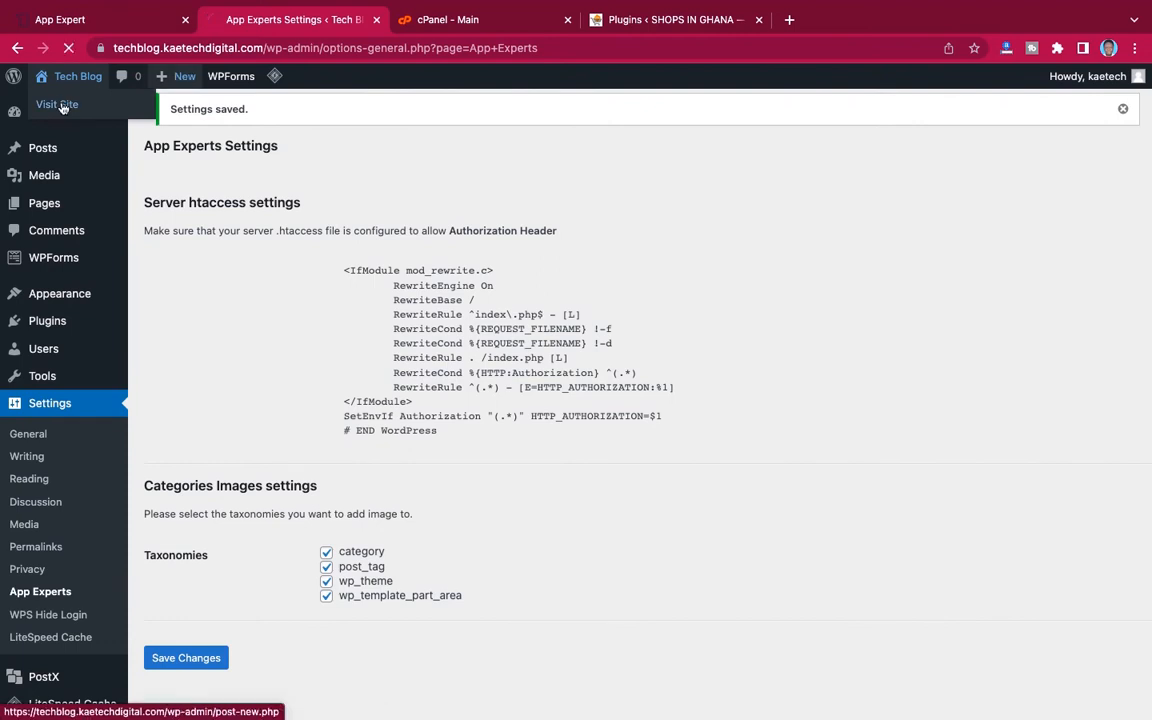
mouse_move(276, 74)
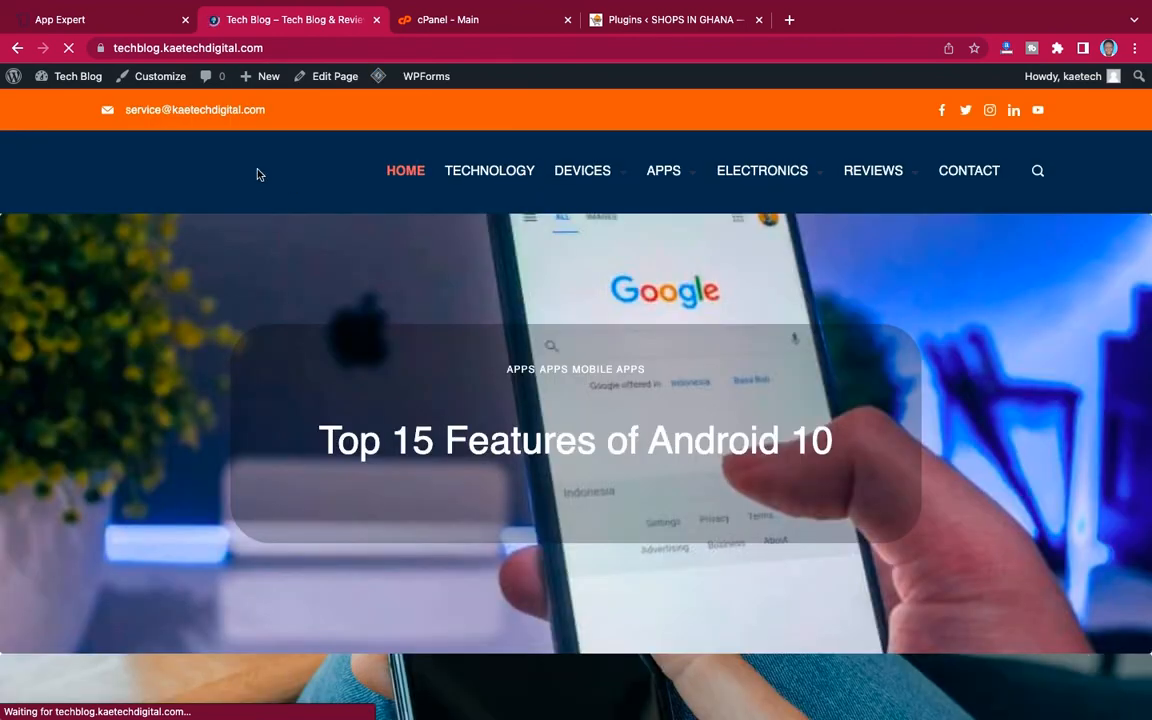
click(93, 19)
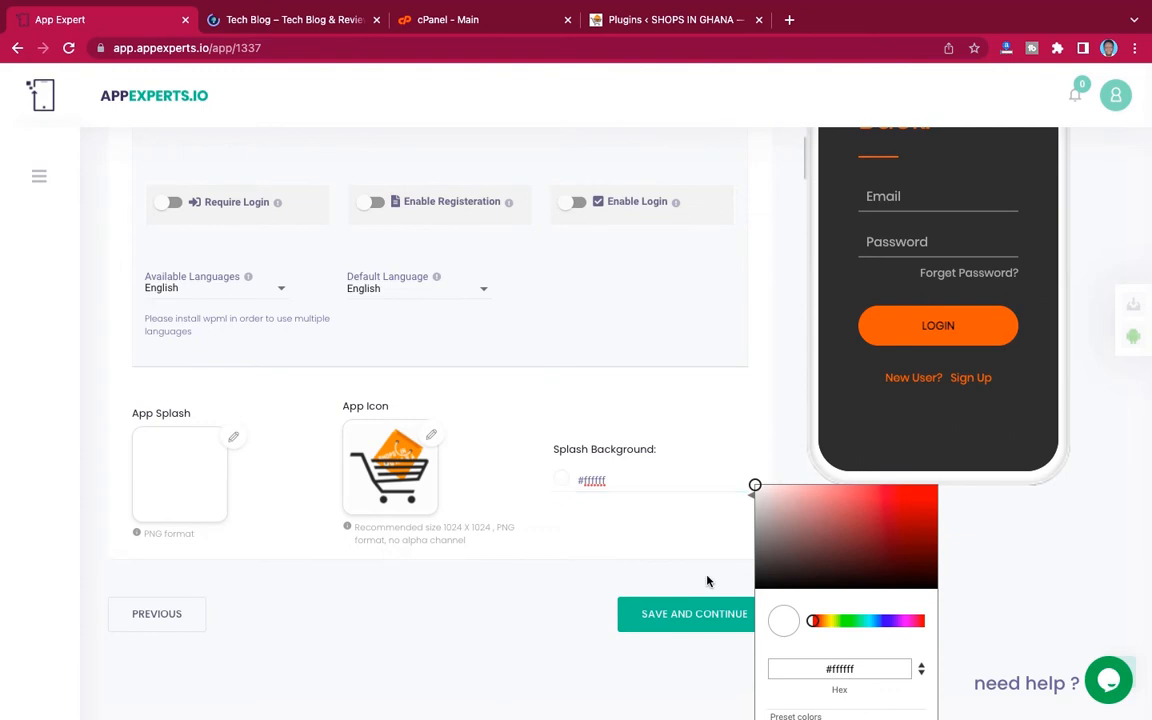
click(885, 624)
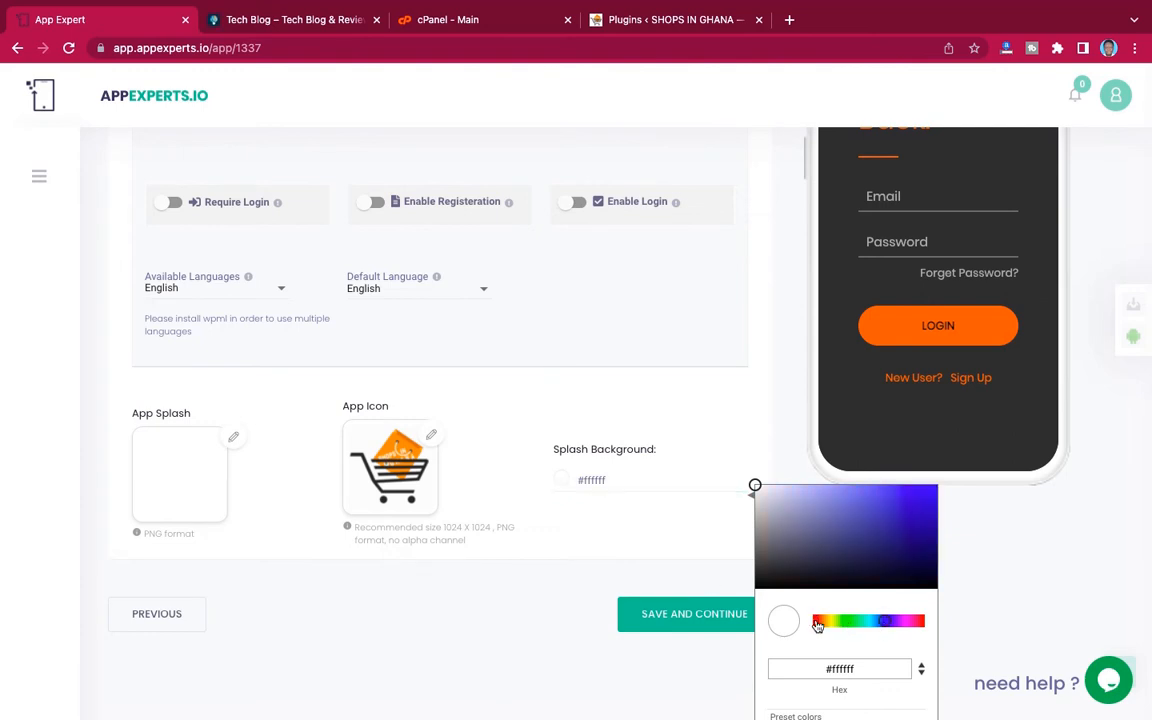
click(929, 560)
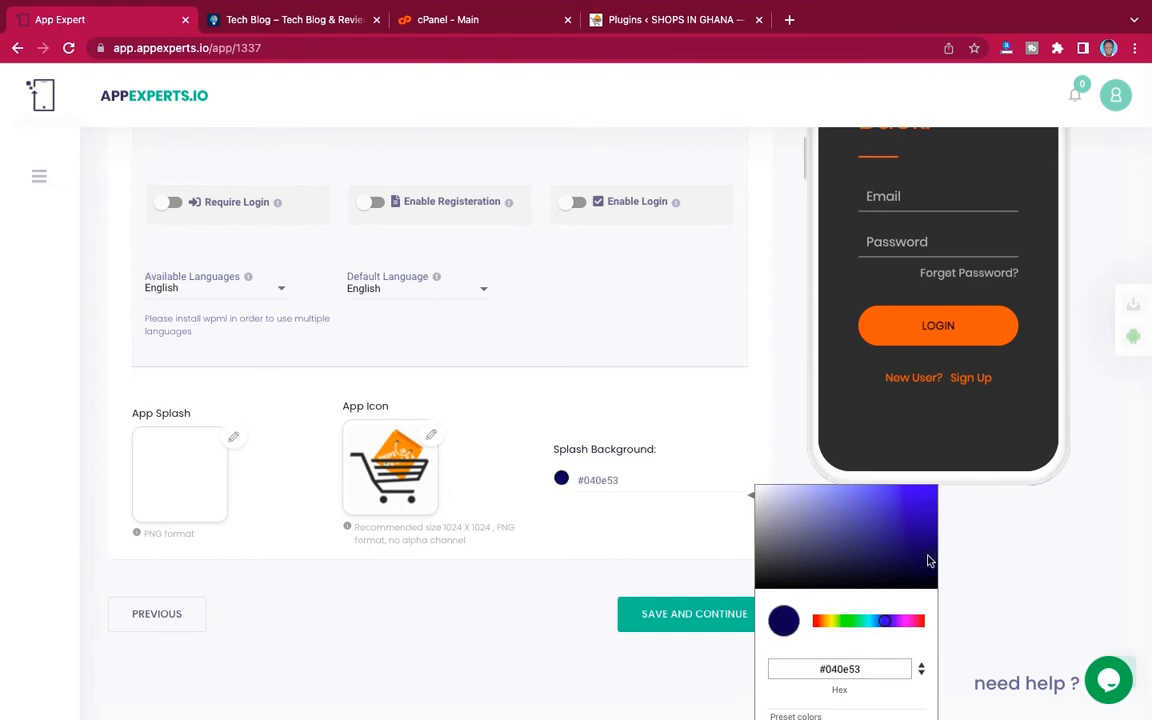
click(681, 535)
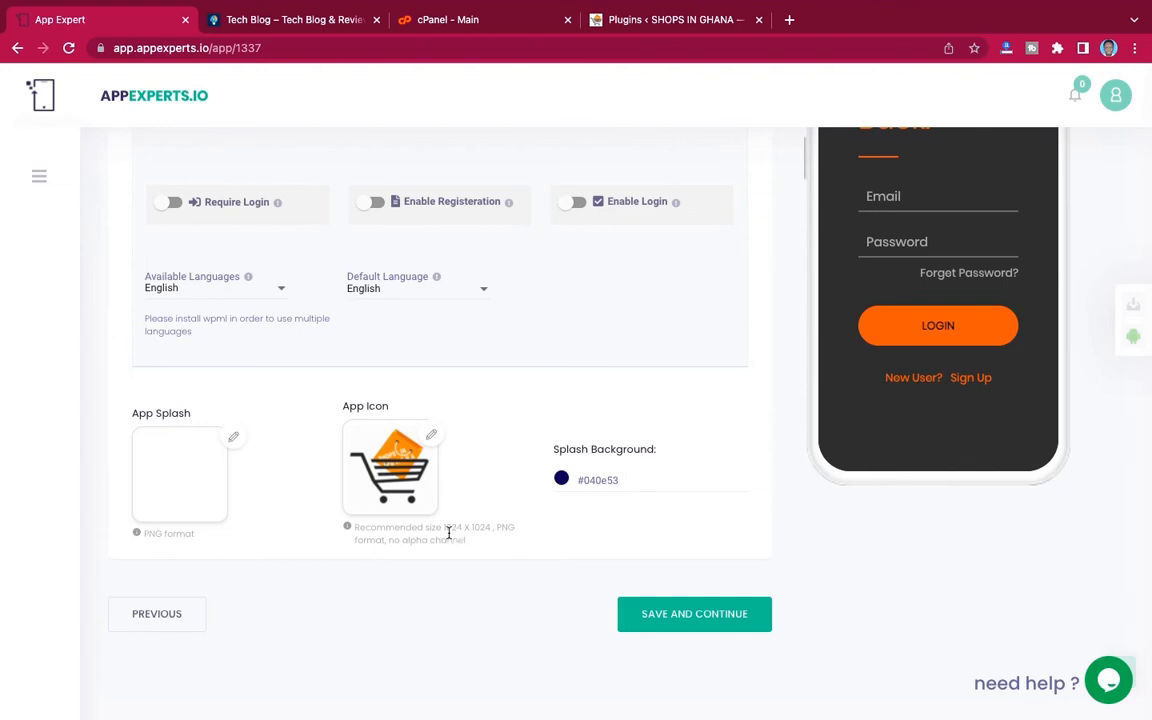
Set the app icon to Tech blogo icon.jpg, and save the access settings to continue to the Content stage
click(431, 440)
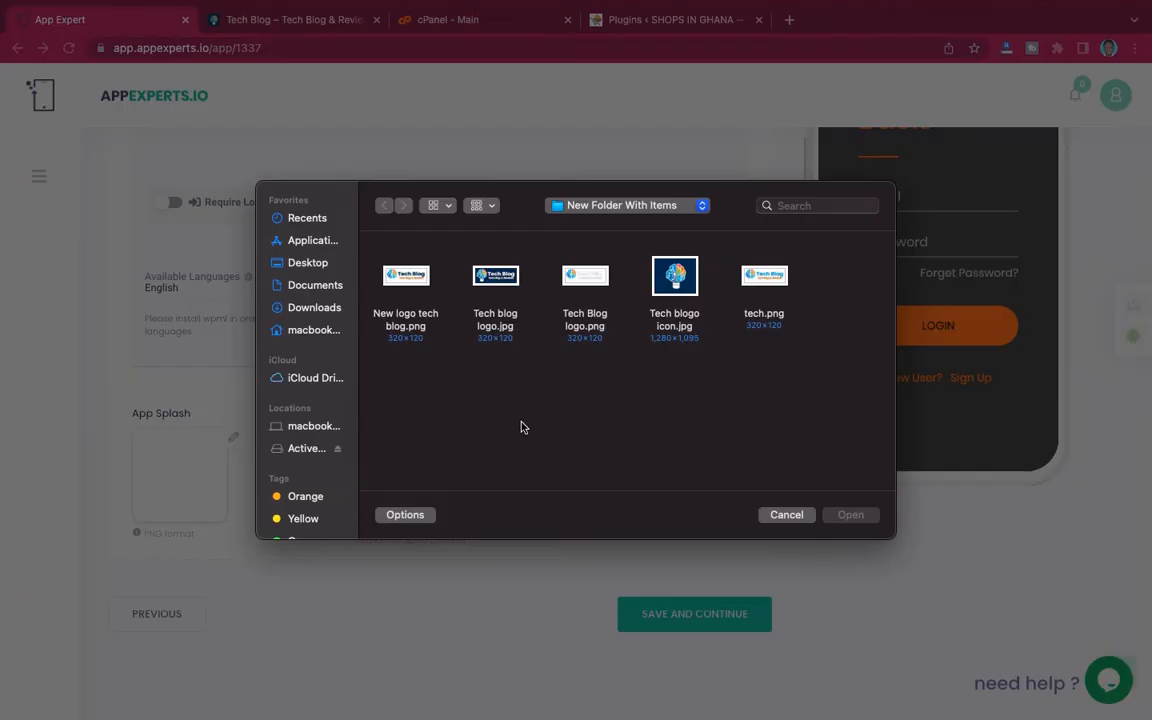
click(675, 280)
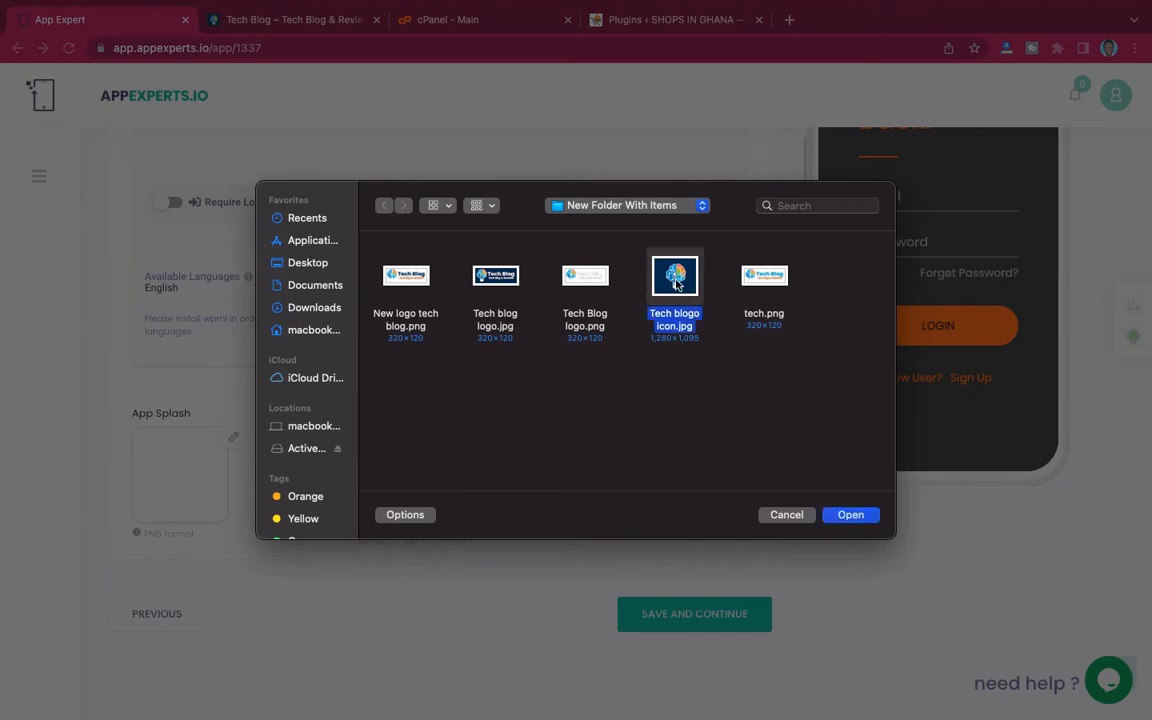
click(845, 517)
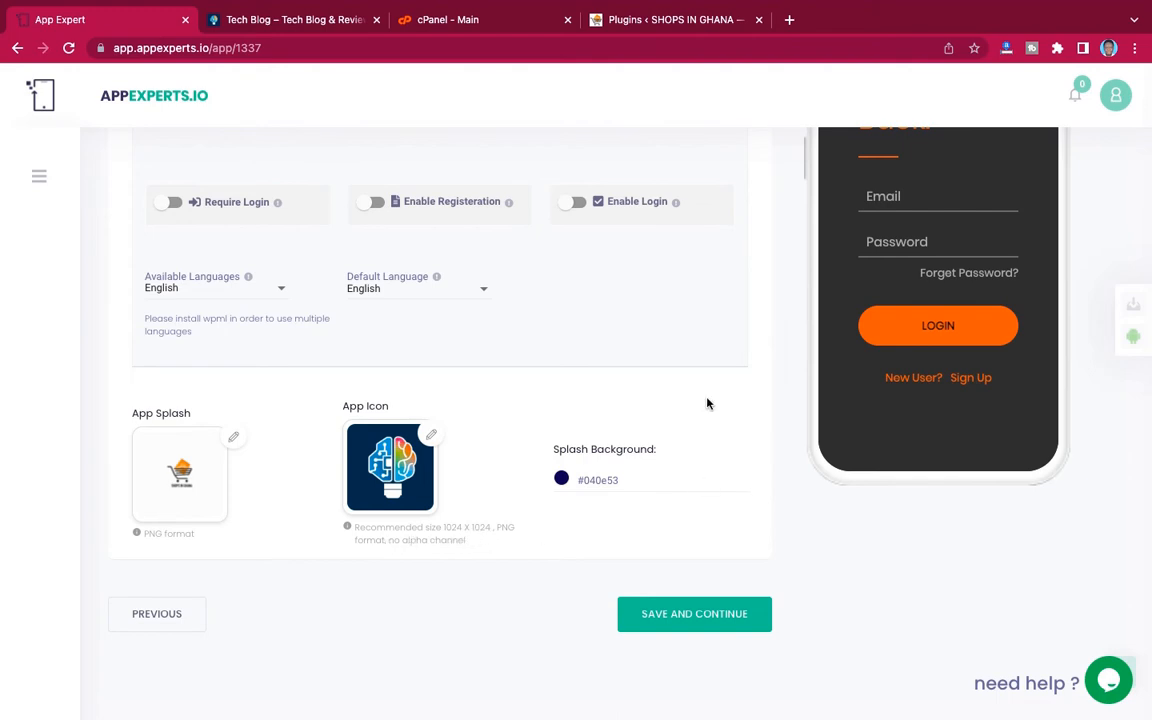
scroll(707, 403, up, 3)
scroll(707, 403, down, 3)
click(688, 628)
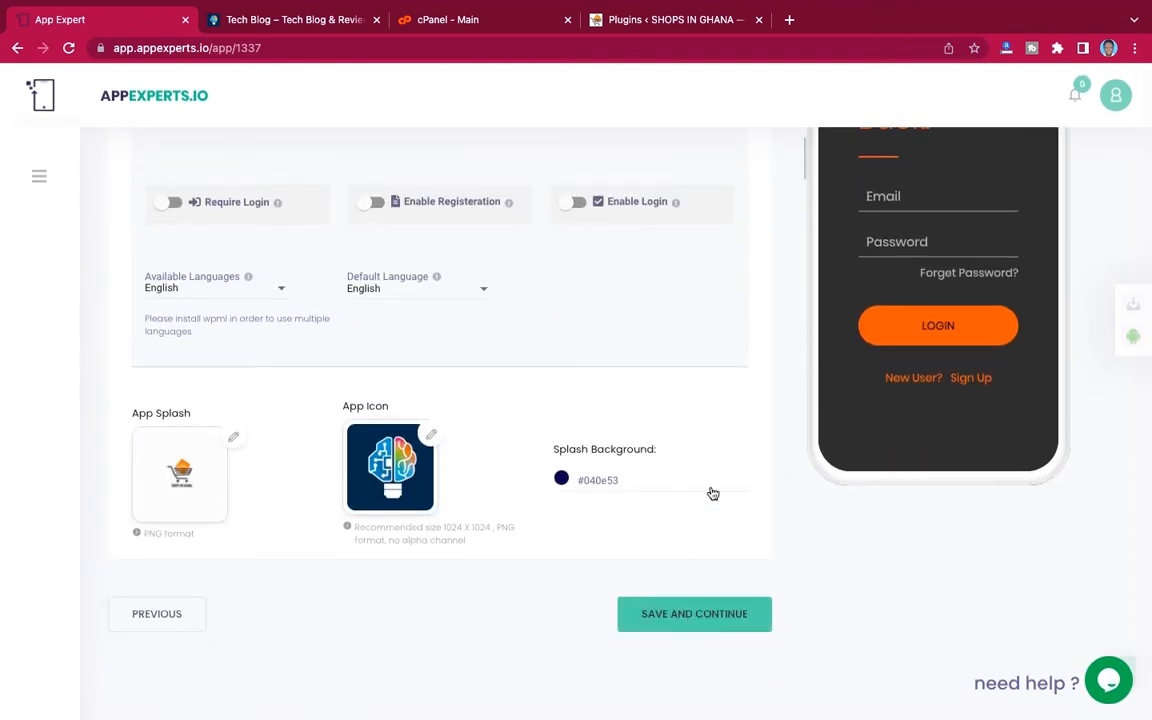
Look over the Content stage's Look & Feel options and menu items, and return to the Access stage
scroll(712, 490, down, 5)
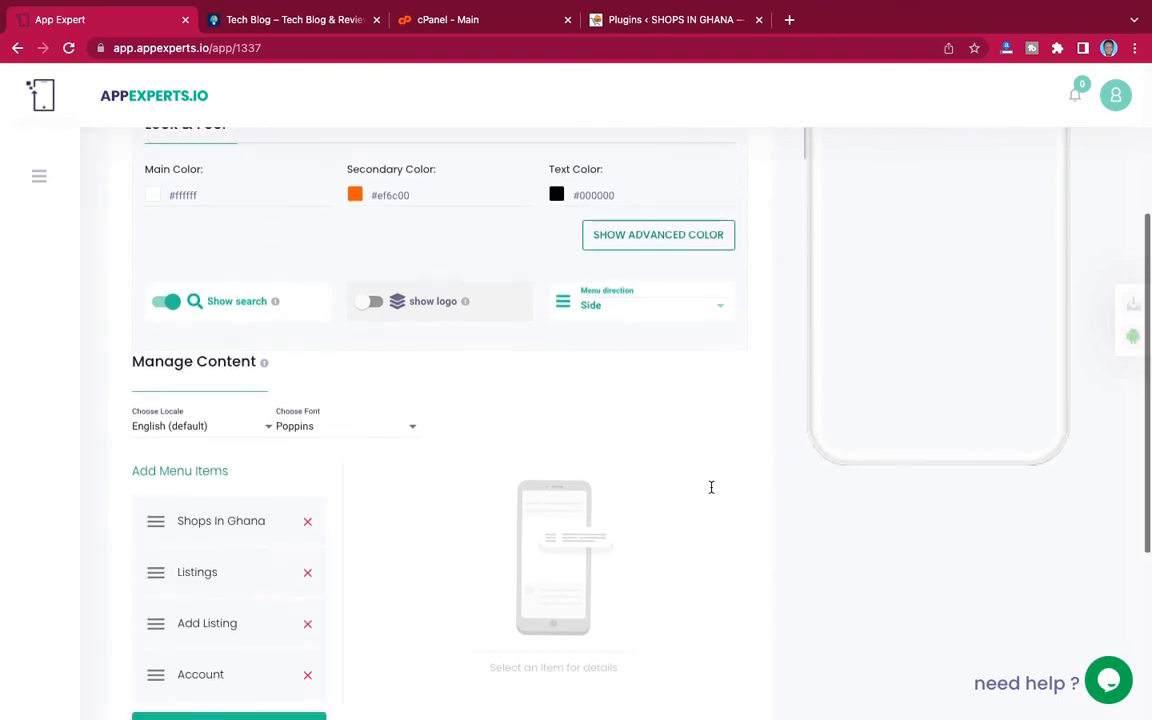
scroll(711, 487, up, 5)
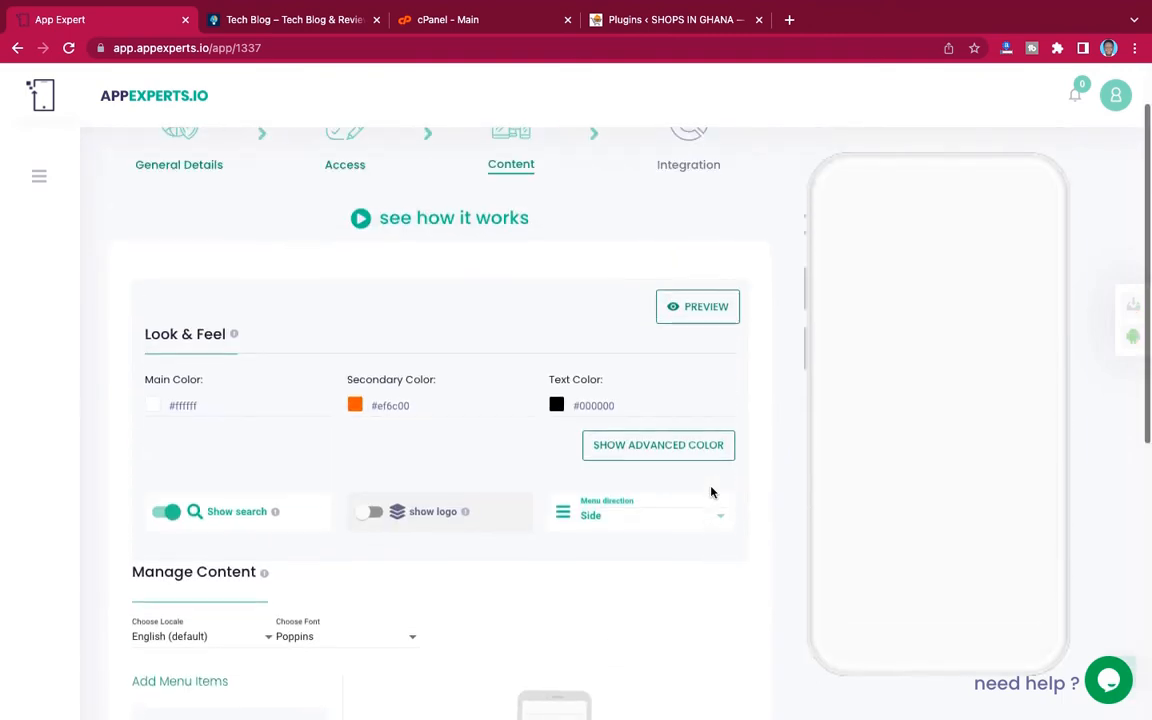
scroll(712, 491, up, 1)
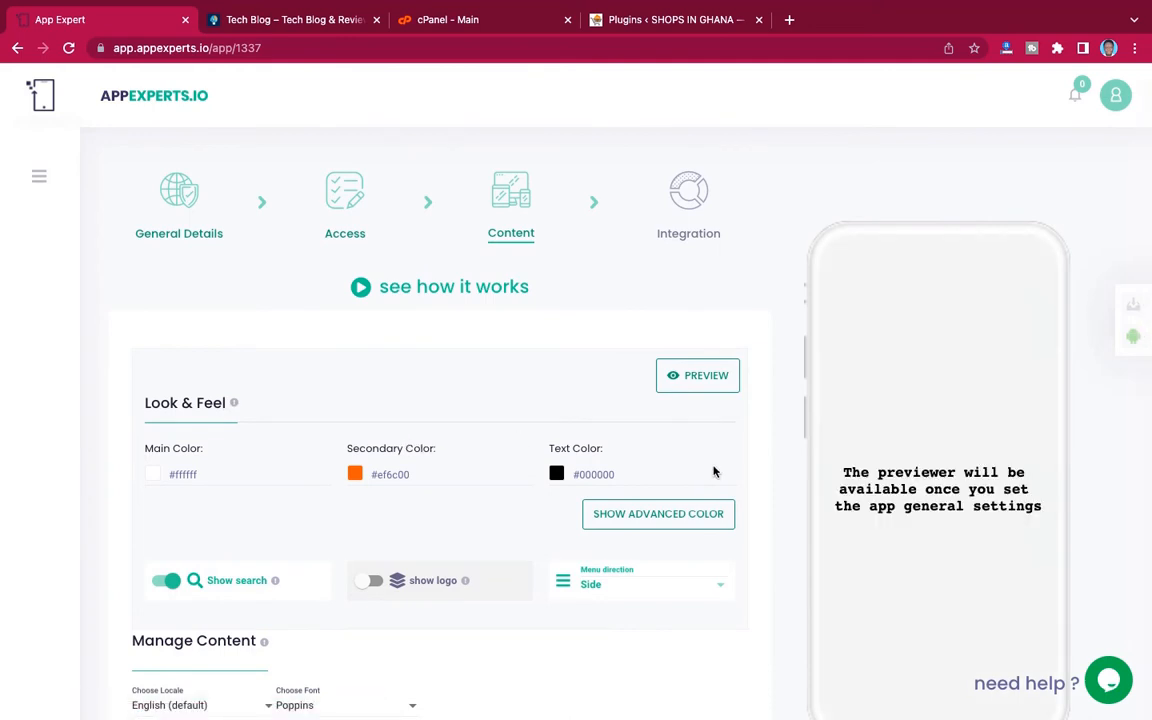
scroll(714, 472, down, 5)
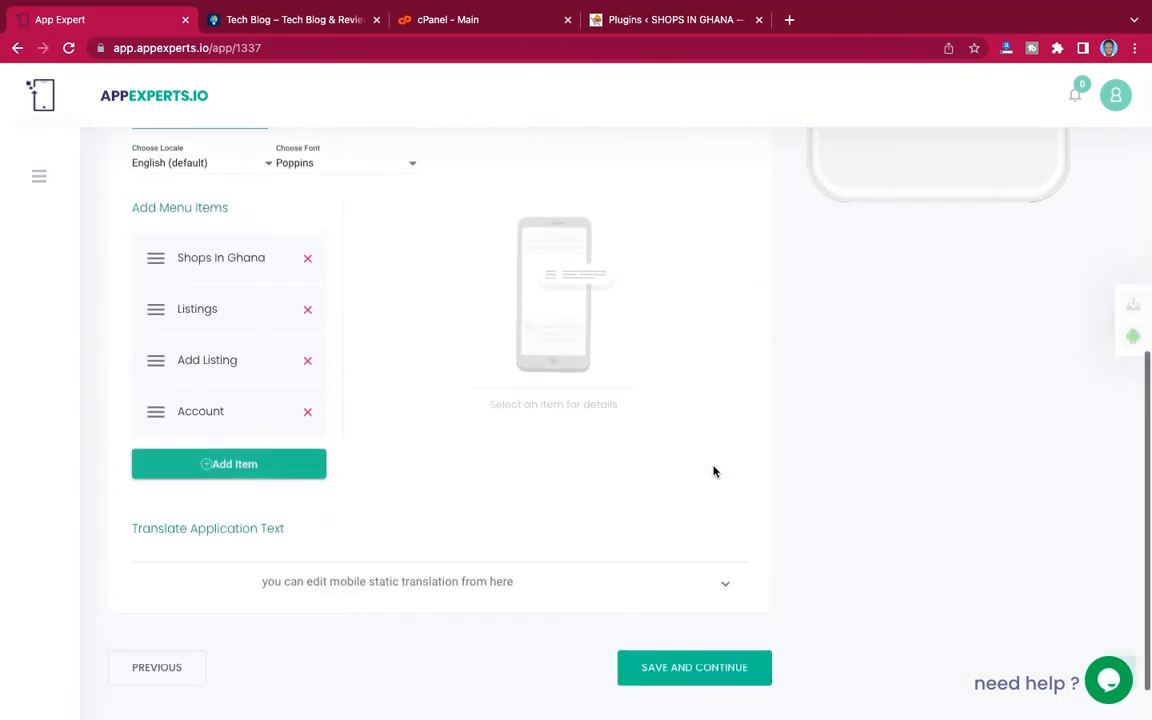
scroll(714, 472, down, 1)
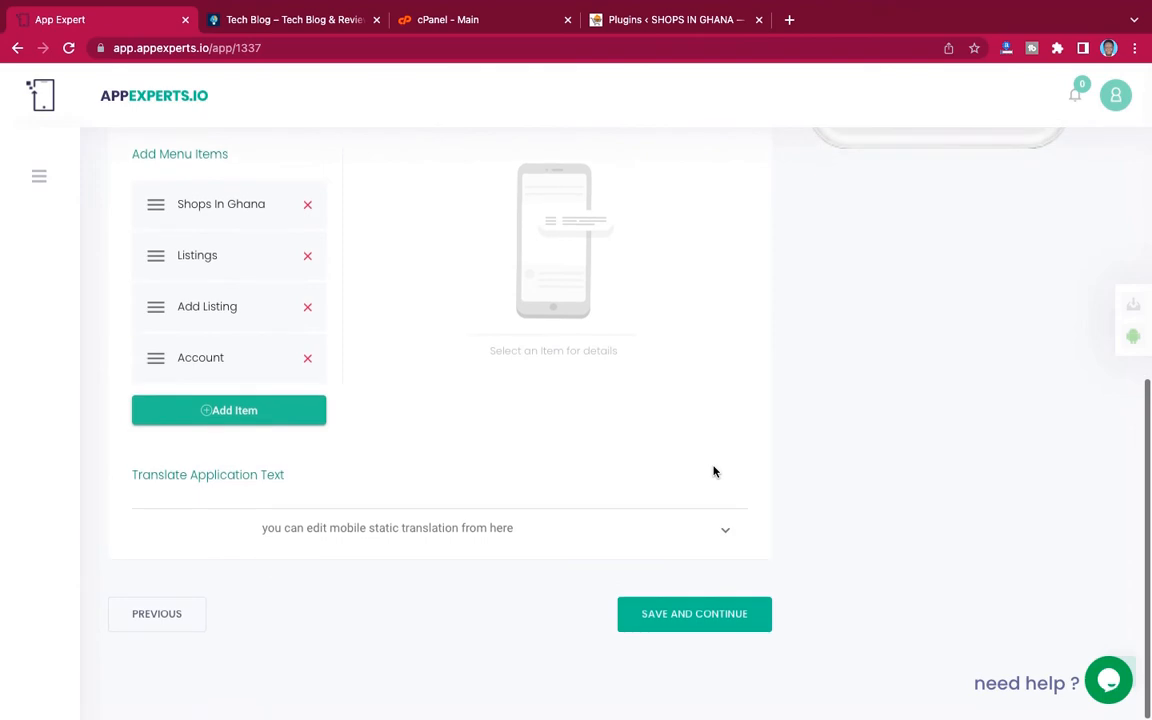
click(143, 616)
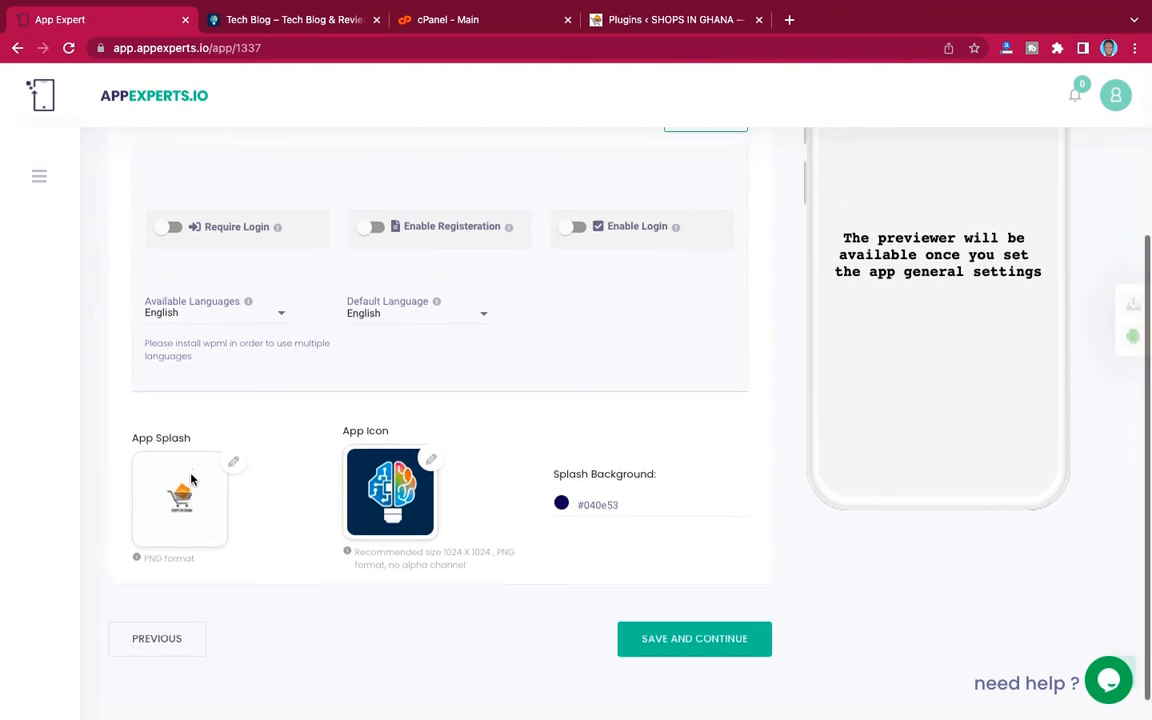
Set the app splash image to Tech blogo icon.jpg, and save the access settings to continue to the Content stage
scroll(191, 476, up, 3)
scroll(192, 477, down, 2)
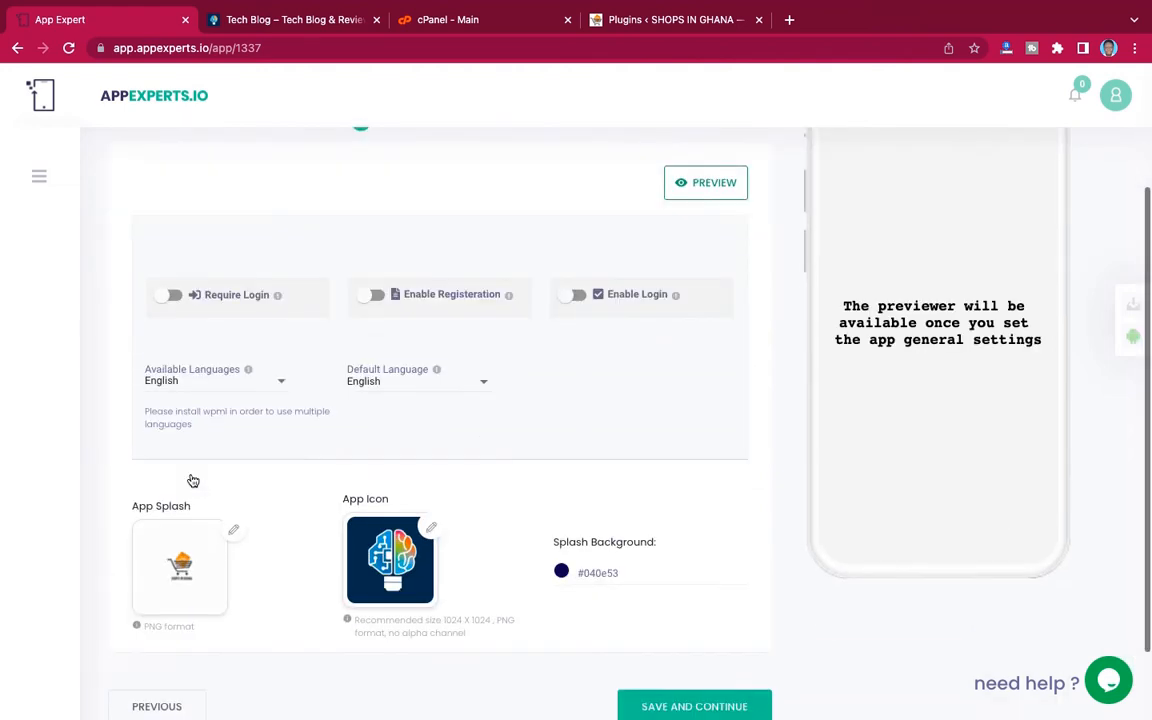
scroll(193, 481, down, 1)
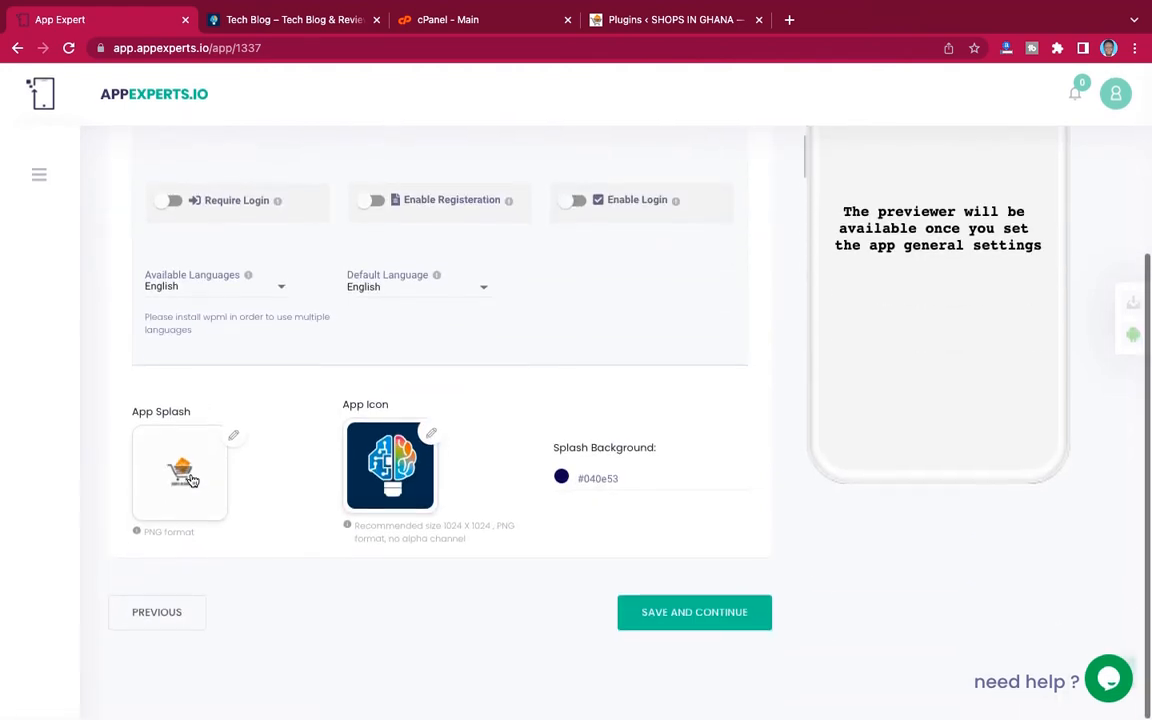
click(233, 442)
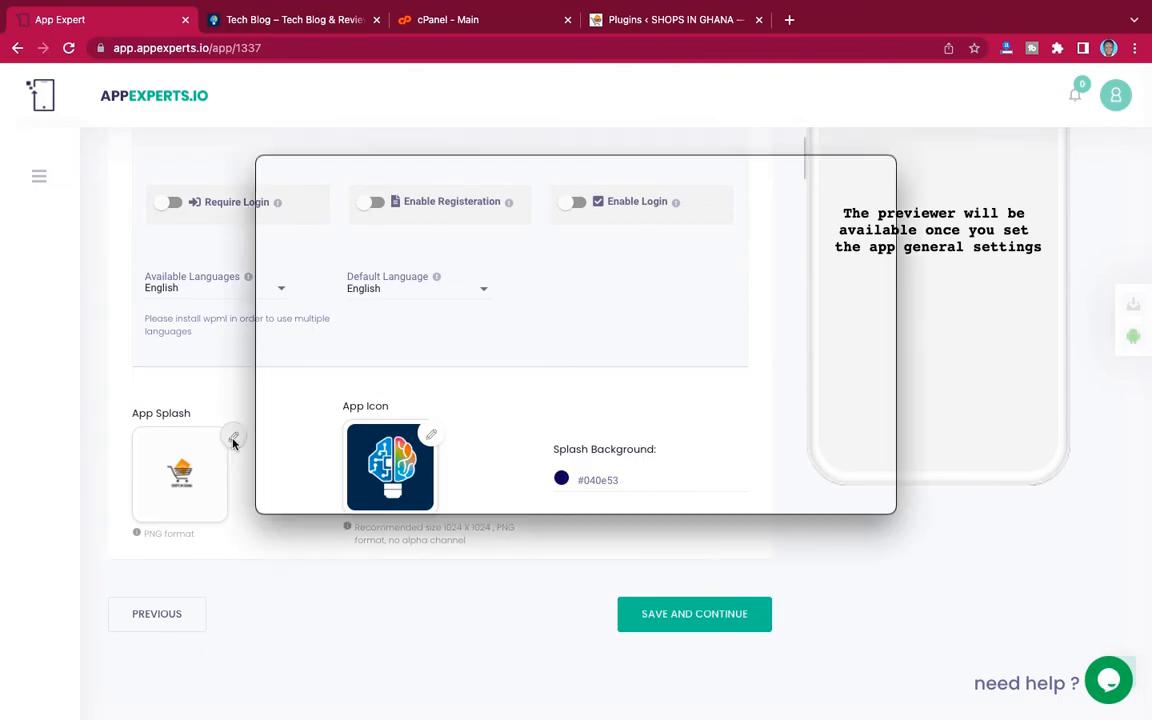
click(688, 279)
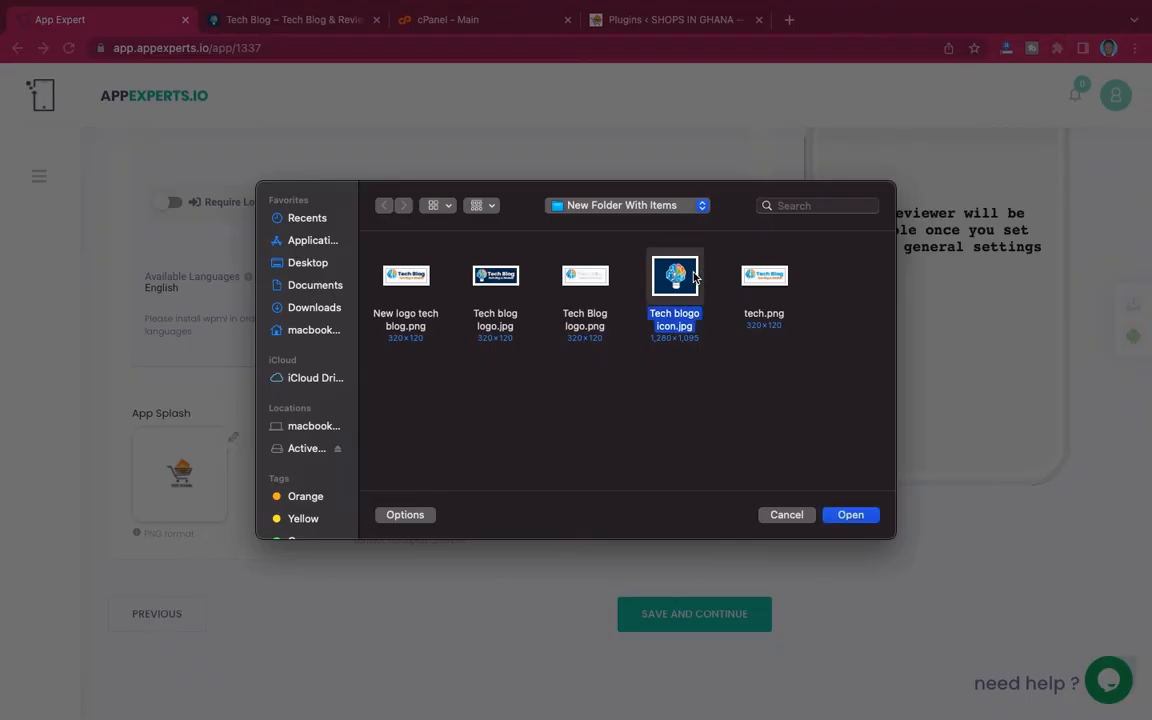
click(851, 517)
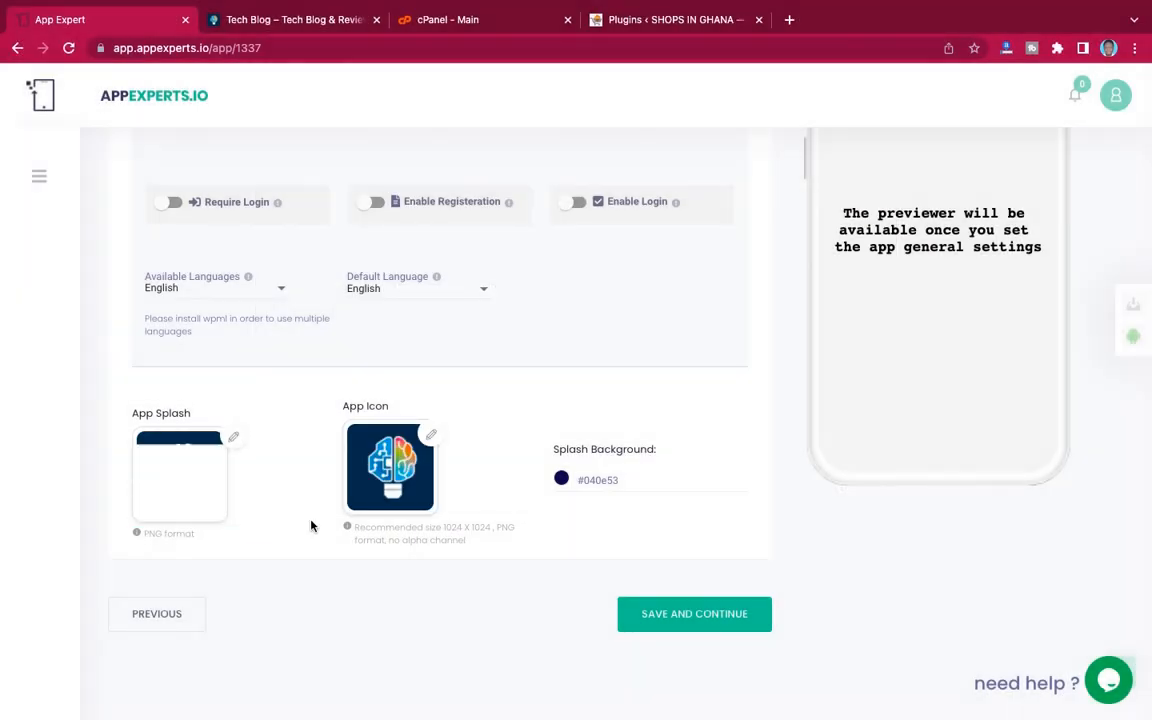
click(630, 612)
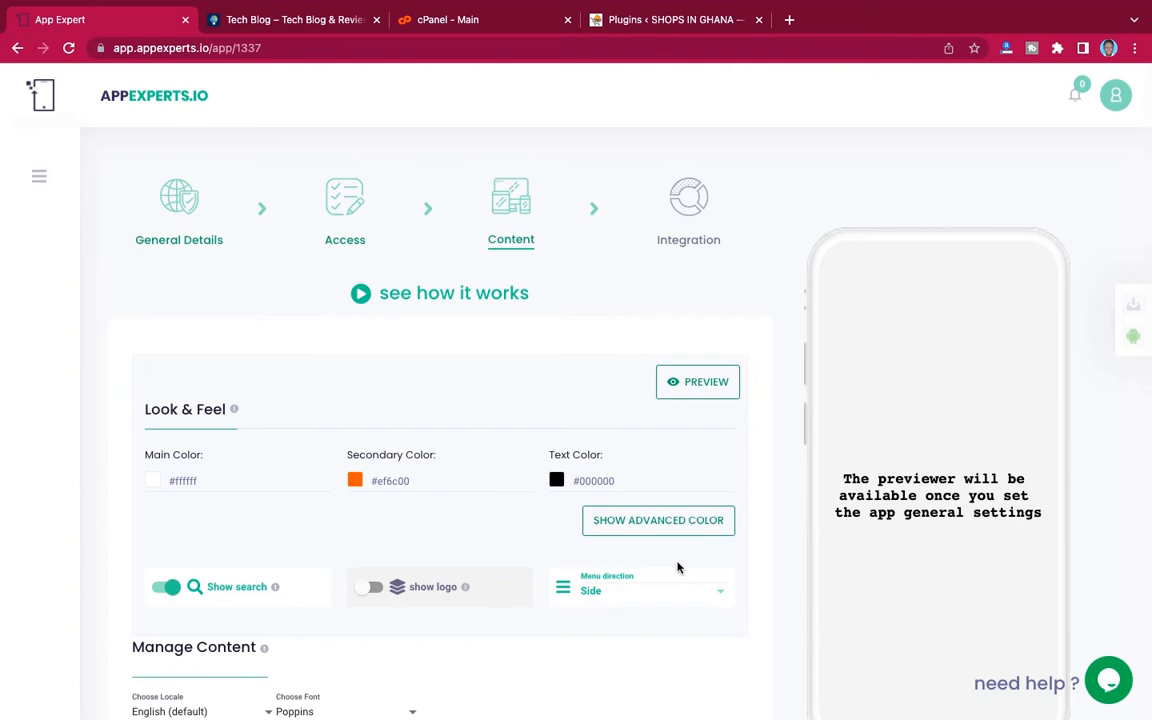
Turn on the show logo option in the Content stage's Look & Feel settings
scroll(727, 575, down, 4)
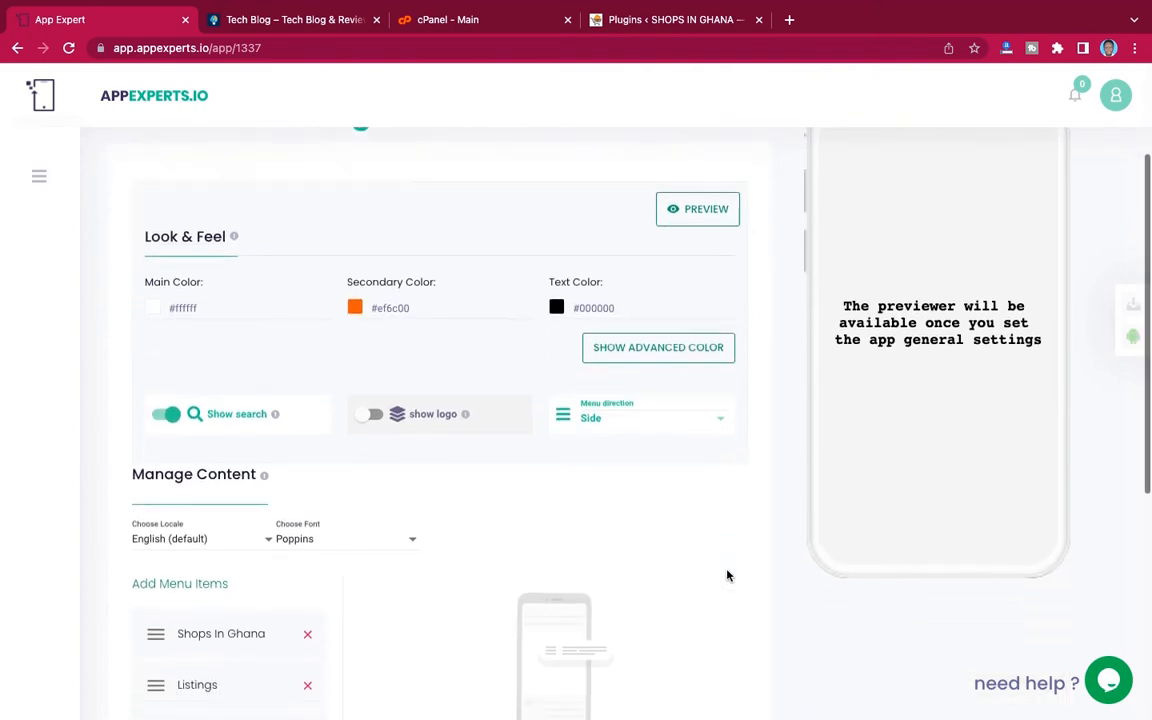
scroll(727, 575, up, 1)
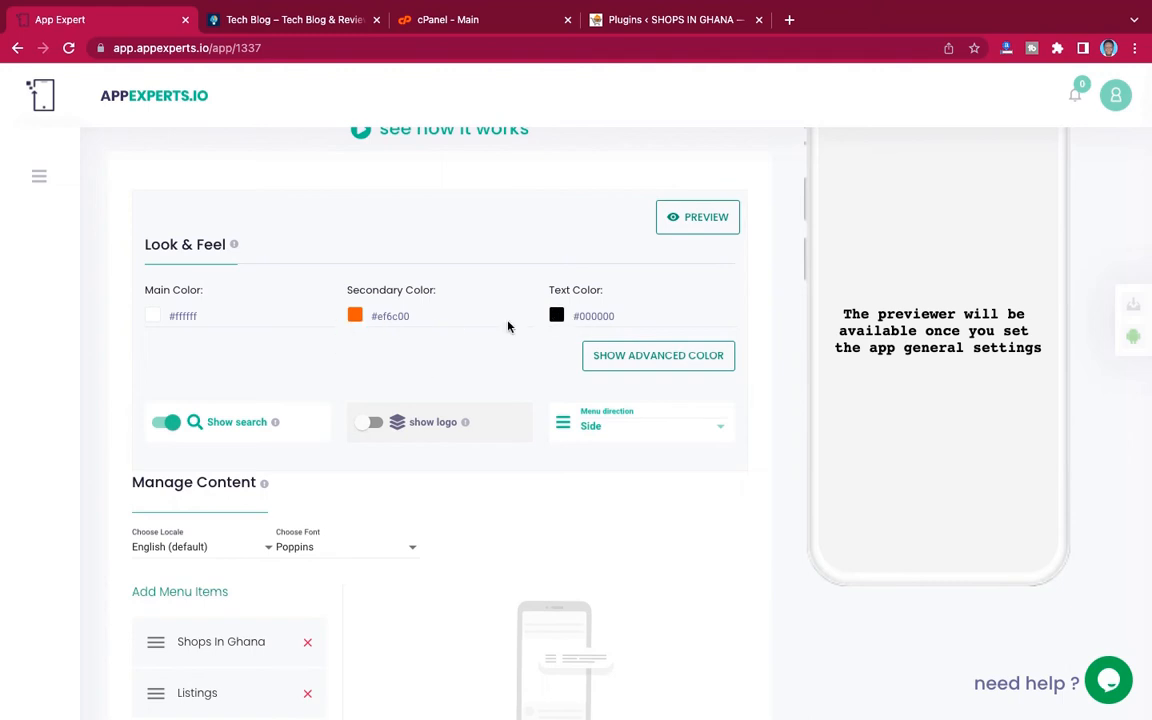
scroll(548, 374, down, 3)
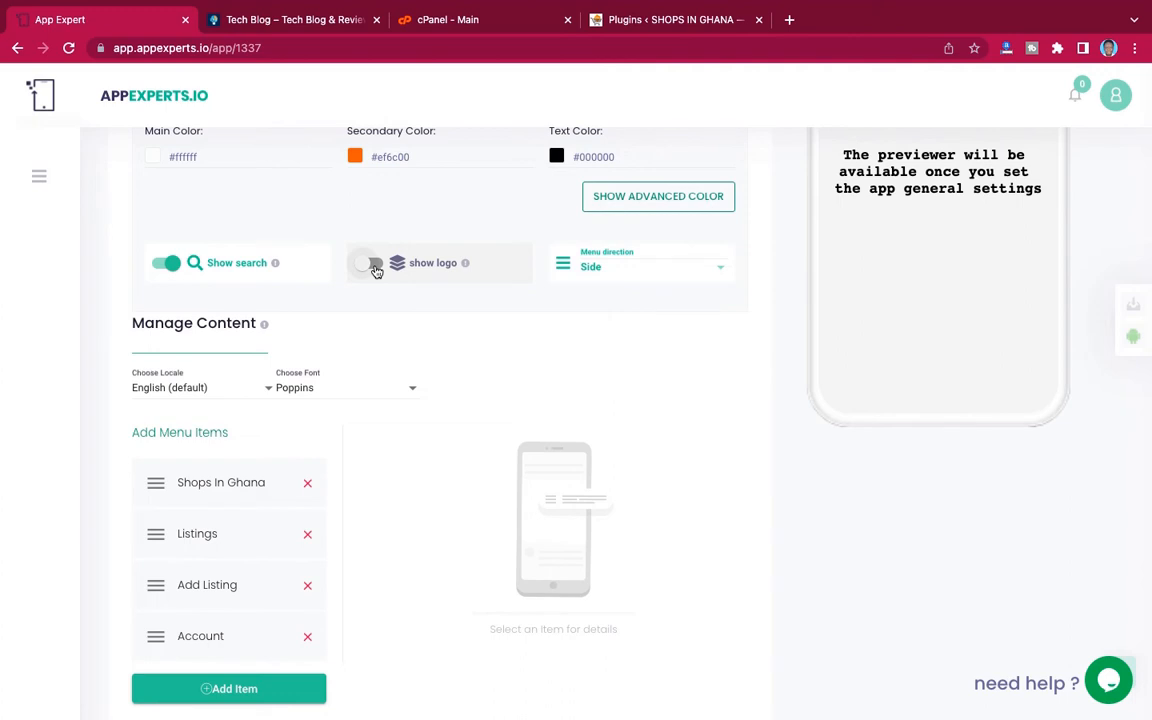
scroll(375, 271, up, 2)
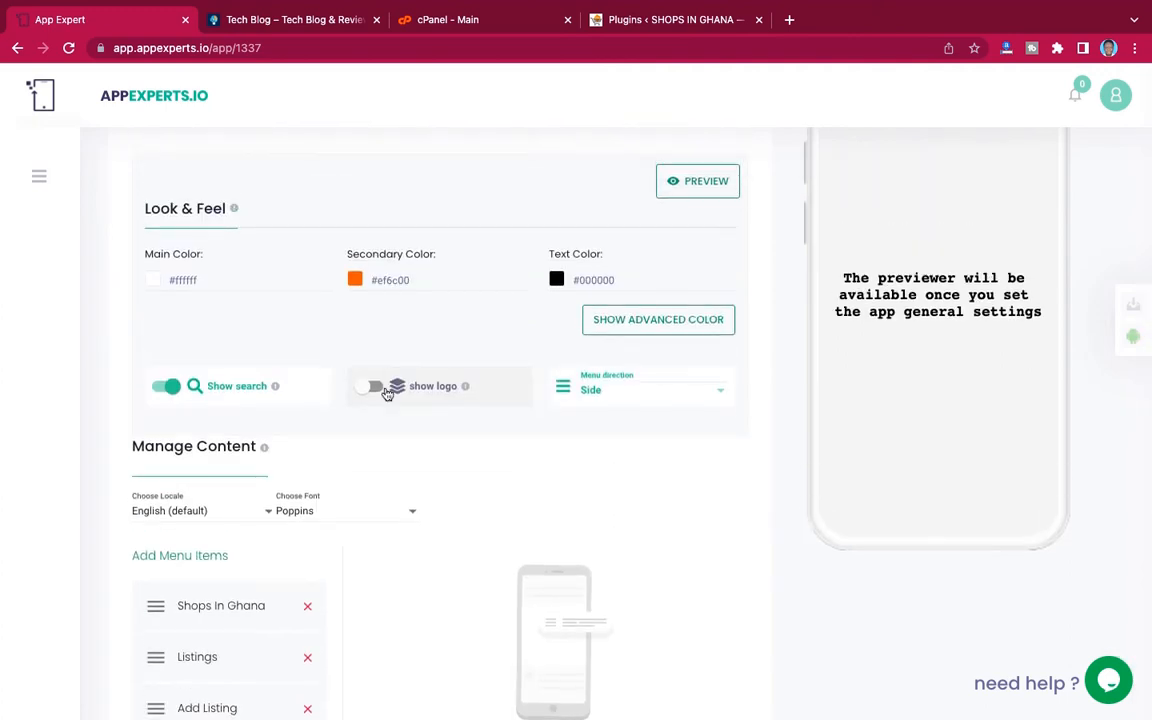
click(378, 389)
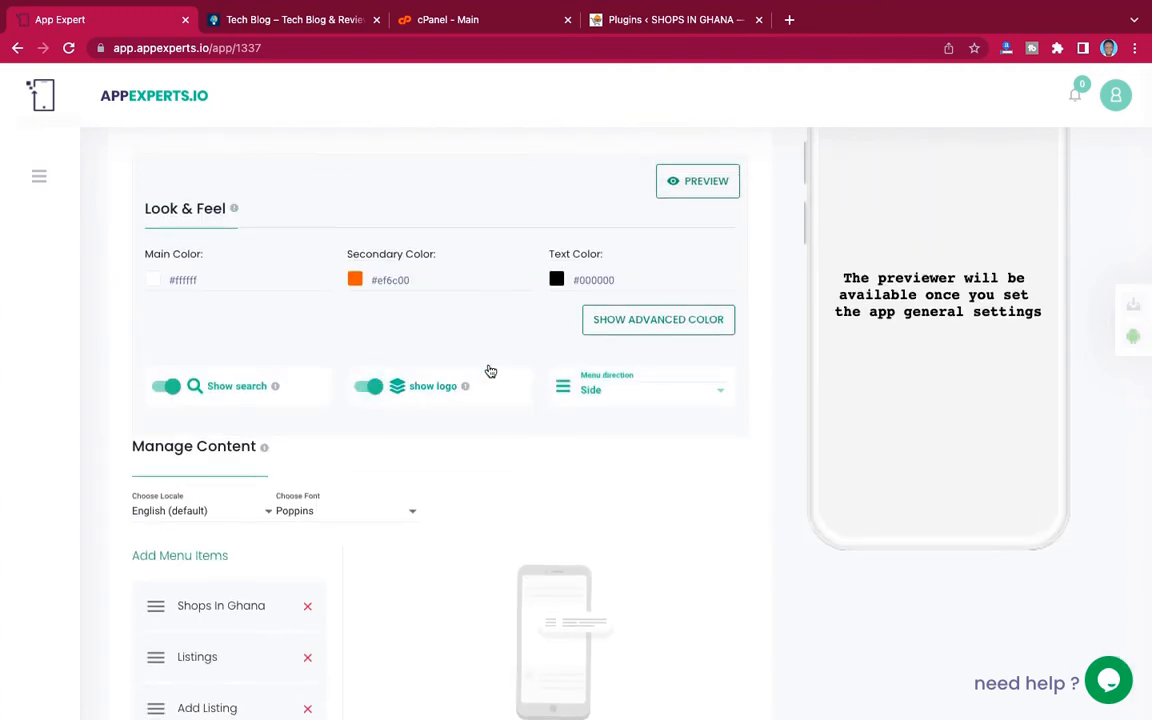
scroll(490, 371, up, 2)
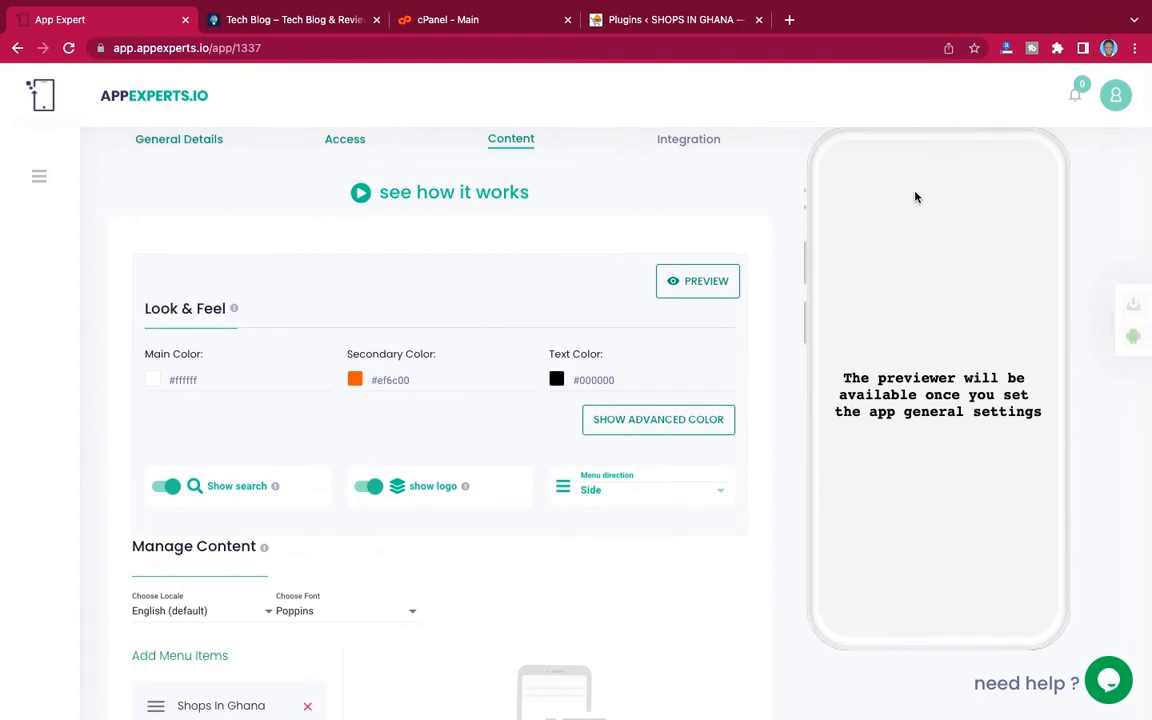
Try the Horizontal menu direction in the Look & Feel settings, and set it back to Side
scroll(455, 432, down, 2)
scroll(455, 432, down, 1)
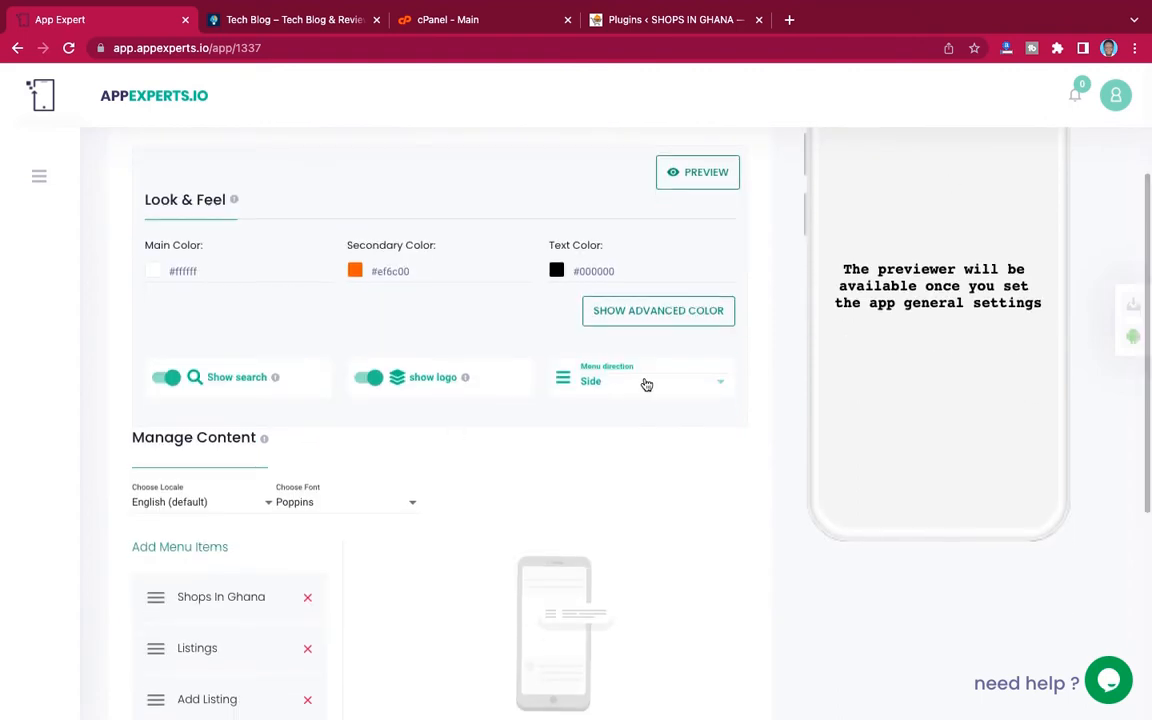
click(707, 386)
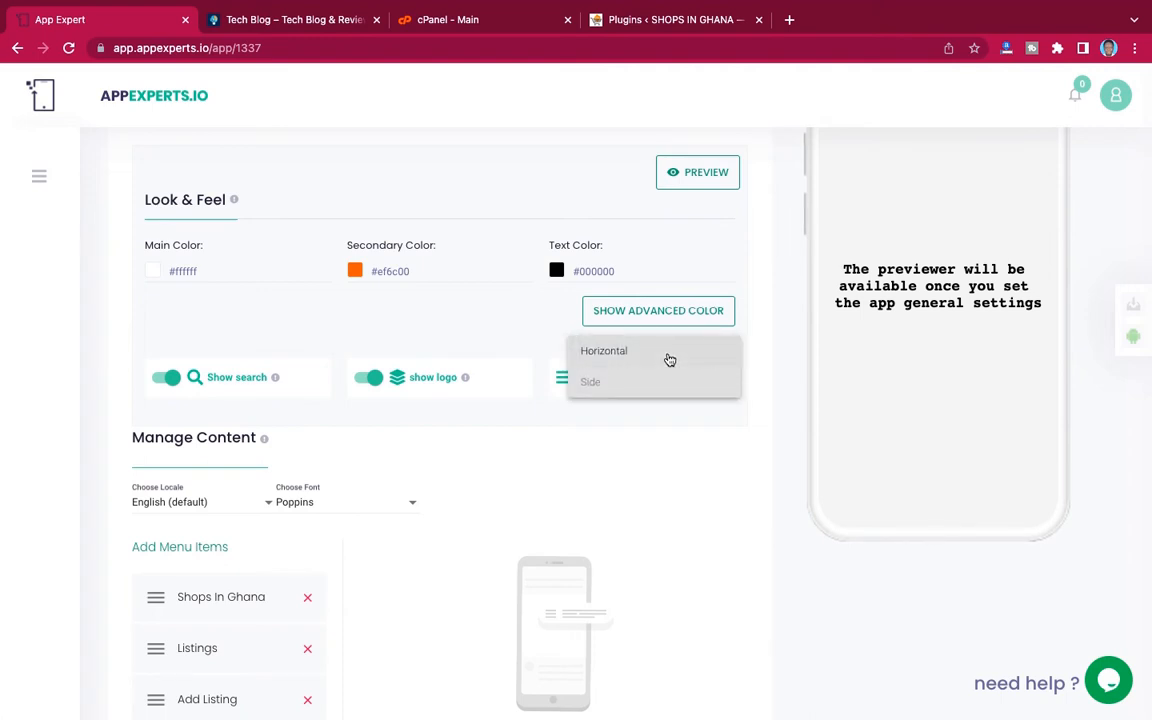
click(668, 354)
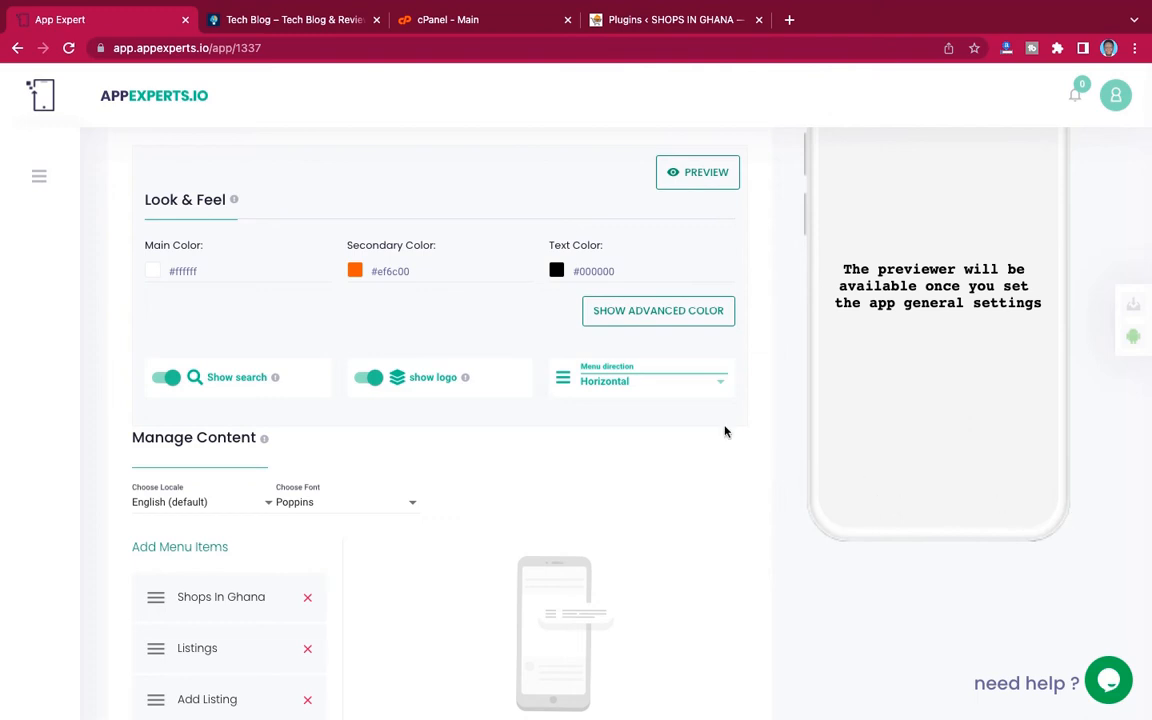
click(674, 388)
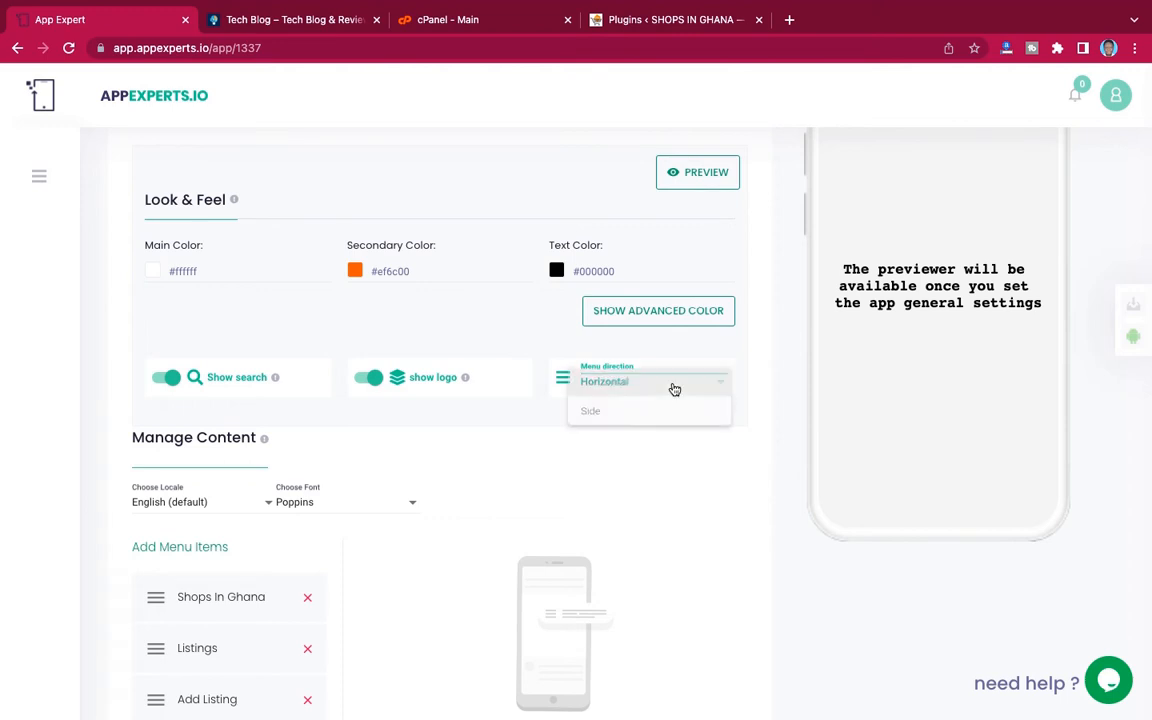
click(609, 415)
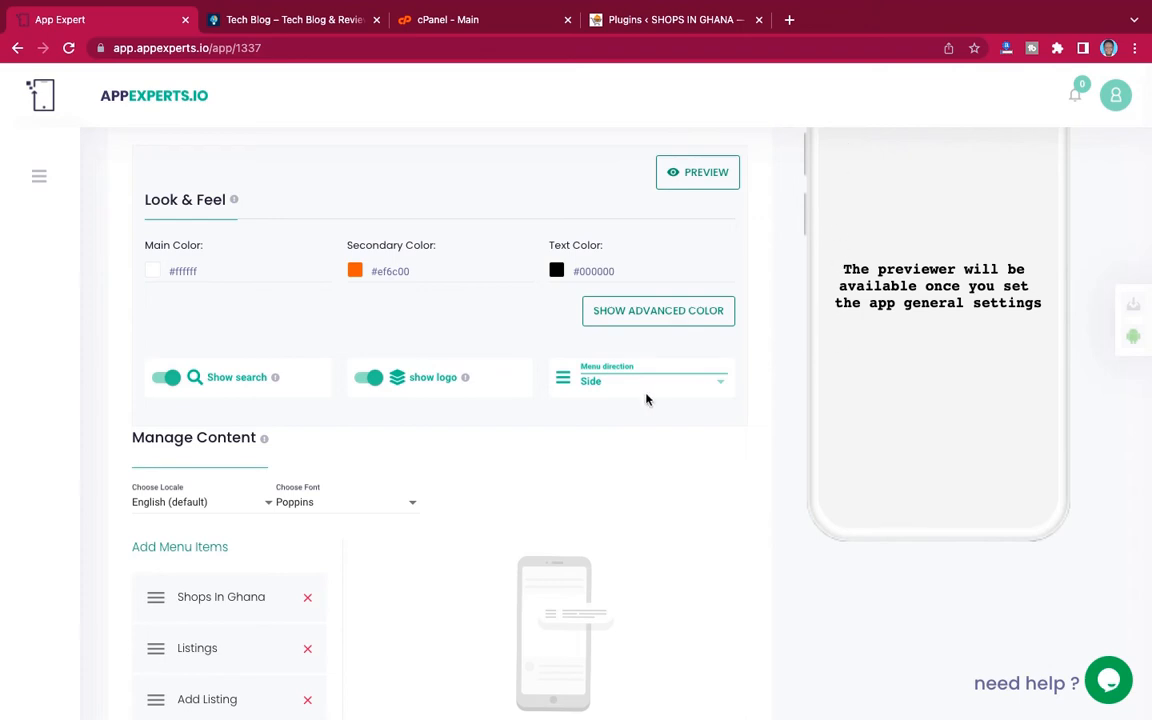
Delete the Shops In Ghana, Listings, Add Listing and Account items from the app's menu
scroll(648, 399, down, 4)
scroll(646, 400, up, 1)
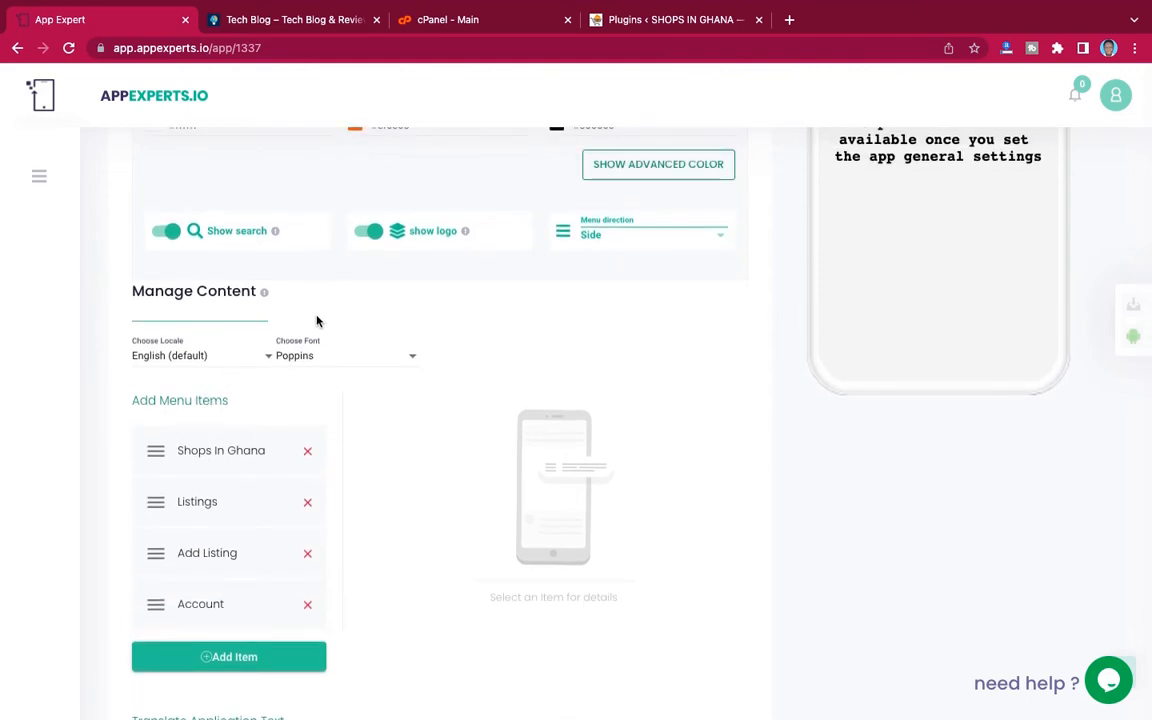
scroll(316, 321, up, 2)
scroll(316, 321, down, 5)
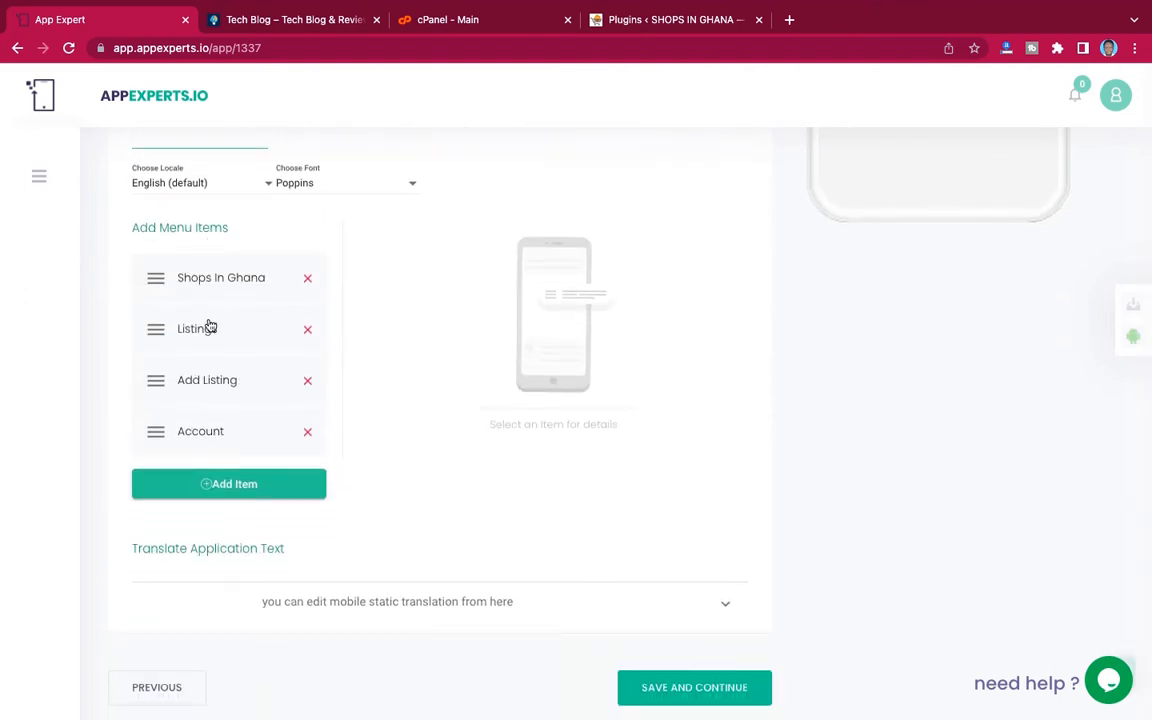
click(308, 281)
click(308, 281)
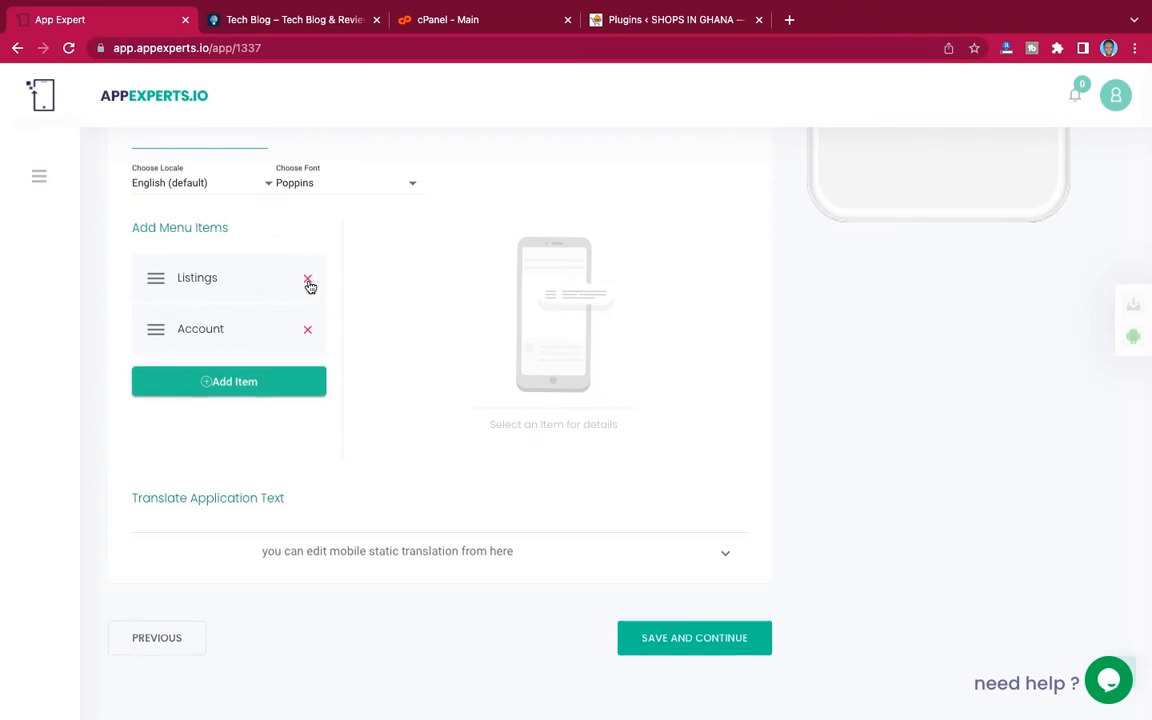
click(308, 281)
click(308, 281)
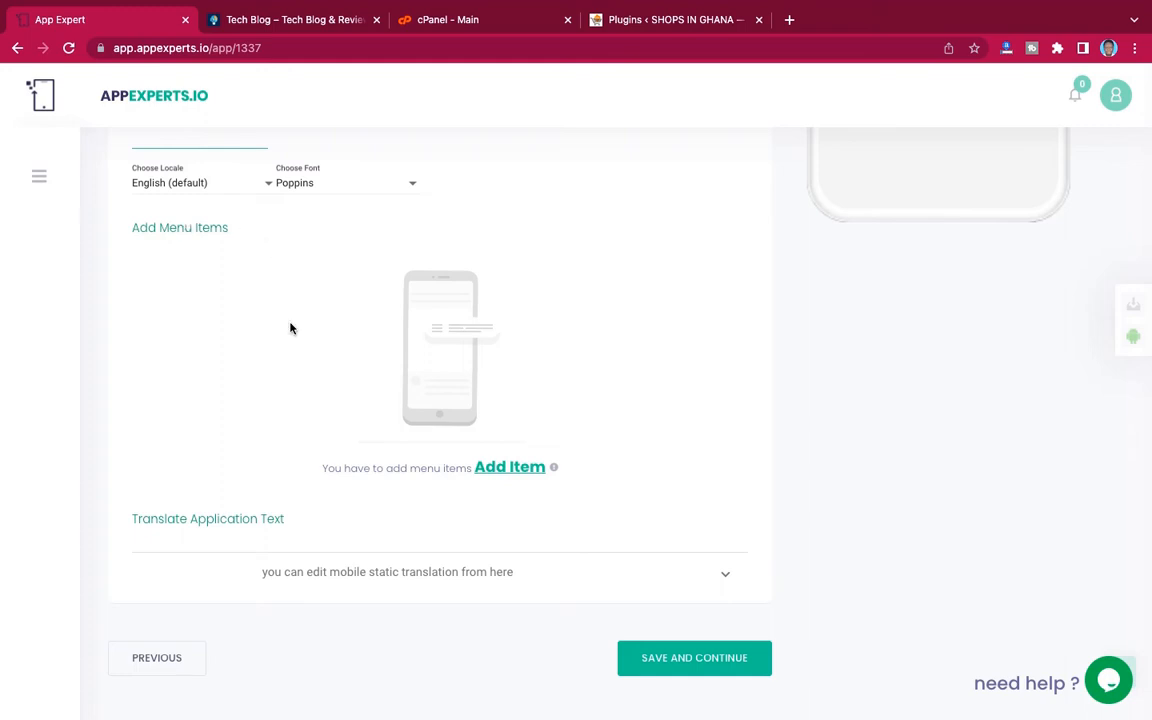
Add a new menu item under Manage Content, and look over its name, icon and type options
click(524, 470)
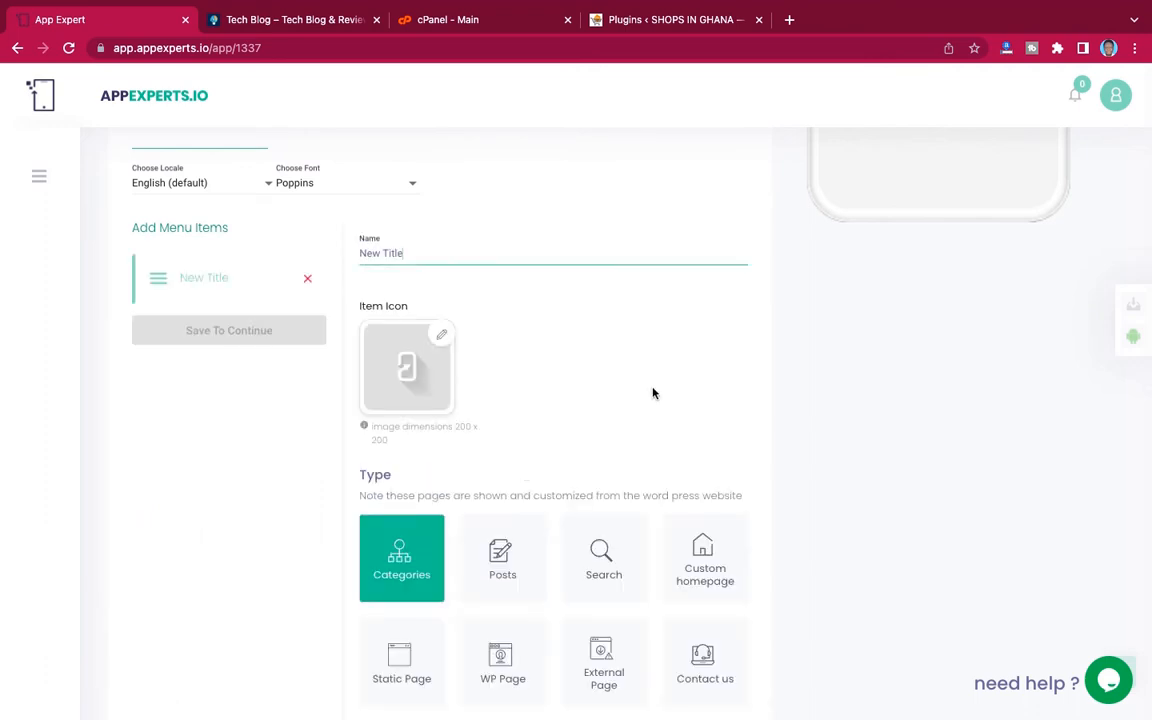
scroll(677, 440, down, 3)
scroll(679, 441, up, 3)
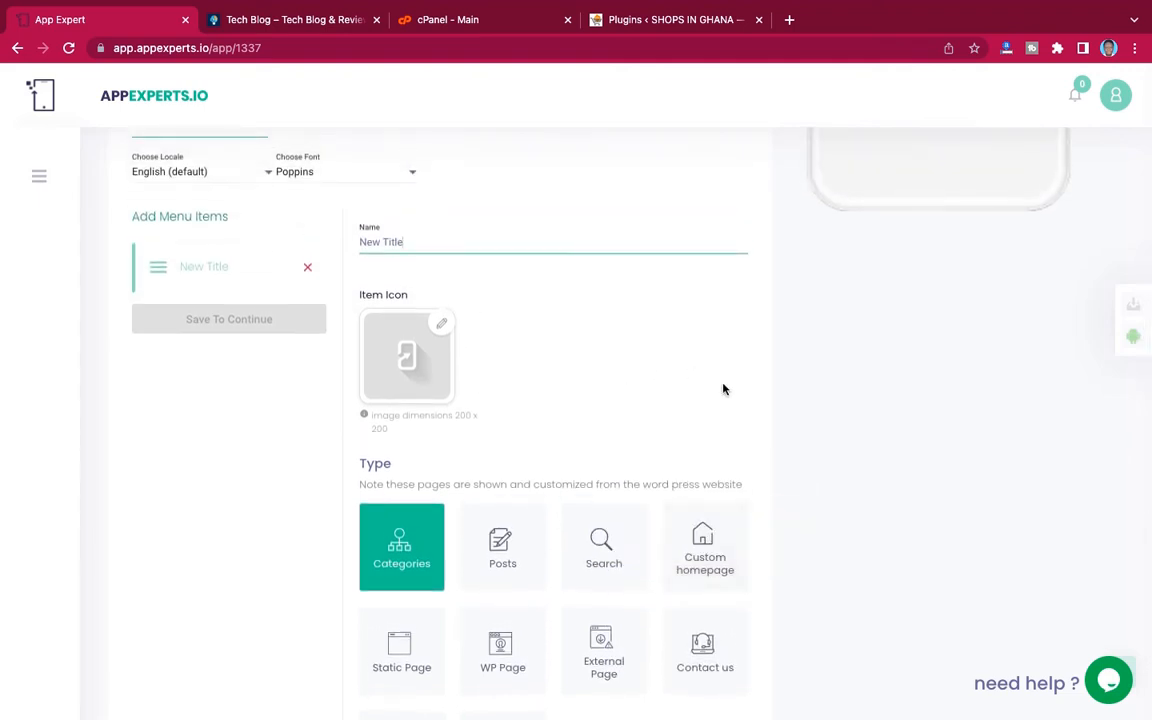
scroll(724, 389, down, 1)
scroll(724, 389, up, 1)
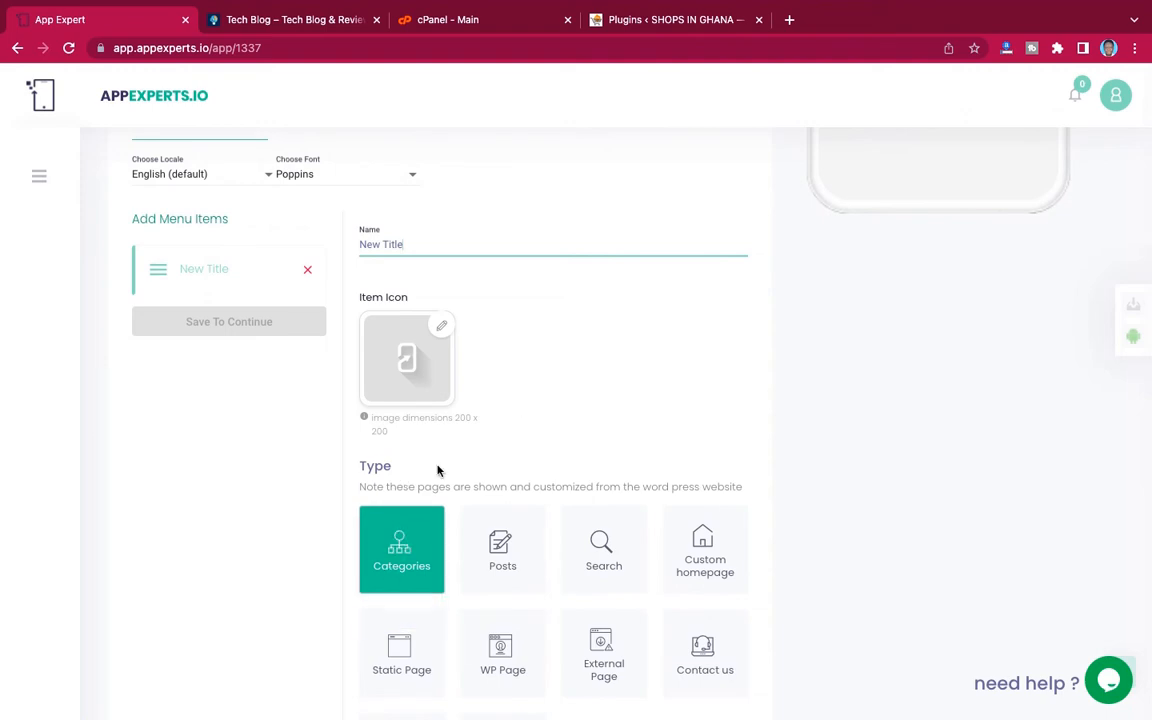
click(442, 330)
scroll(560, 410, up, 1)
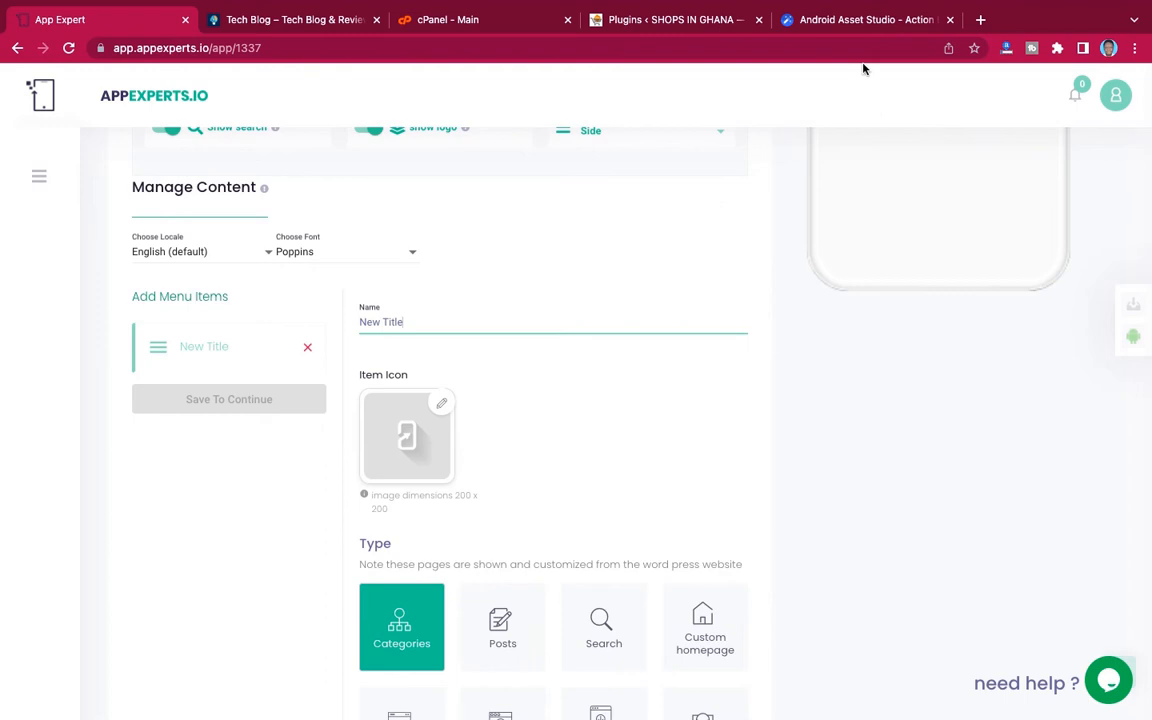
Switch to the Android Asset Studio icon generator's tab, and highlight romannurik.github.io in its web address
click(858, 24)
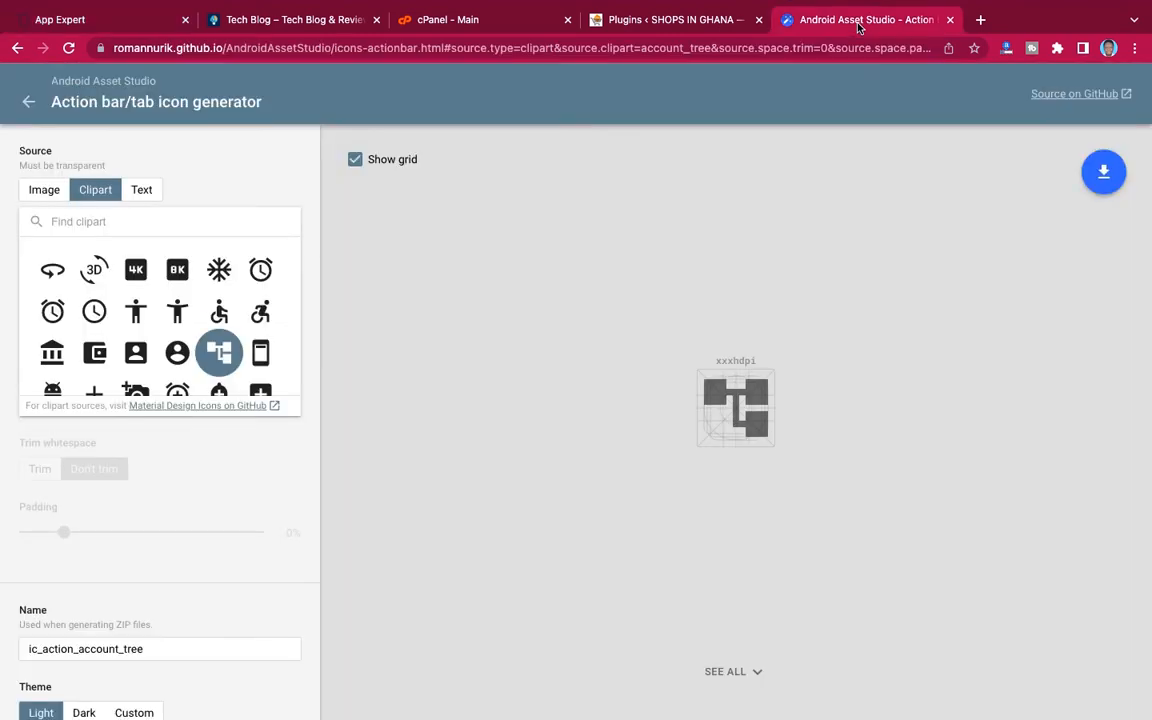
click(222, 47)
click(222, 47)
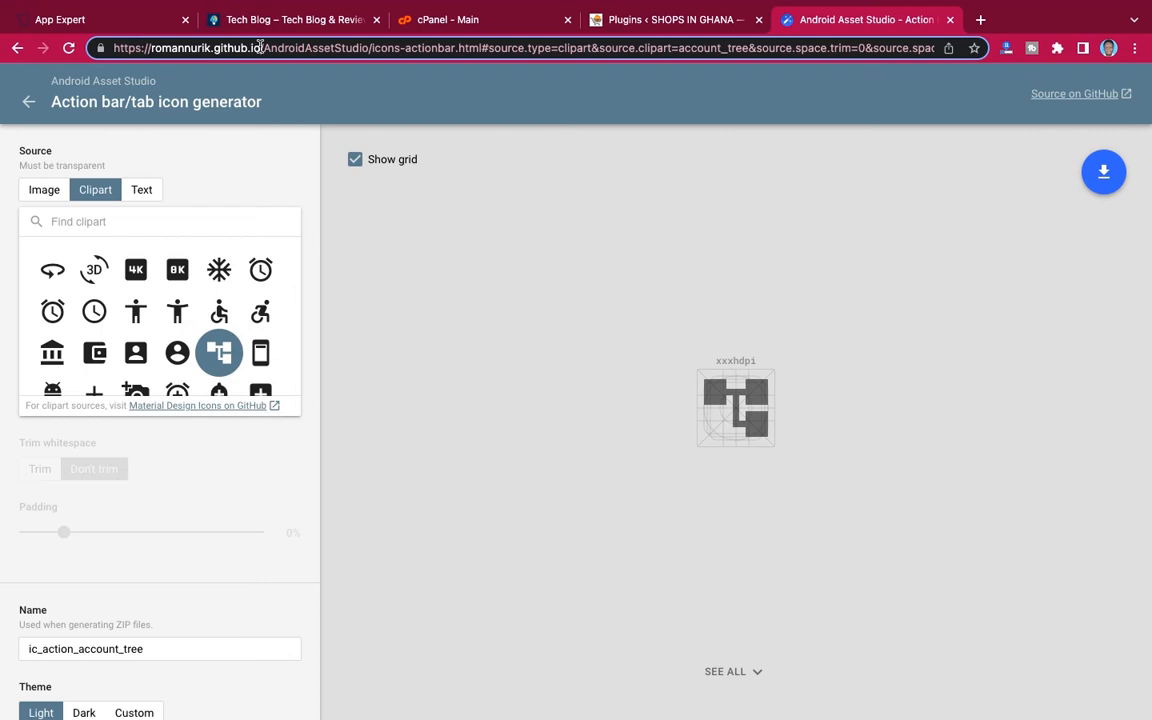
drag(259, 47, 148, 47)
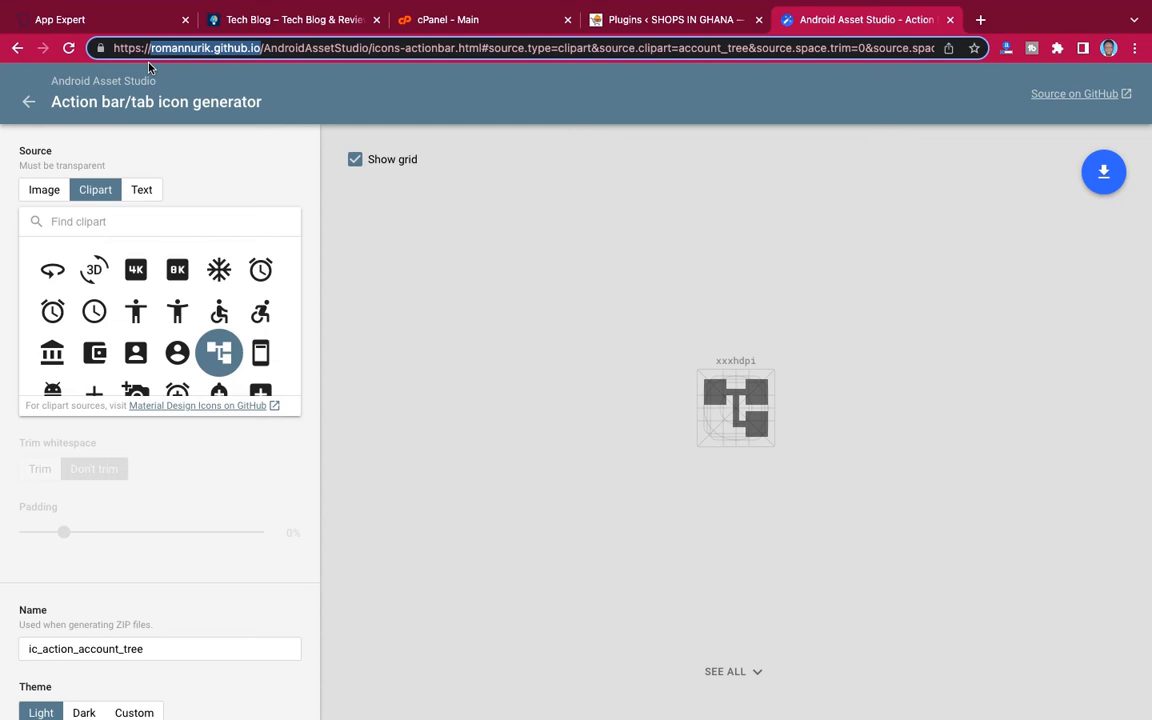
Open google.com in a new browser tab and search for "android studio assets"
click(981, 20)
text(goo)
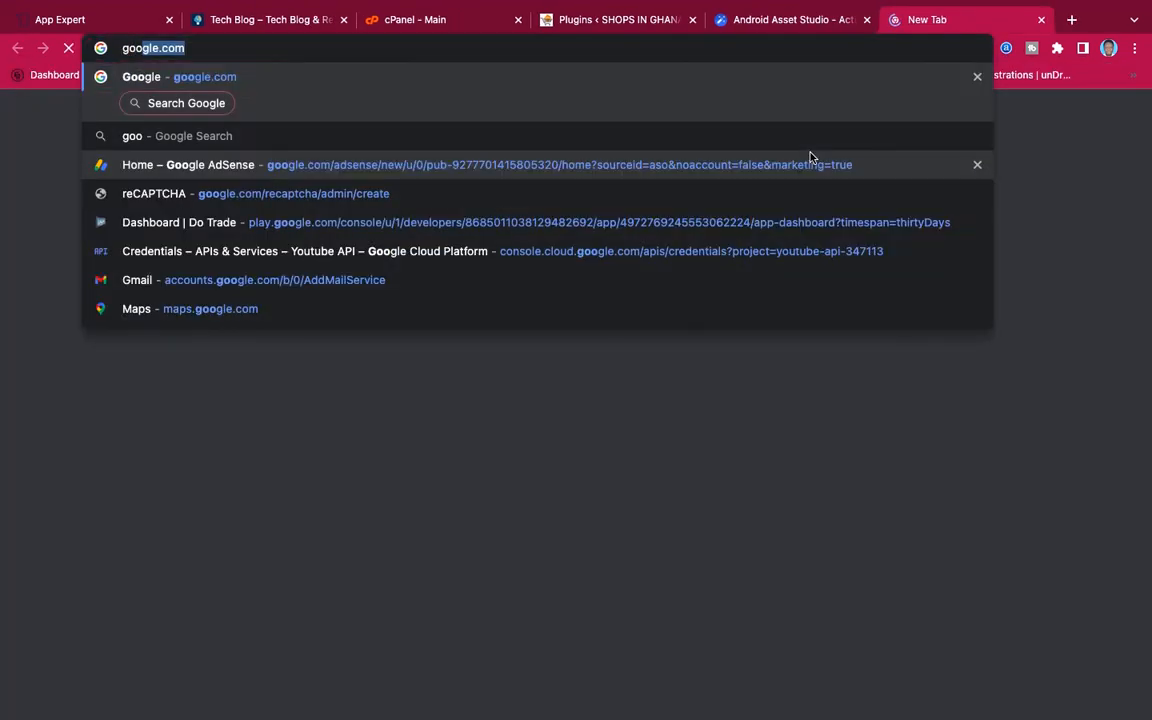
text(gle.com)
key(Return)
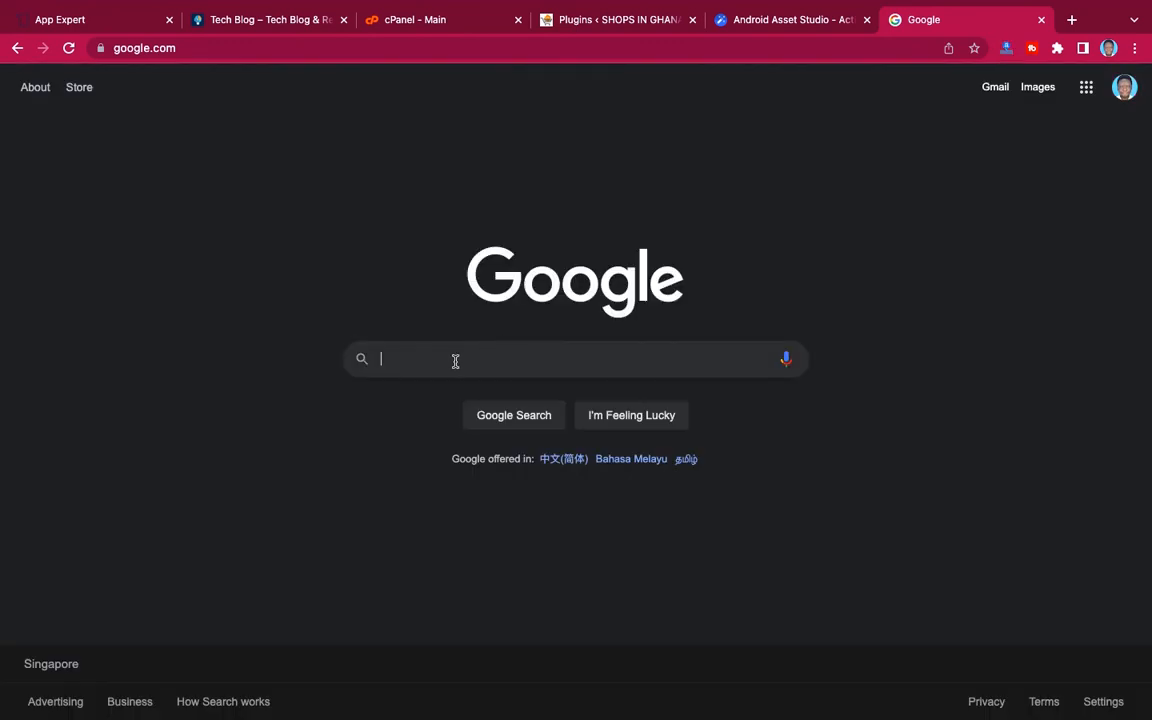
text(an)
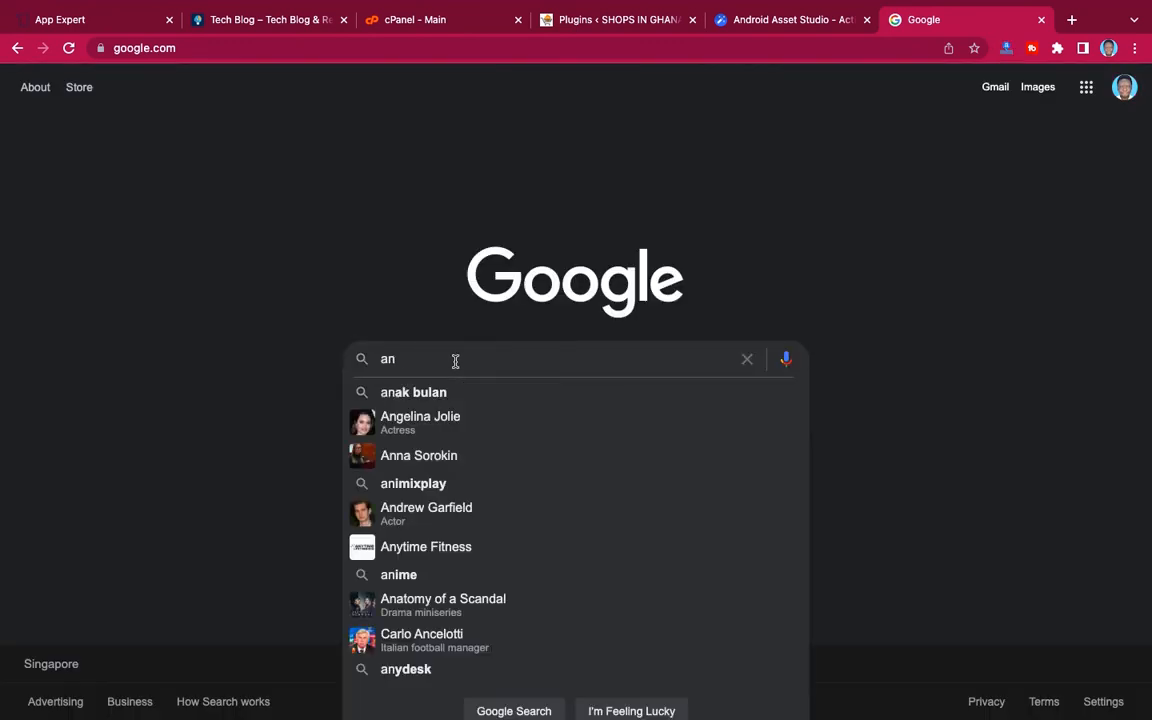
text(dro)
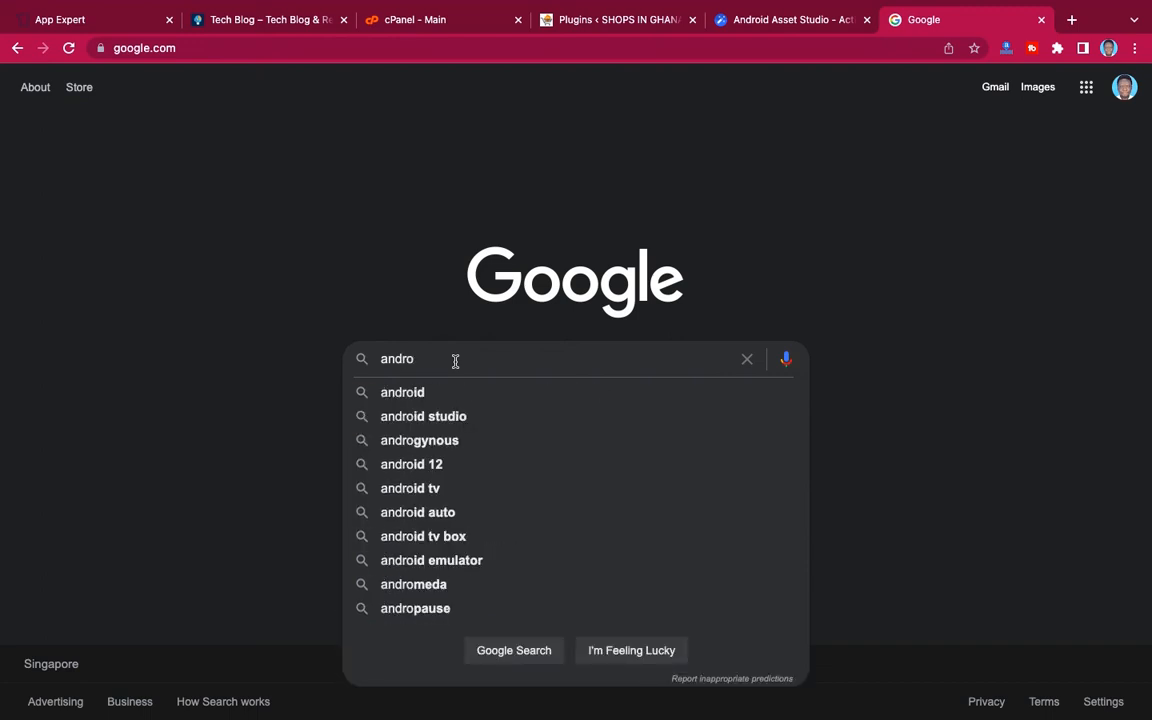
text(id )
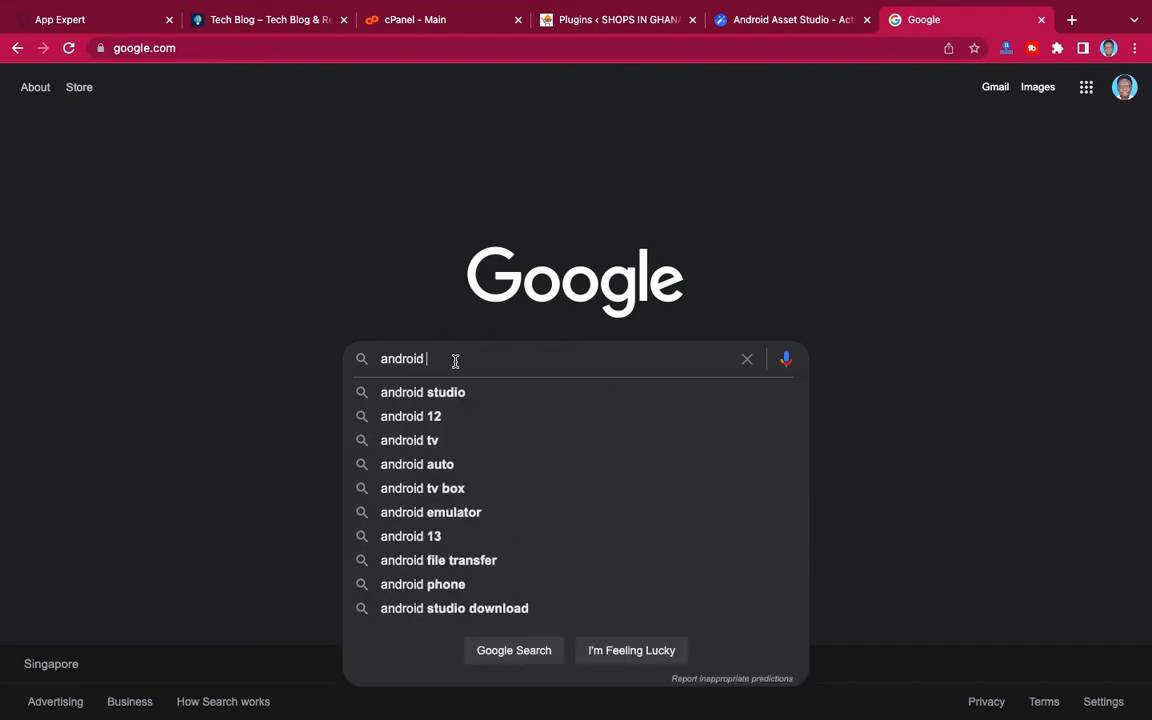
text(studio )
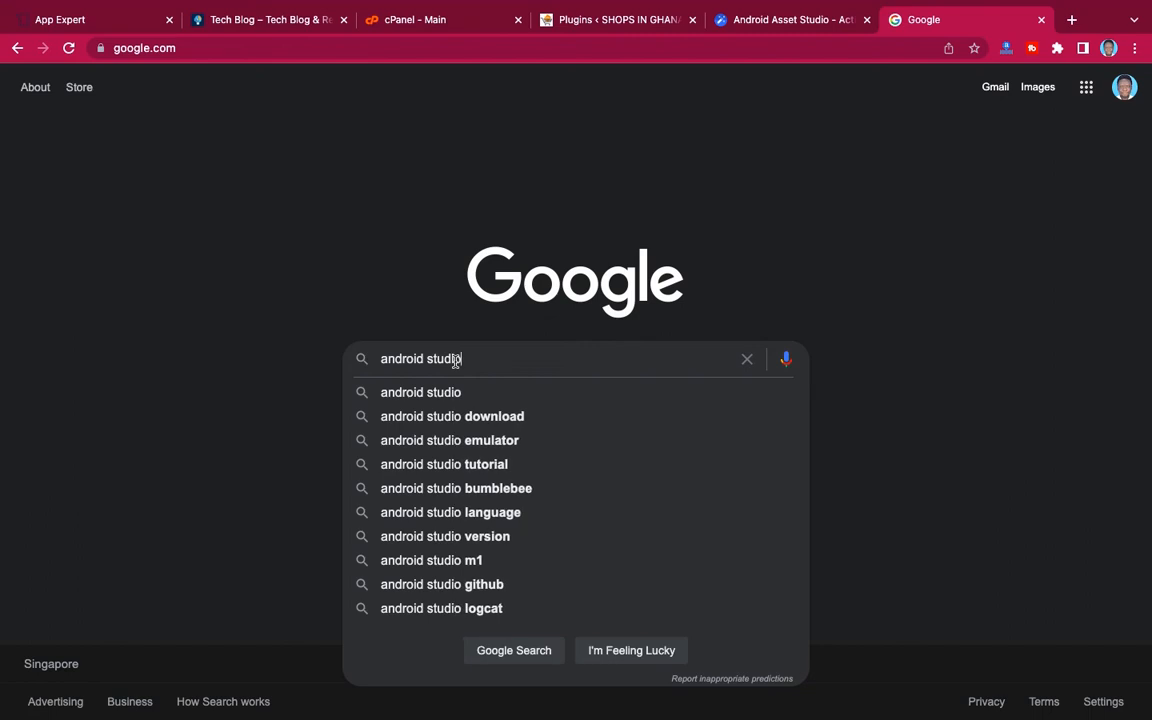
text(as)
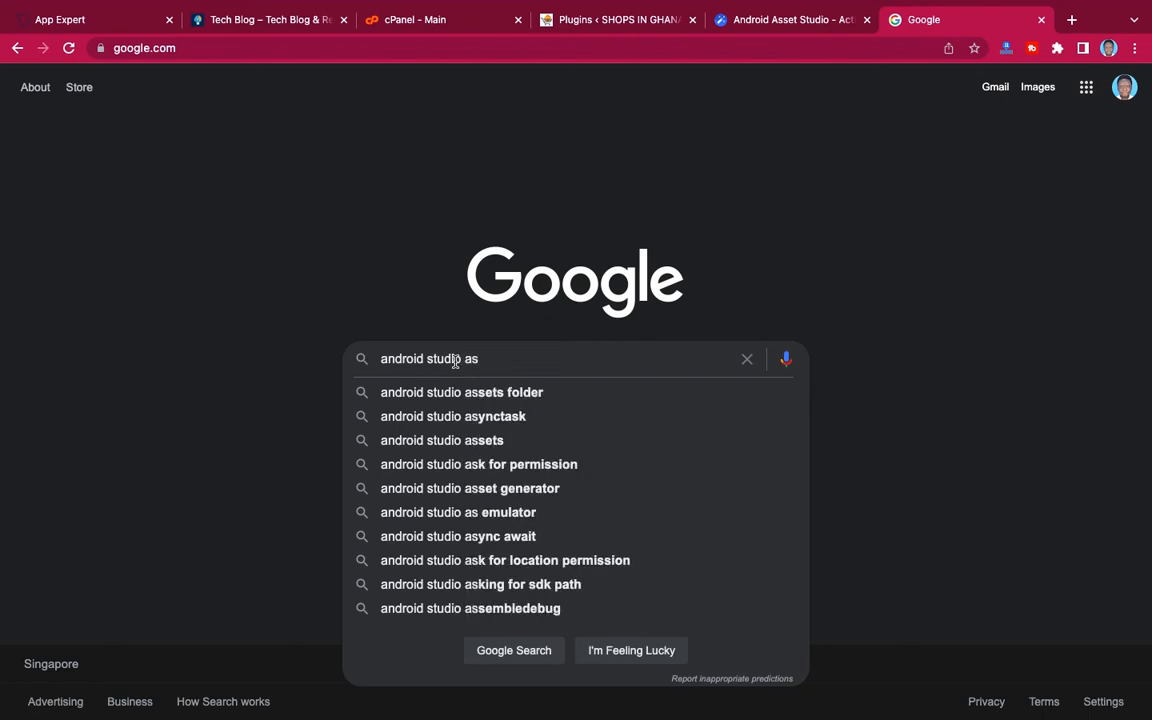
text(s)
click(438, 415)
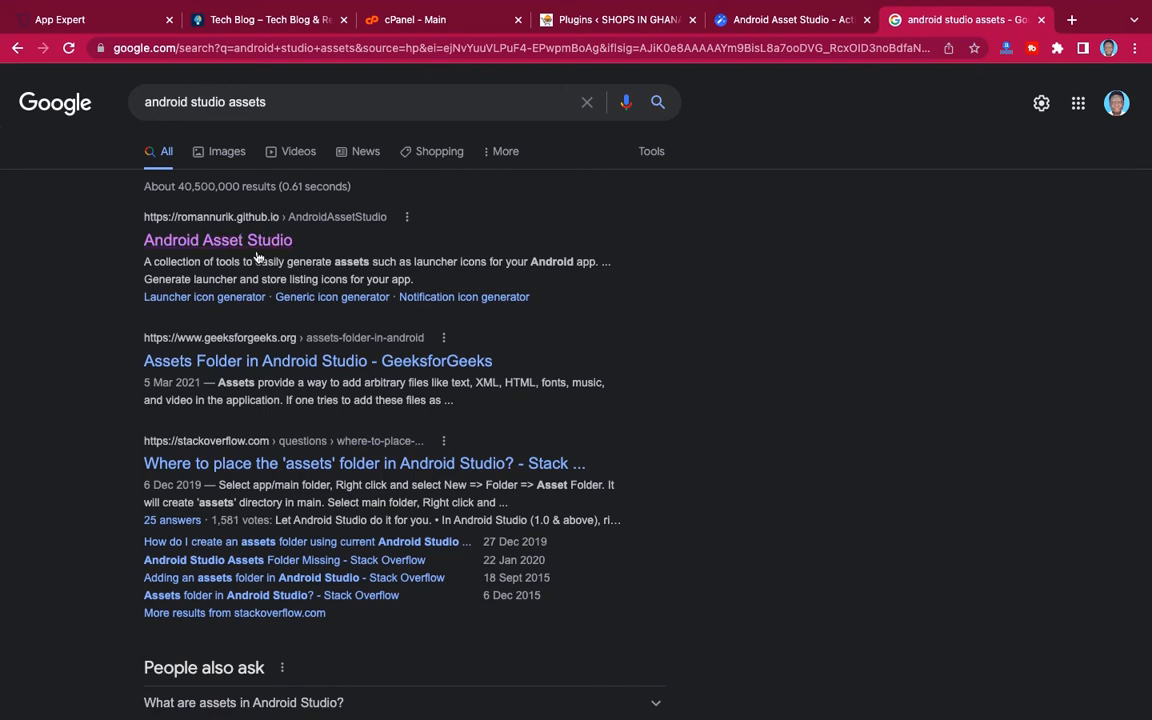
Return to the Android Asset Studio tab, go back to its start page, and look over the available icon generators
click(770, 22)
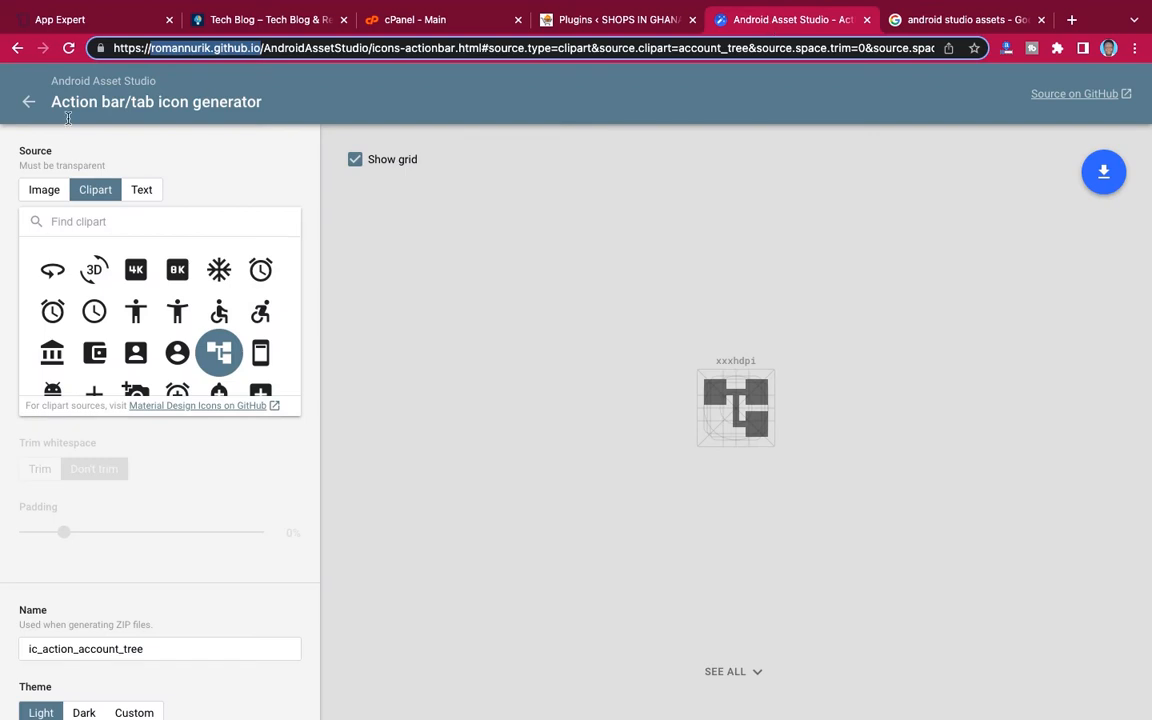
click(27, 102)
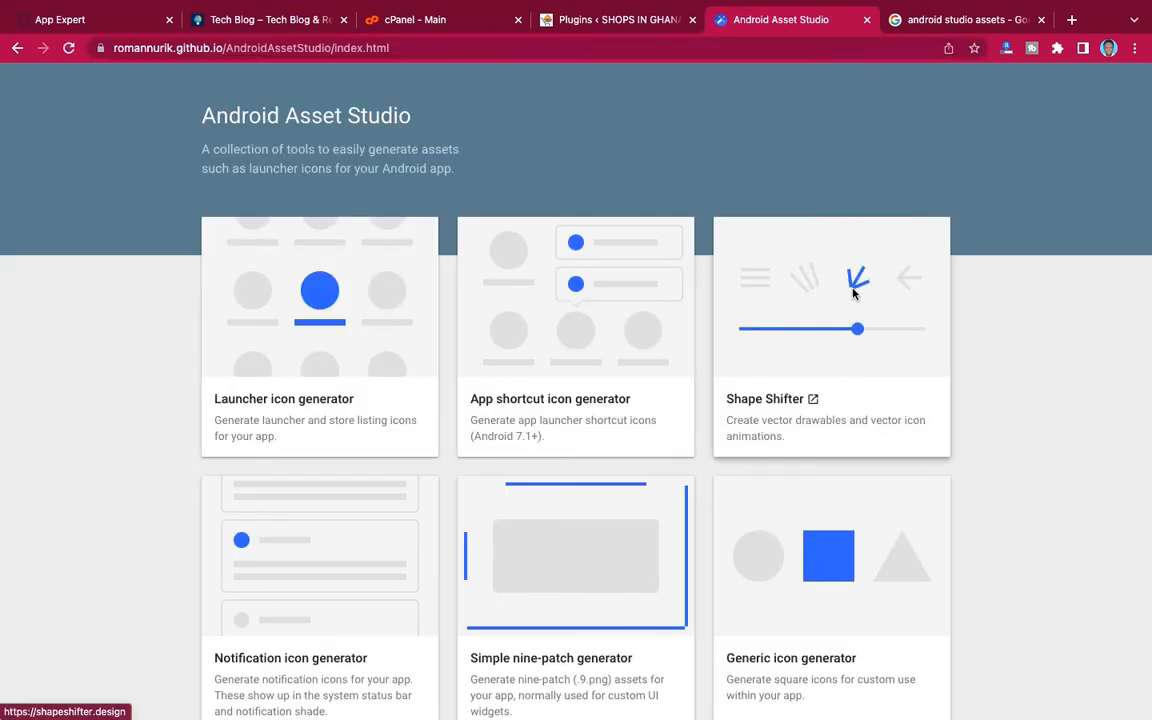
scroll(973, 462, down, 5)
scroll(973, 461, up, 5)
scroll(973, 461, down, 2)
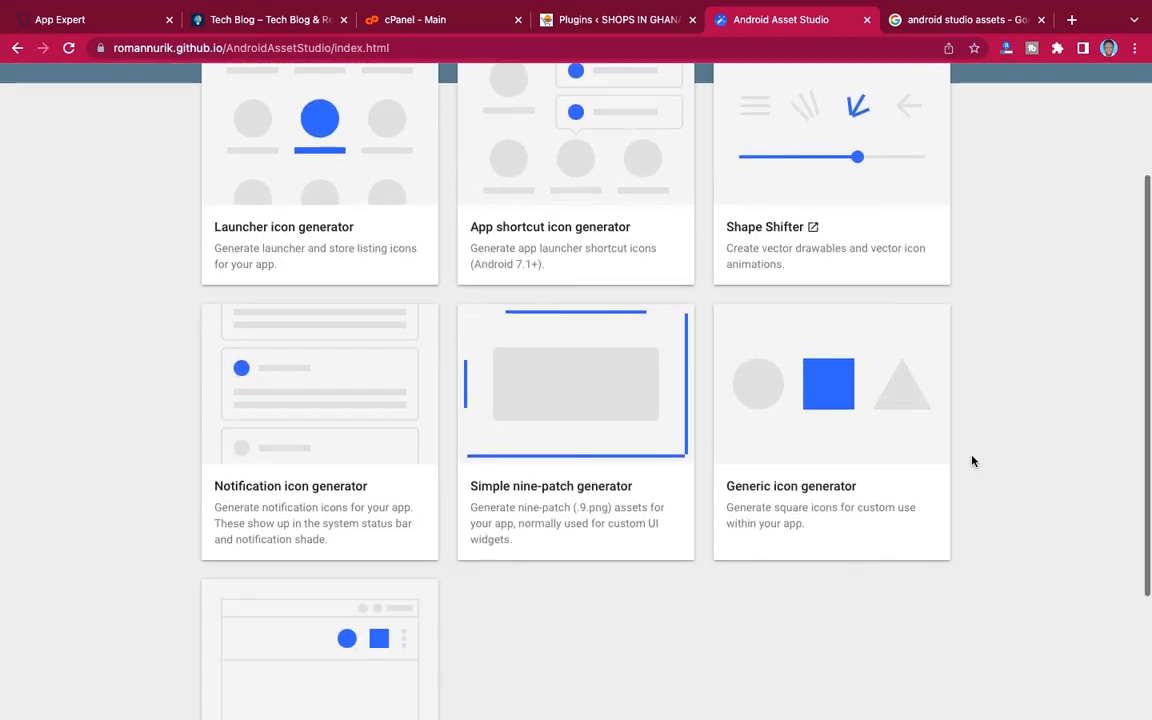
scroll(973, 461, up, 1)
scroll(973, 461, up, 1)
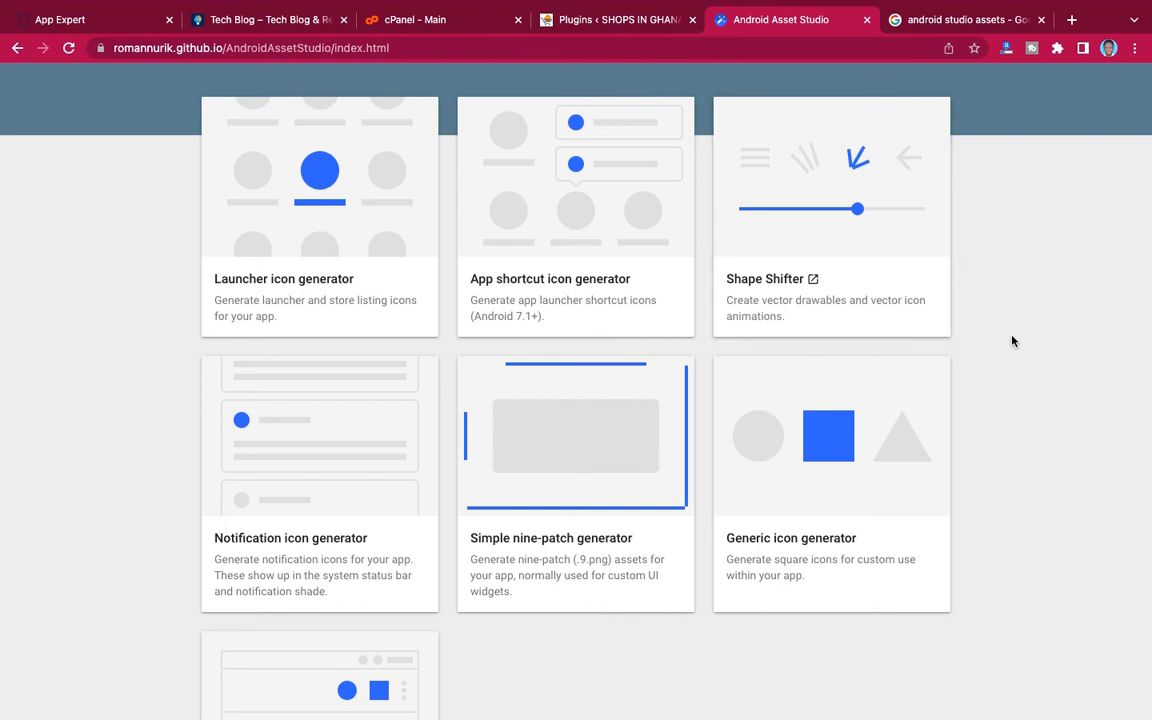
scroll(1012, 342, down, 1)
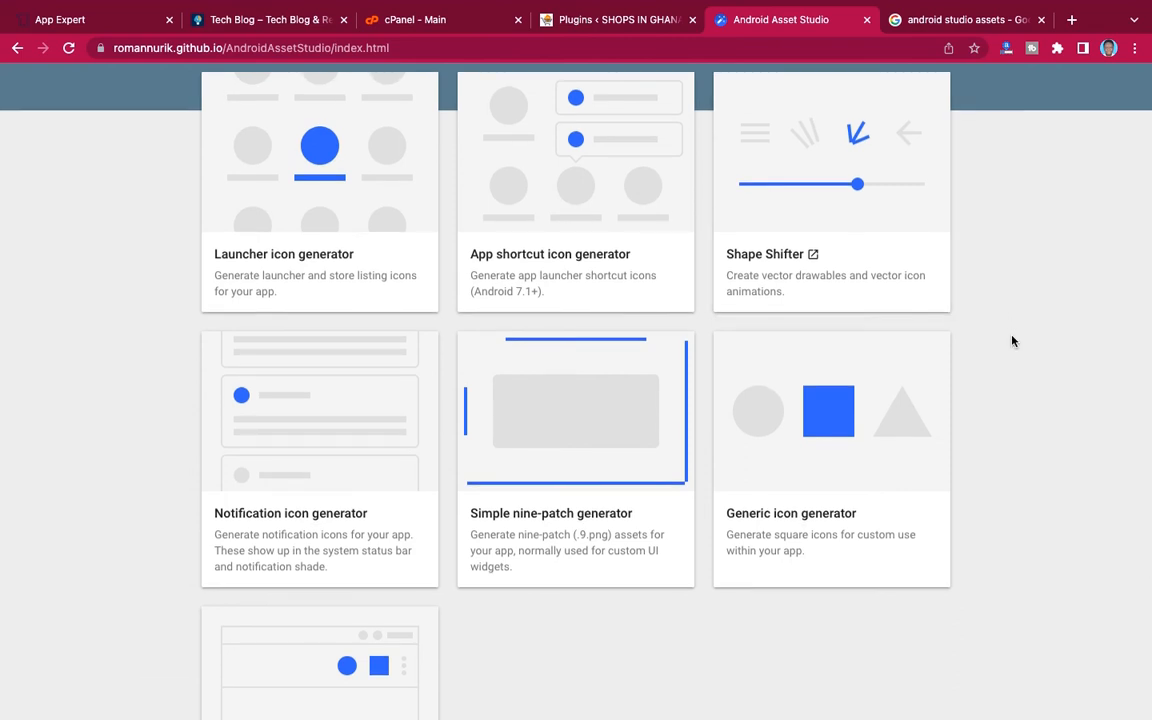
scroll(1012, 342, down, 5)
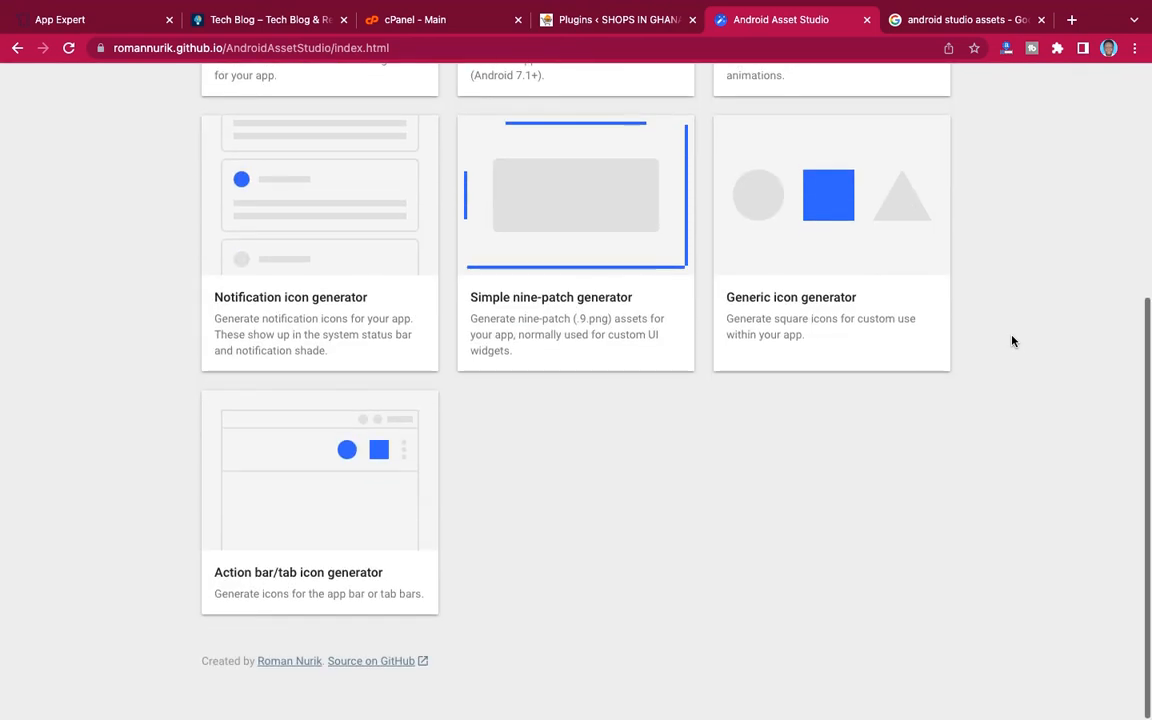
Open the Action bar/tab icon generator, find clipart for "home", and choose the plain house icon
click(337, 579)
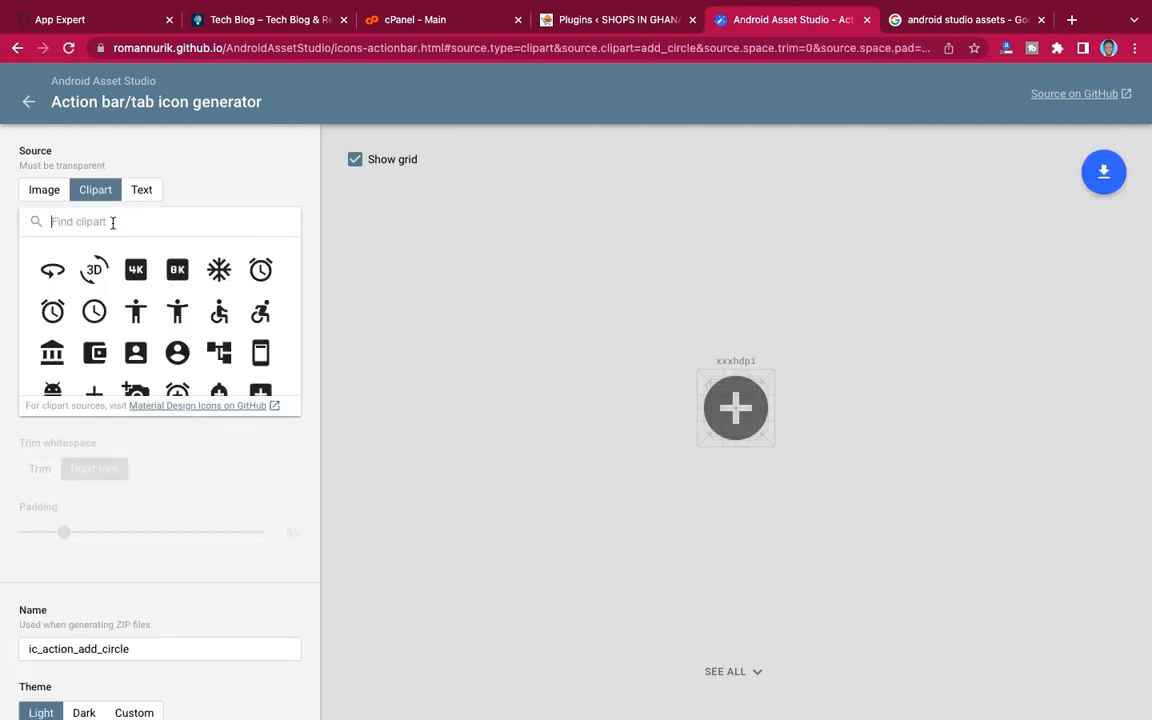
text(home)
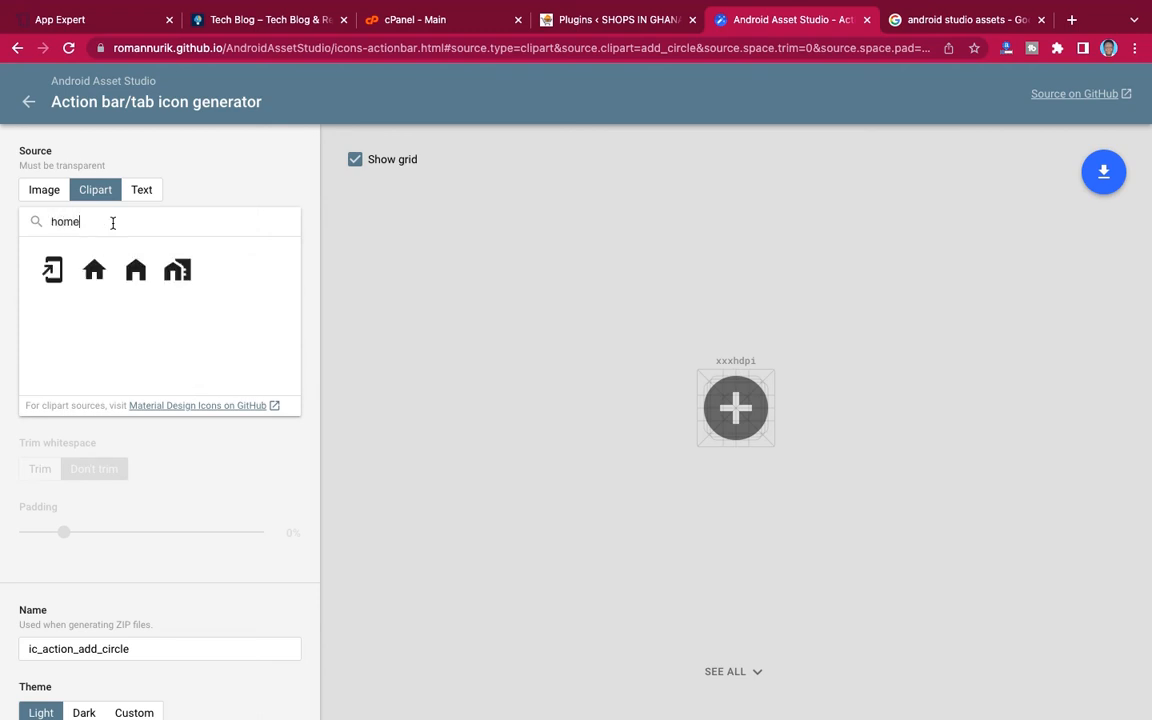
click(95, 272)
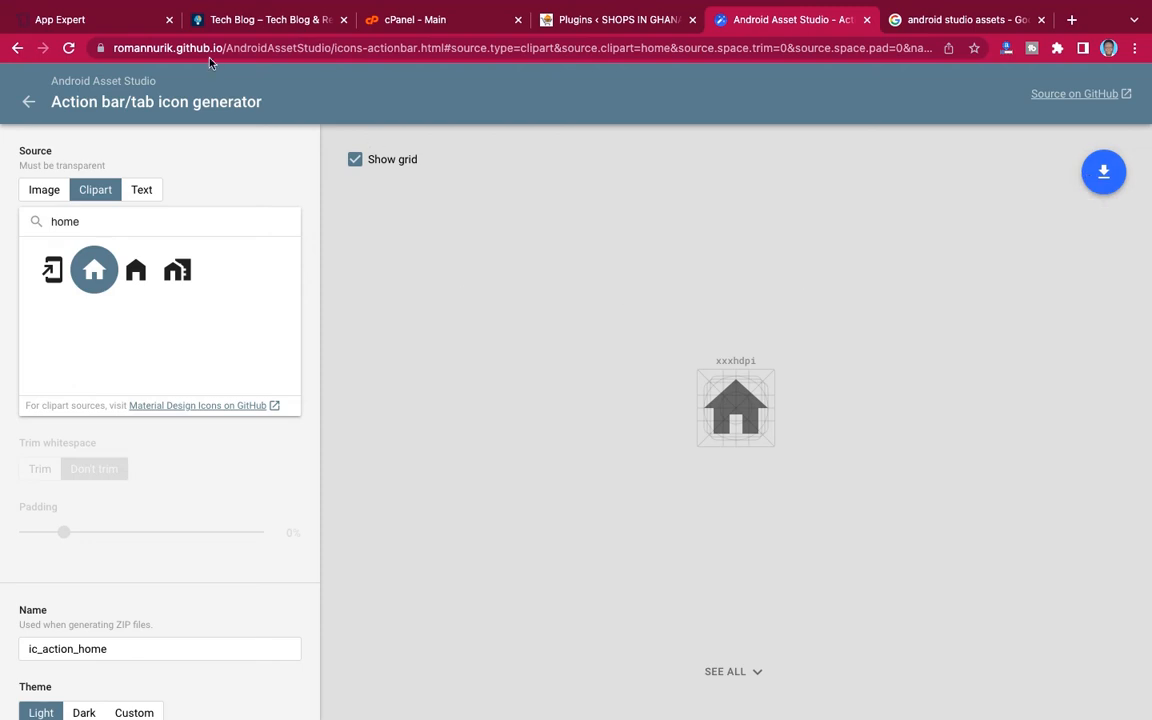
Switch back to the App Expert tab and name the new menu item Home
click(107, 22)
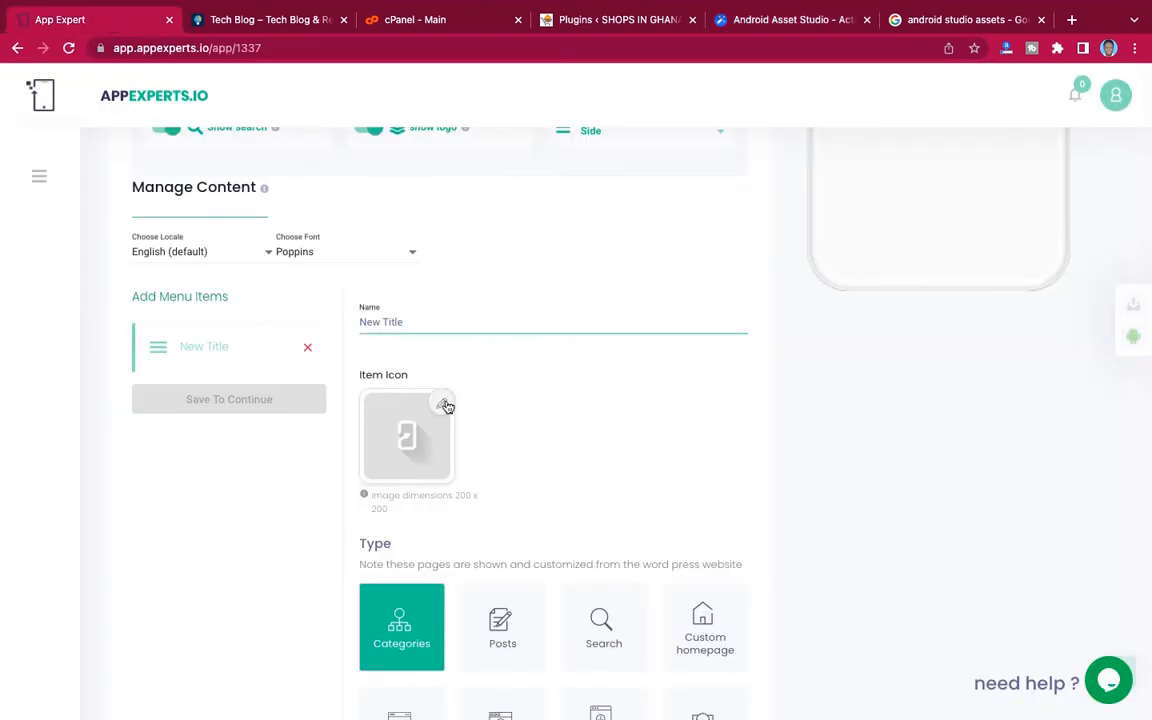
drag(414, 328, 351, 328)
text(Home)
Upload Home.png from the icons folder inside the desktop's Tech Blog folder as the Home item's icon
click(441, 404)
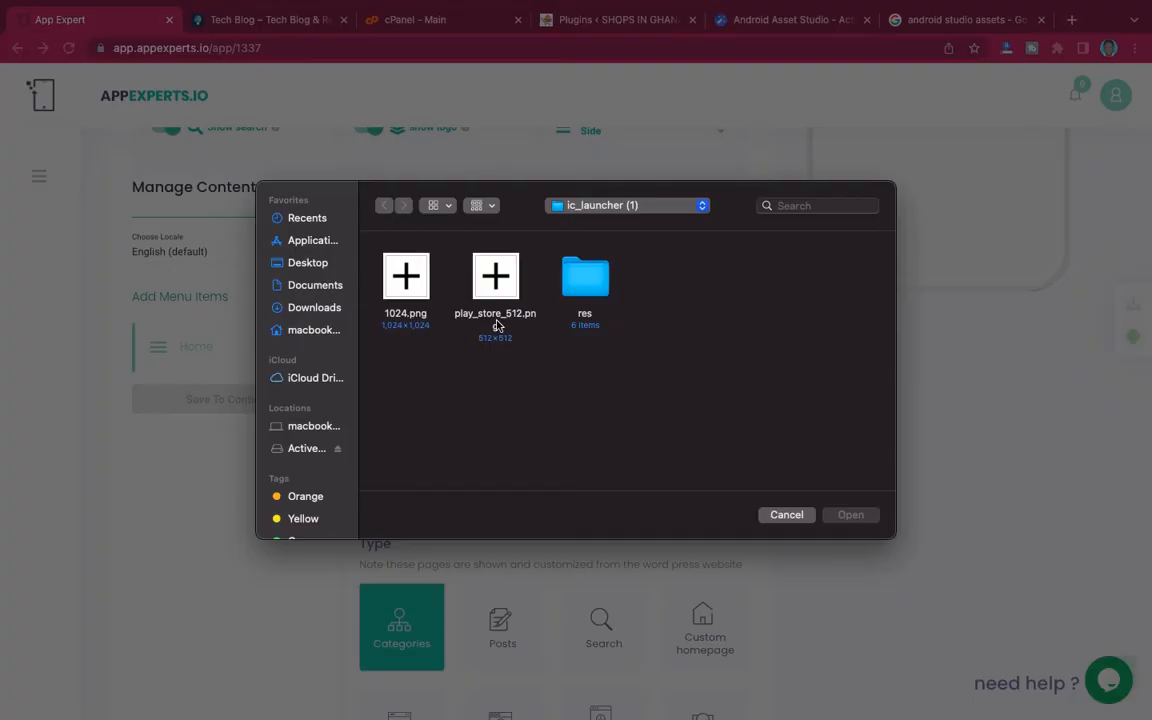
click(308, 266)
scroll(552, 366, down, 10)
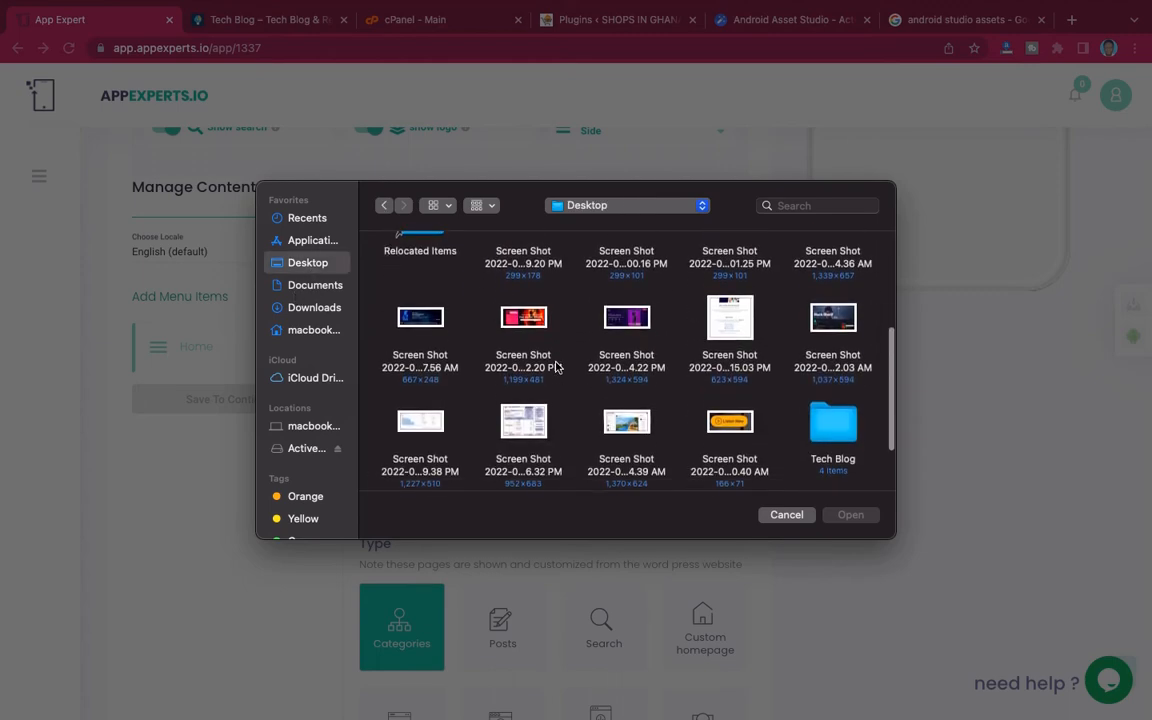
scroll(557, 367, down, 2)
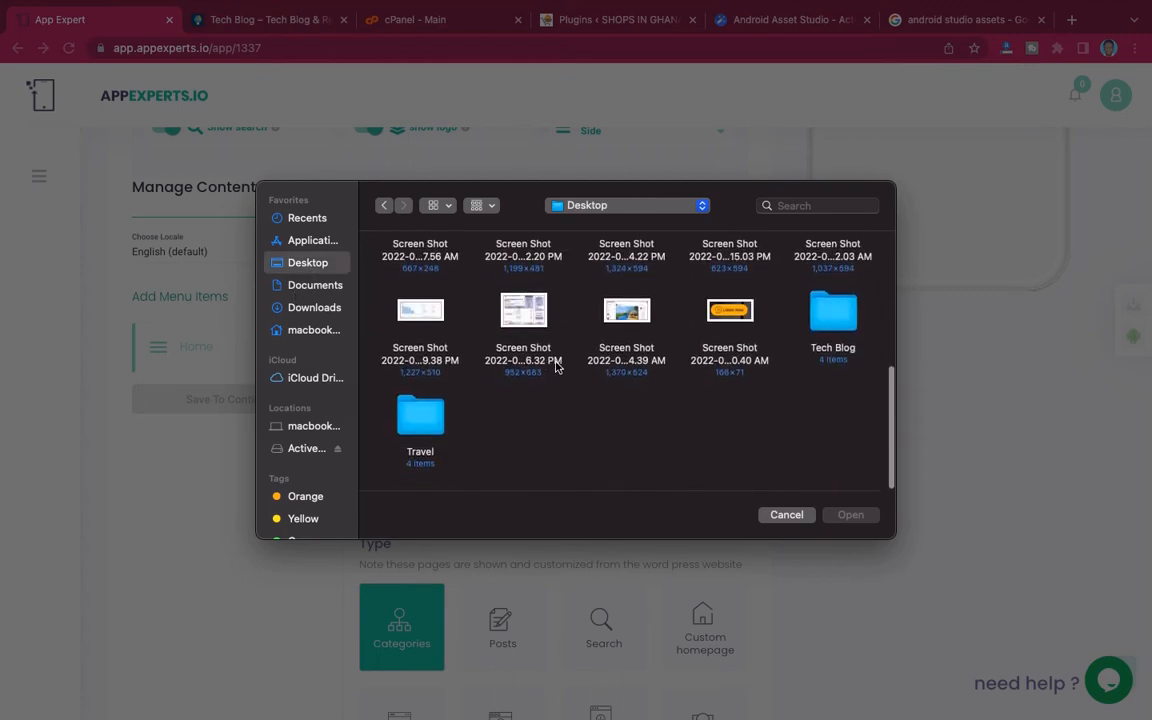
click(830, 316)
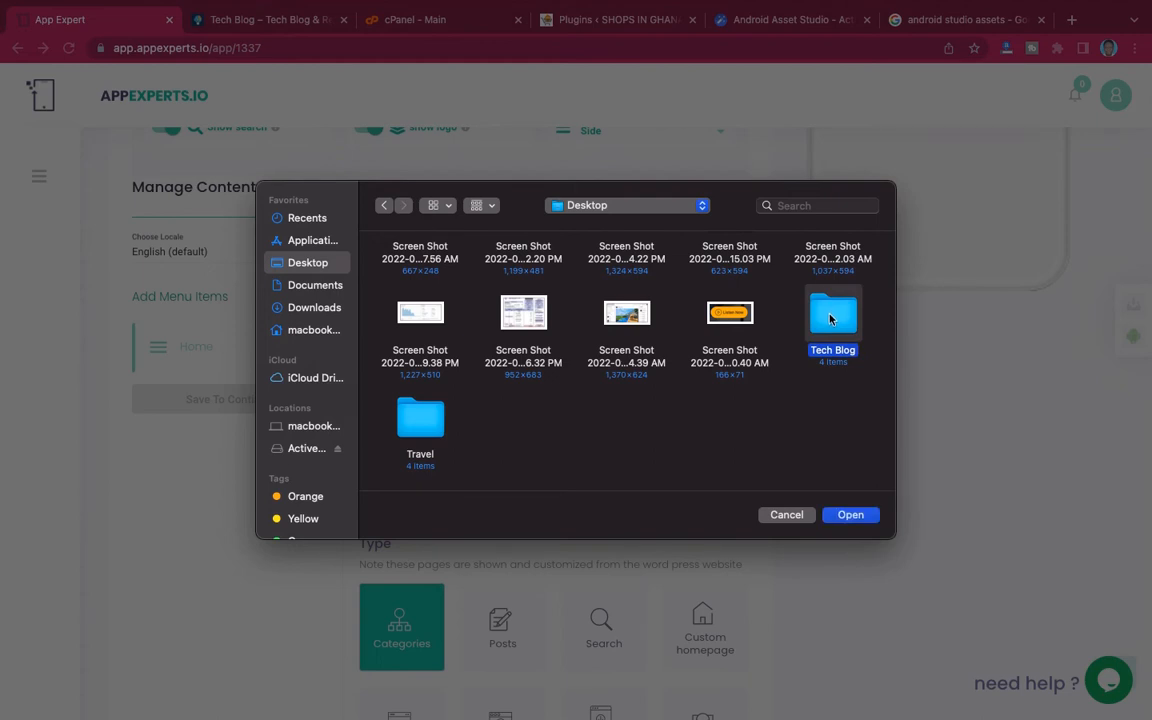
double_click(830, 316)
double_click(400, 282)
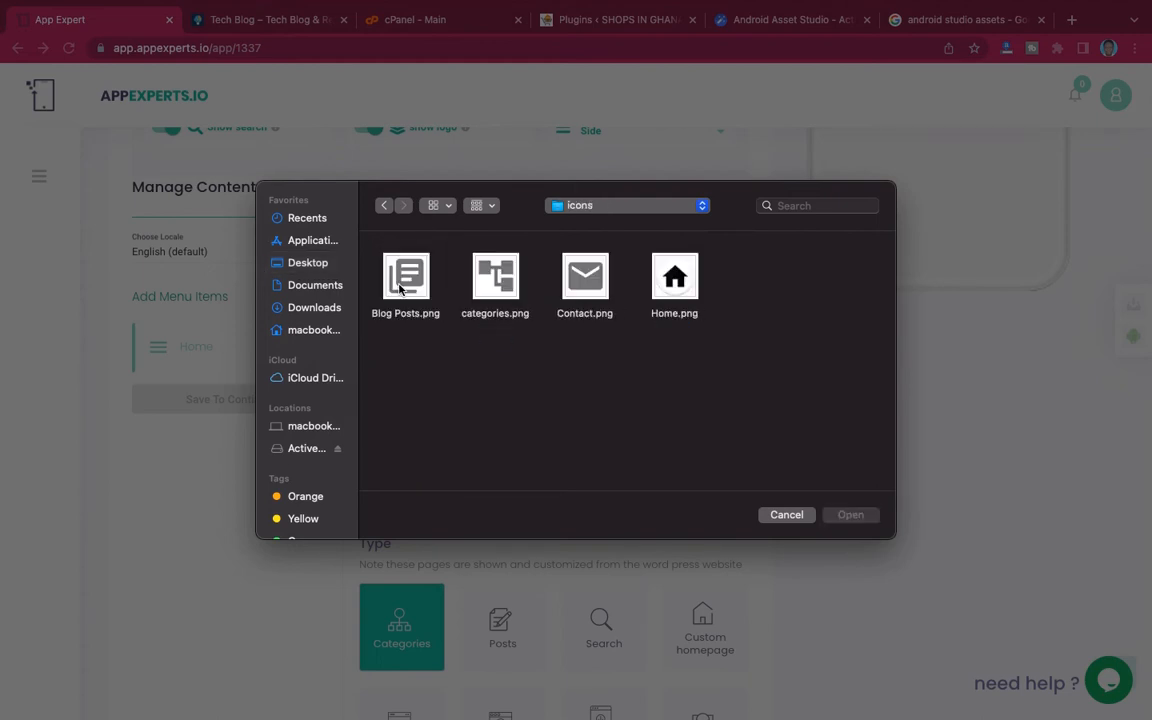
click(672, 276)
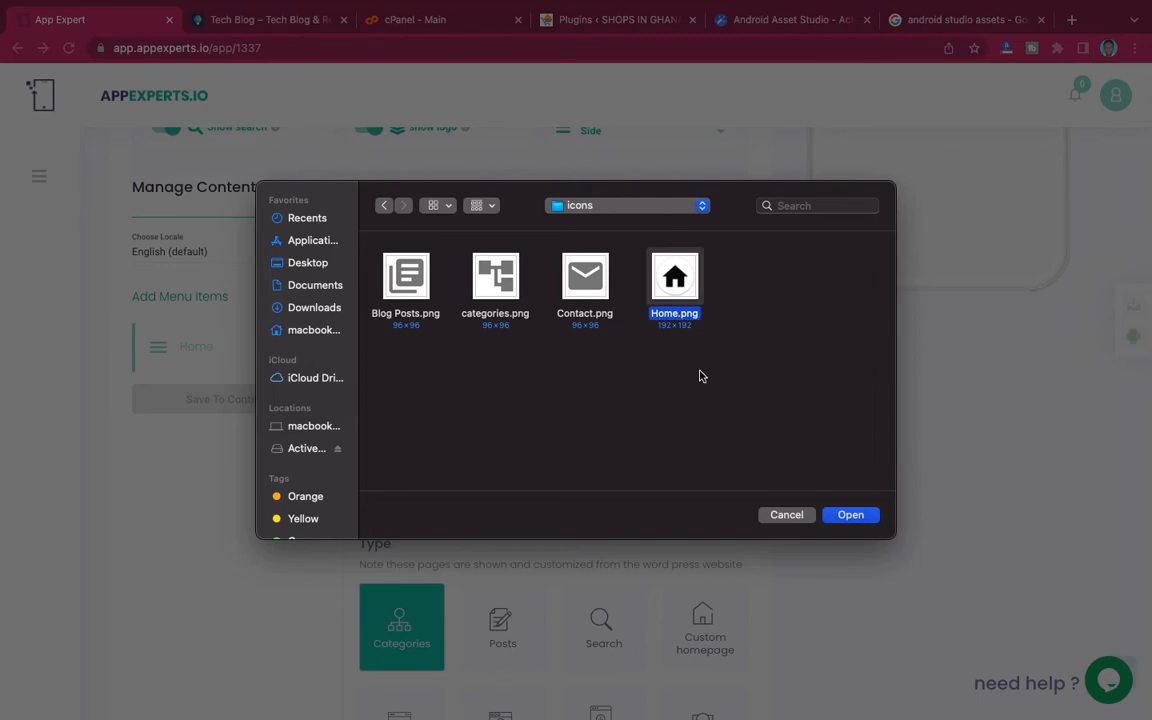
click(849, 516)
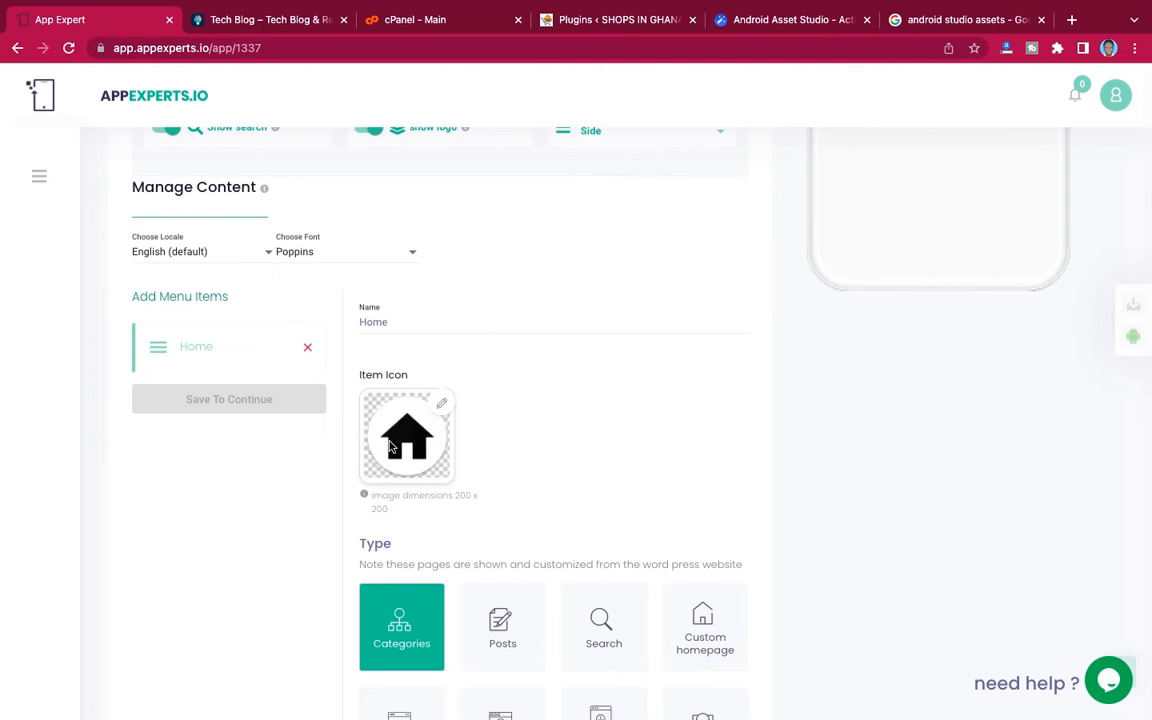
Set the Home item's type to WP Page, link it to the WordPress page Home, and save the item
scroll(684, 433, down, 5)
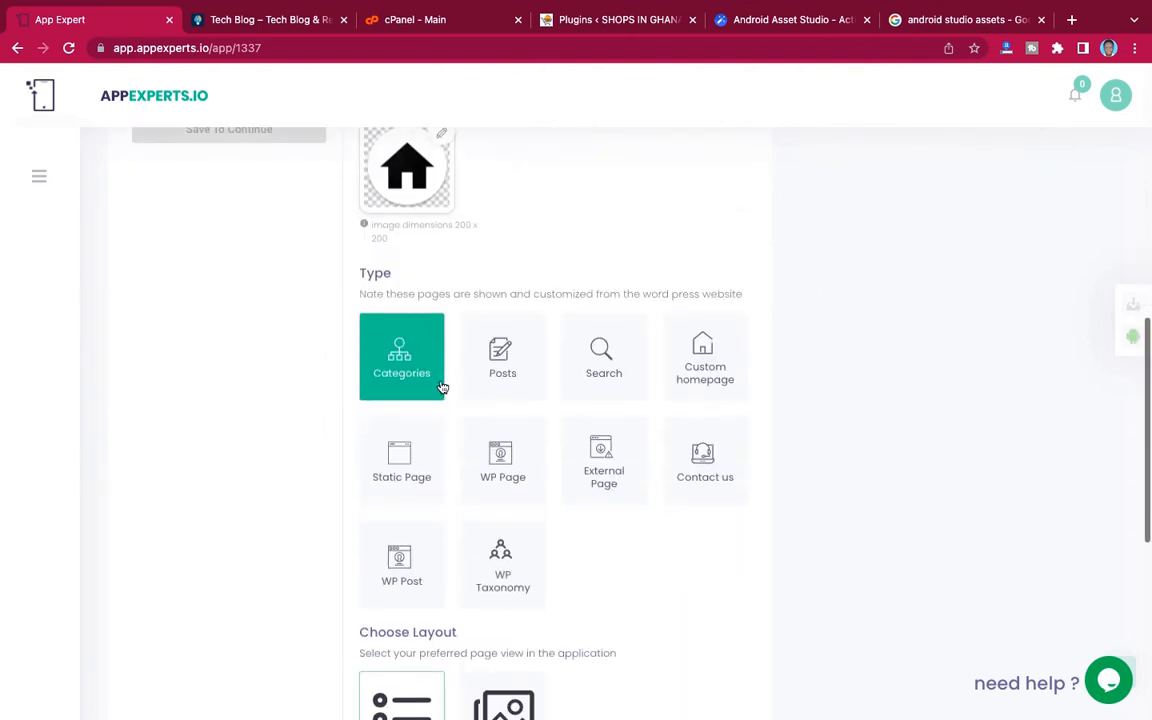
click(513, 468)
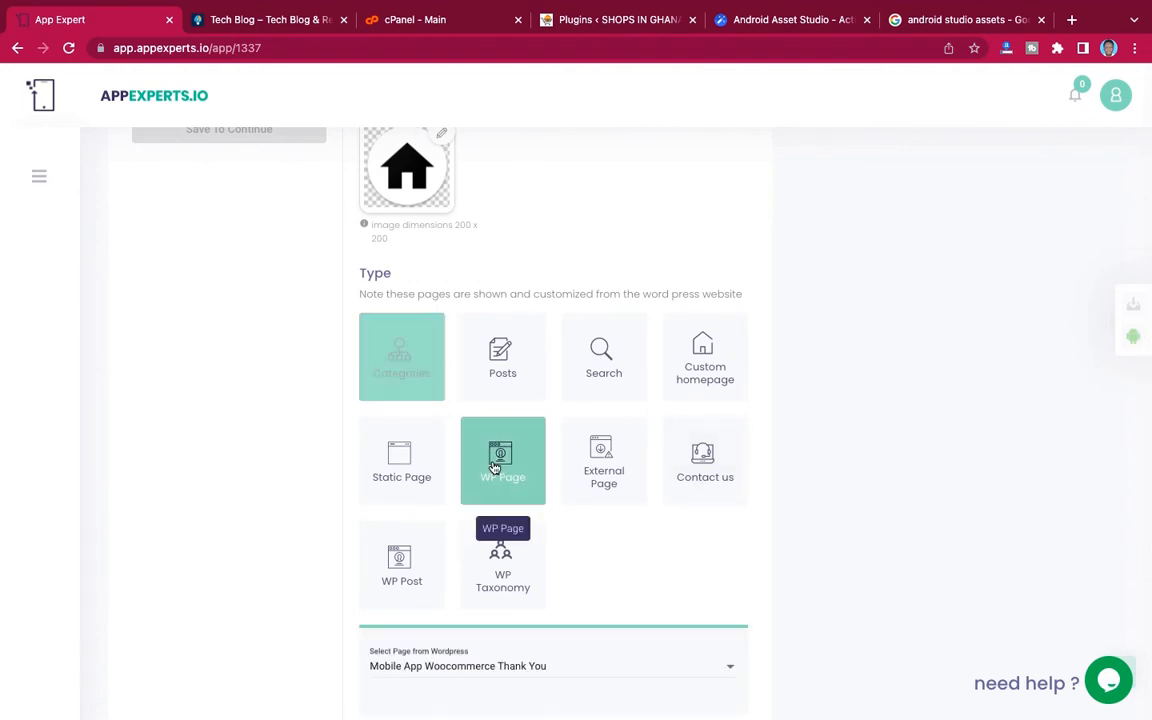
scroll(558, 489, down, 4)
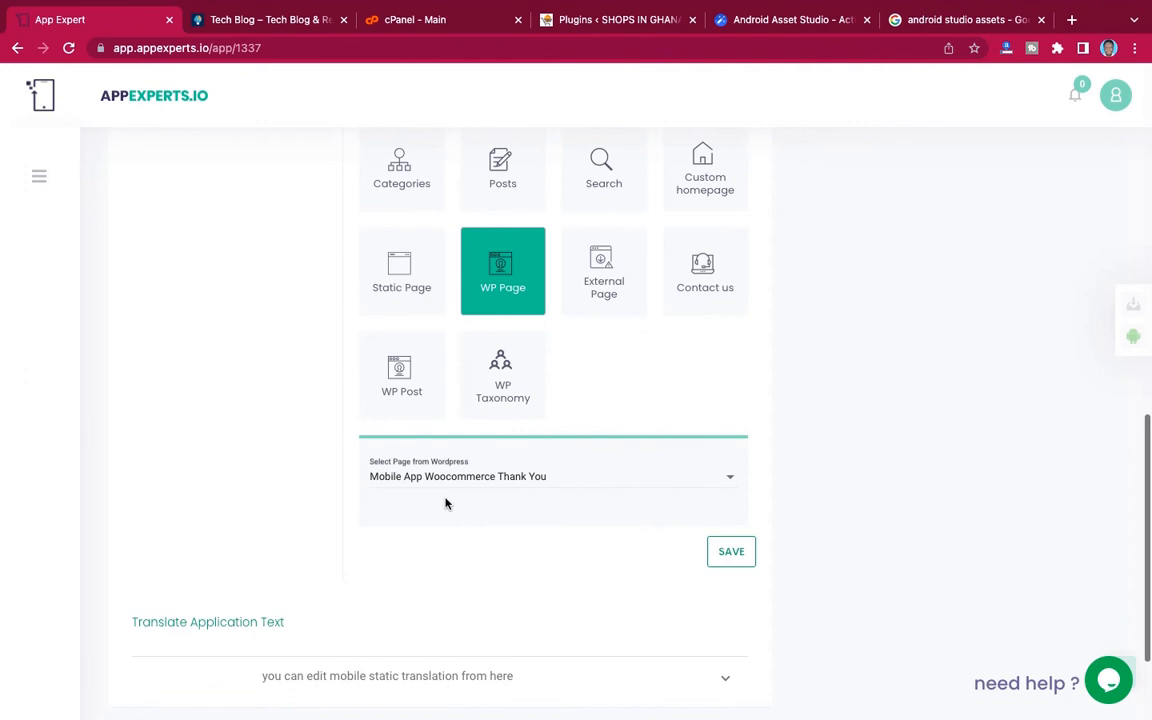
click(563, 481)
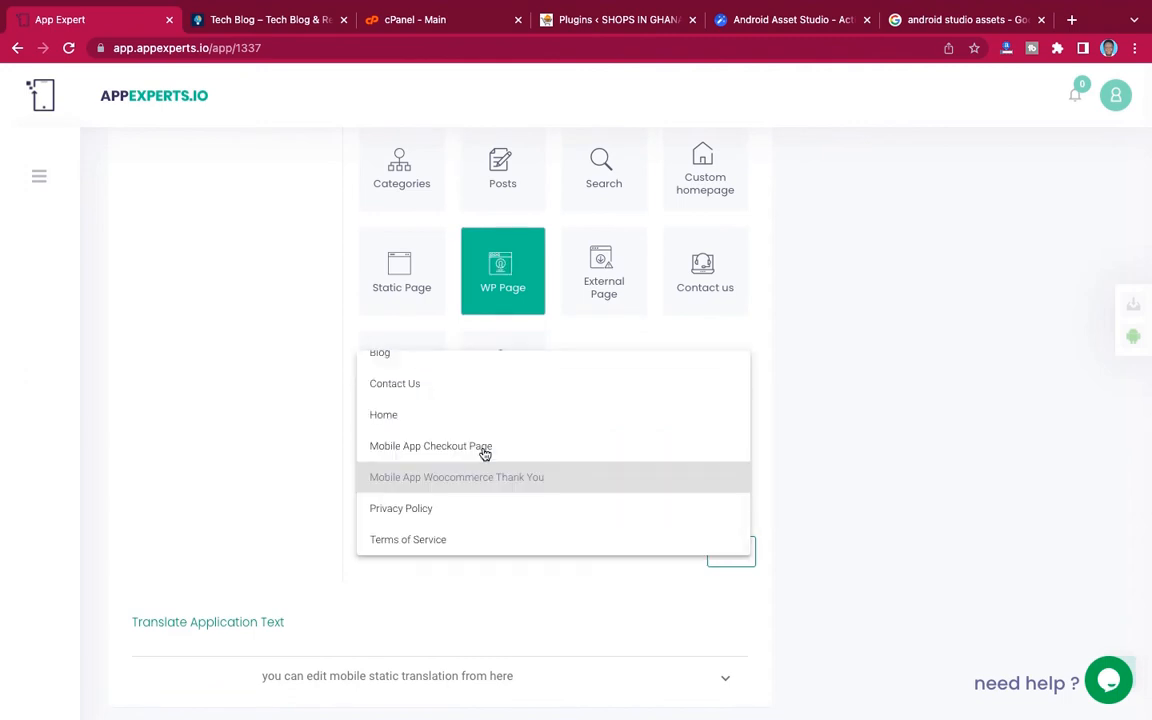
click(411, 415)
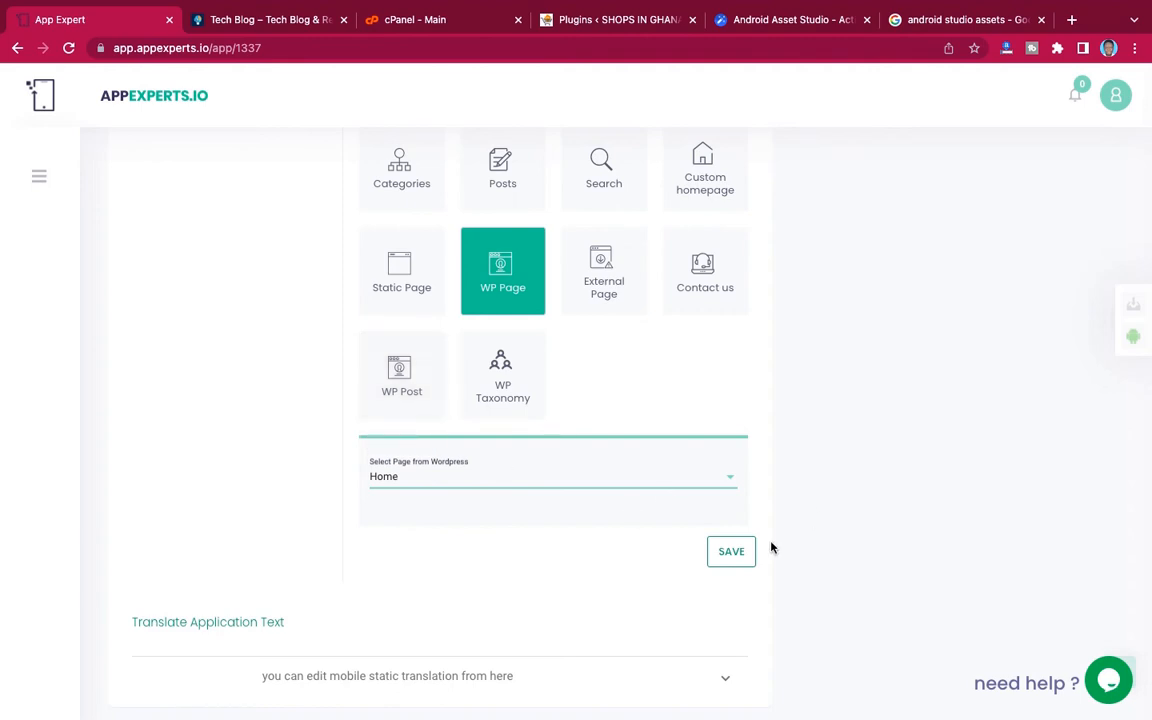
click(732, 553)
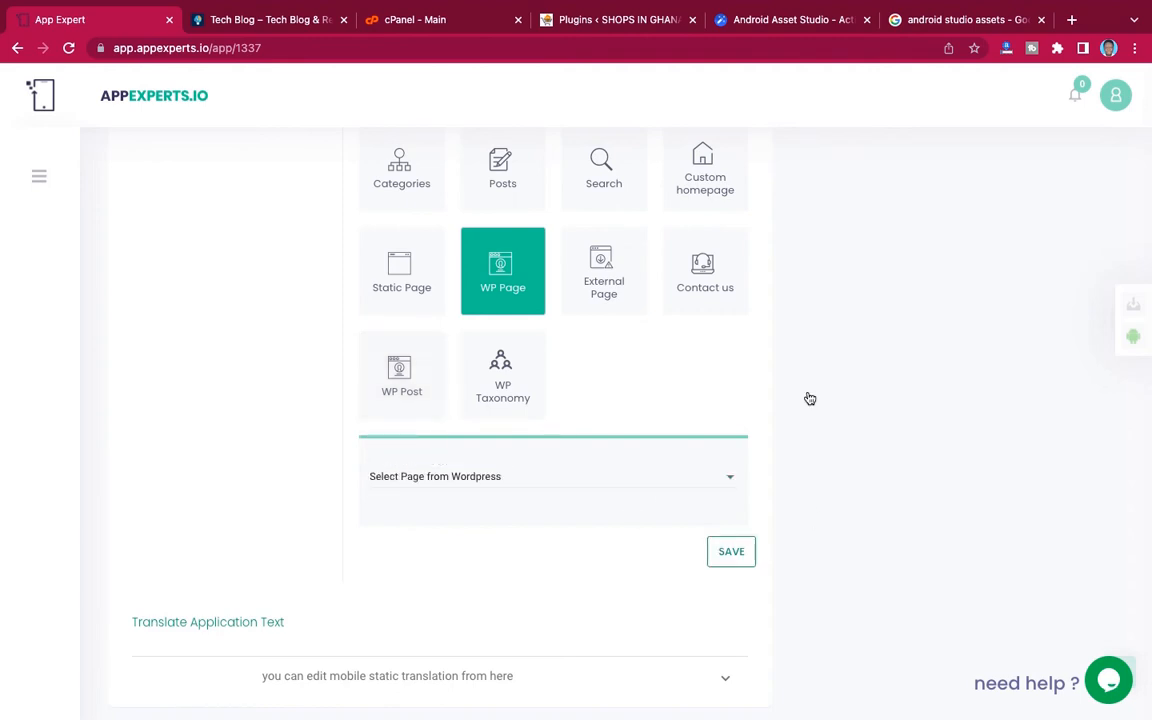
Add a second menu item below Home and name it Categories
scroll(810, 399, up, 5)
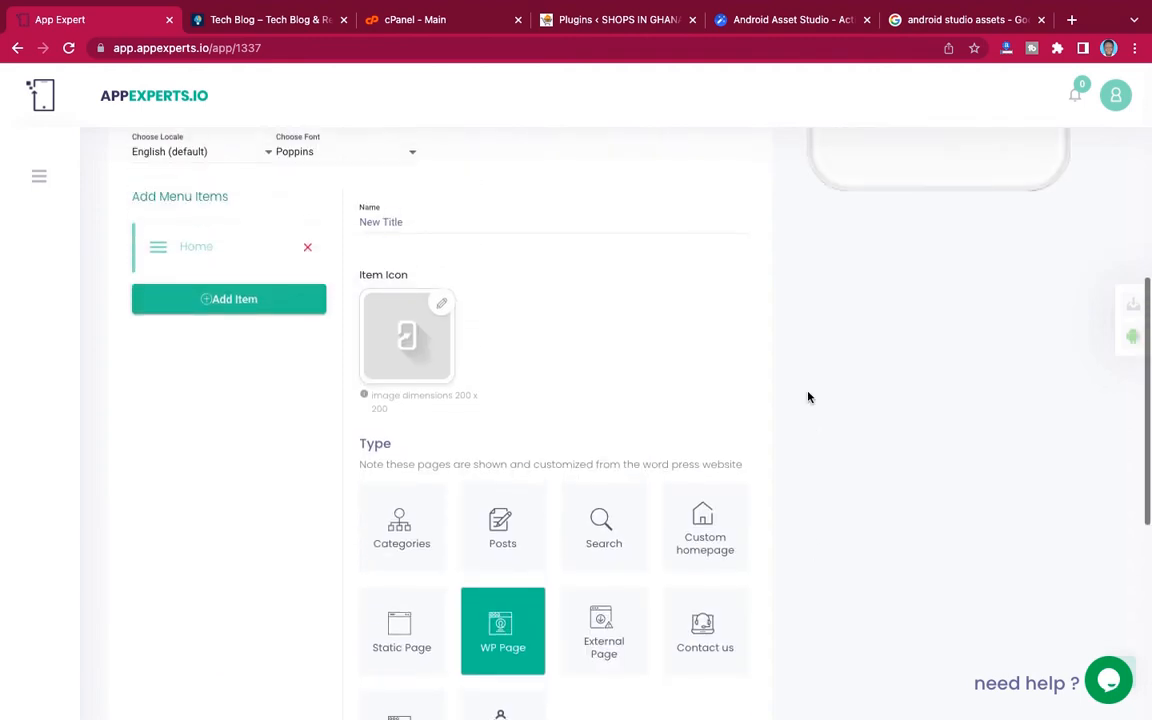
click(228, 306)
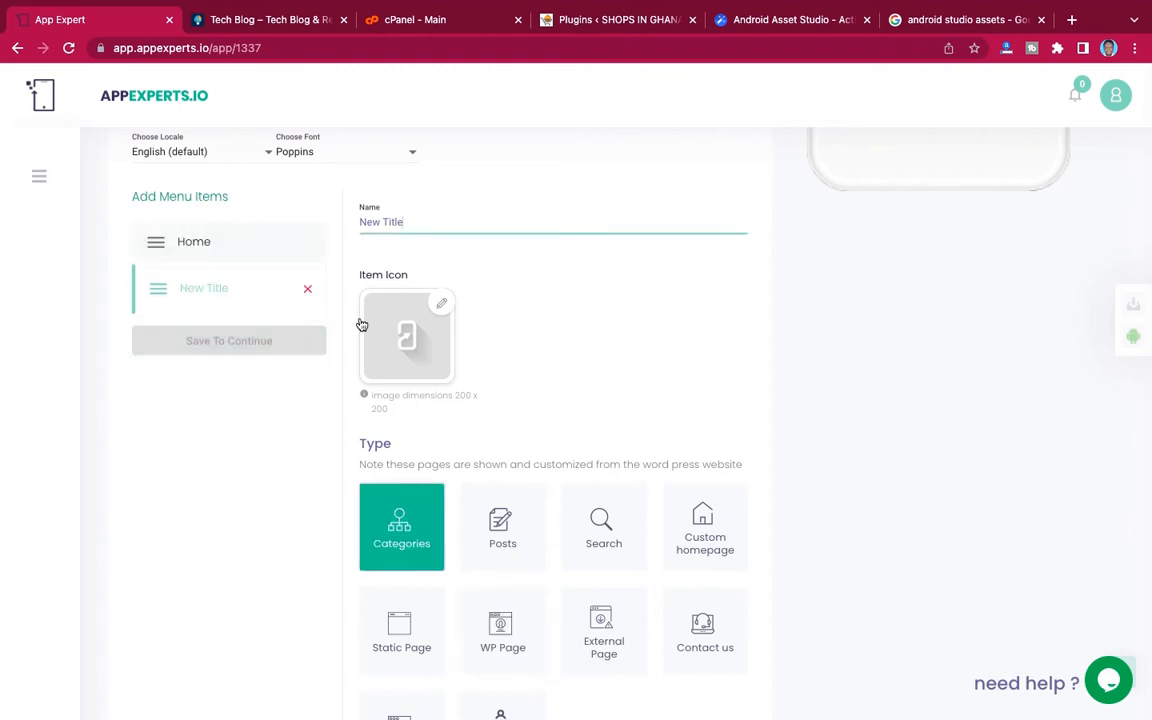
drag(409, 224, 355, 221)
text(Categories)
Upload categories.png from the icons folder as the Categories item's icon
click(444, 307)
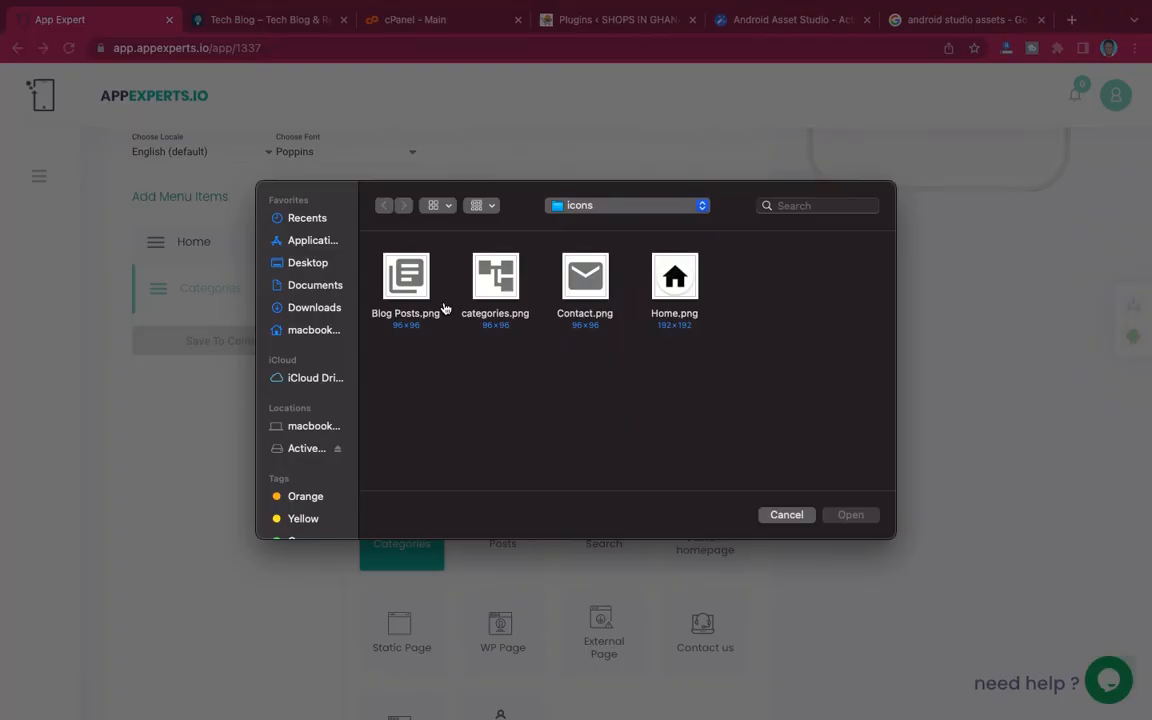
click(495, 278)
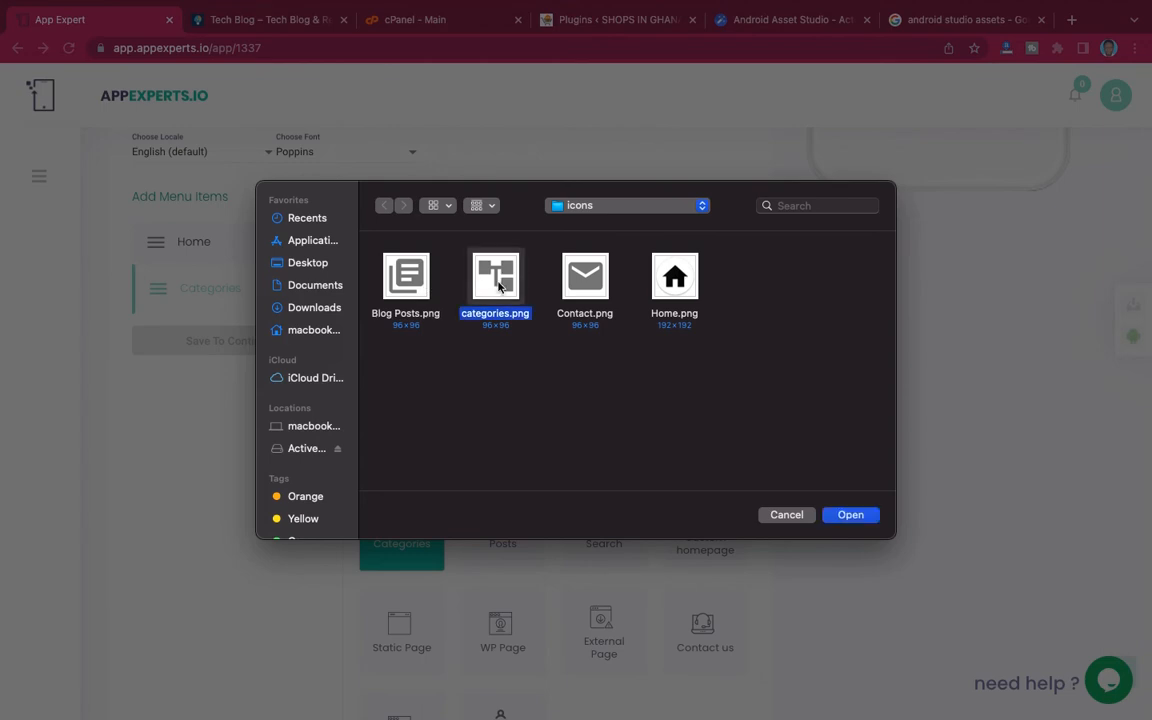
click(851, 517)
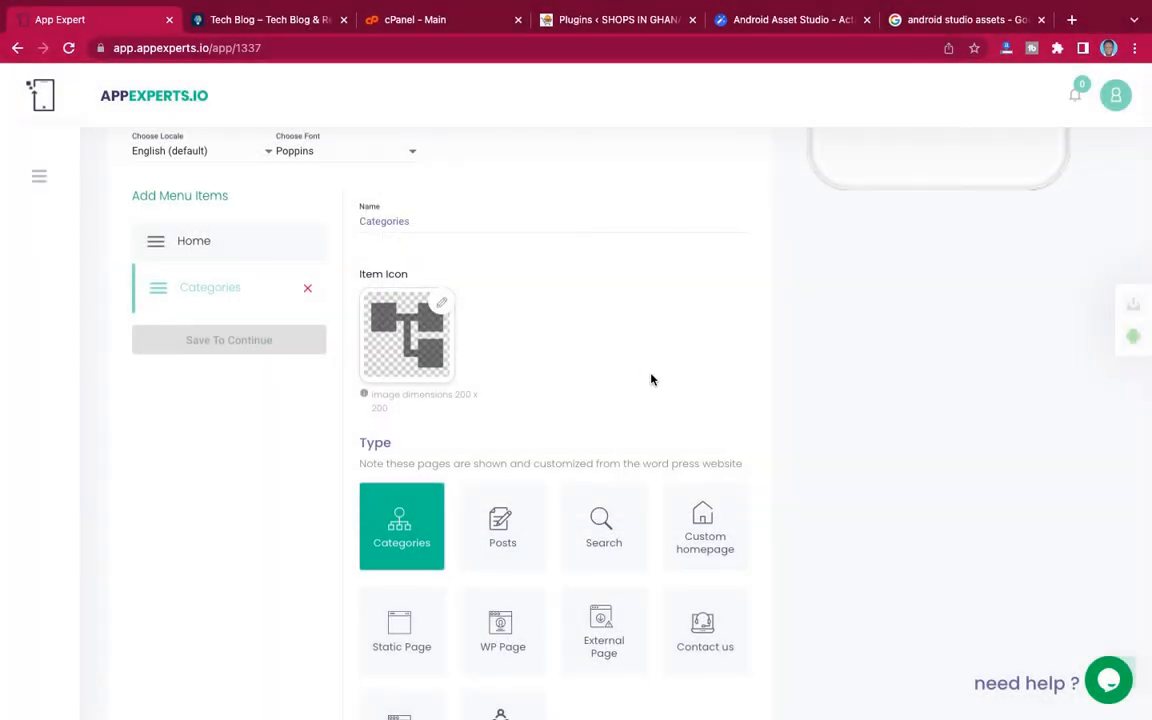
Save the Categories item with the Categories type, the list layout and the Categories taxonomy type
scroll(651, 379, down, 3)
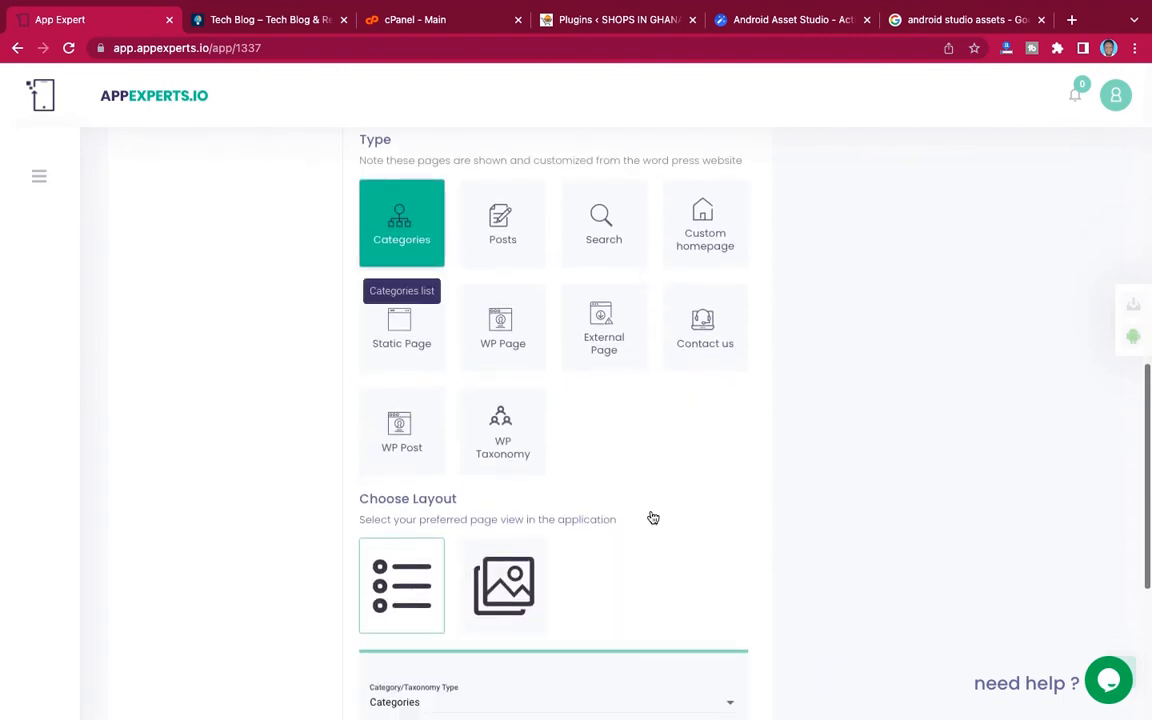
scroll(650, 517, down, 2)
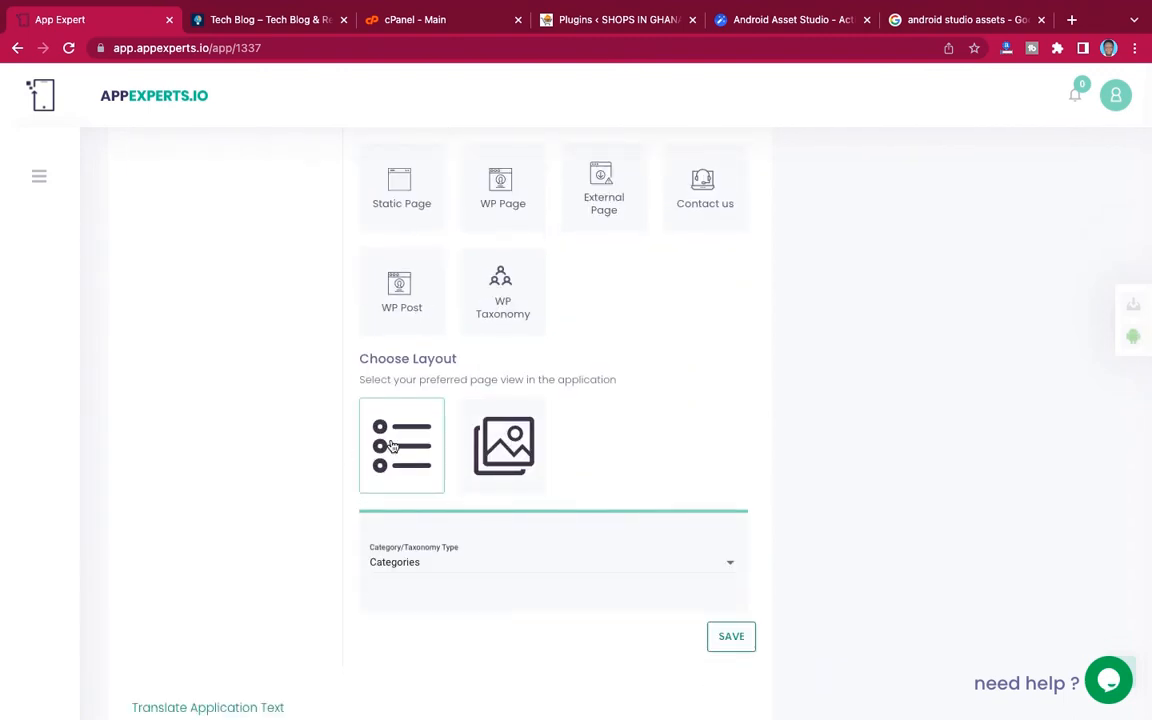
scroll(572, 452, down, 1)
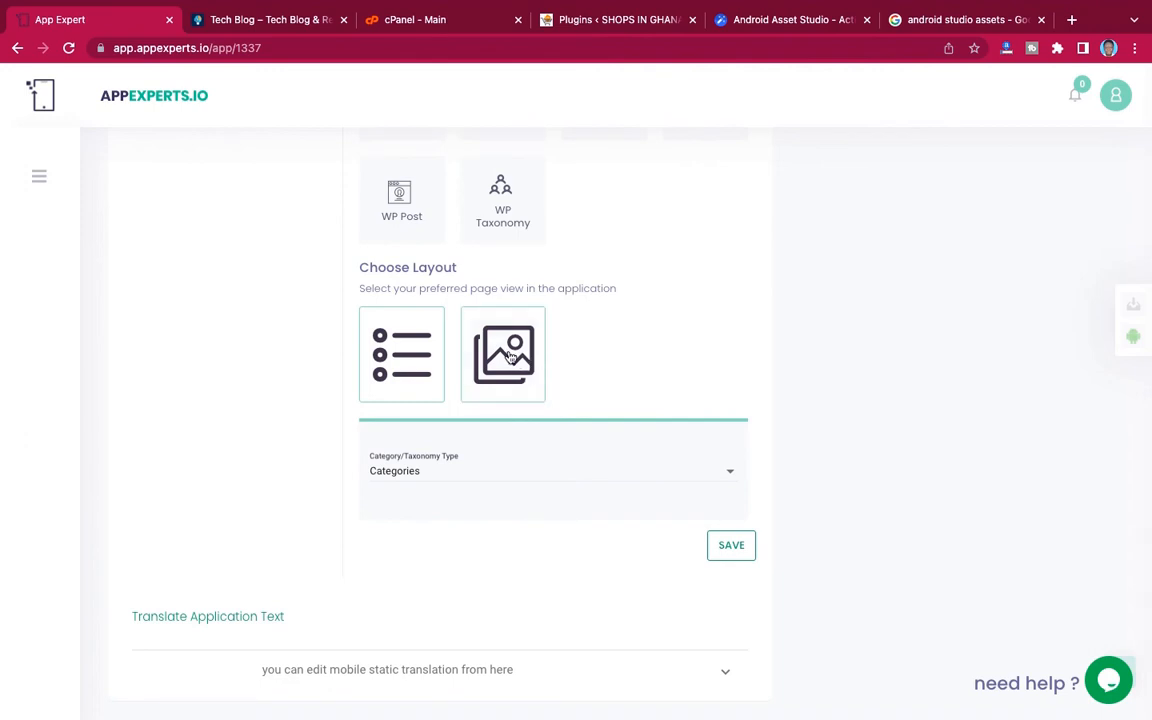
click(739, 547)
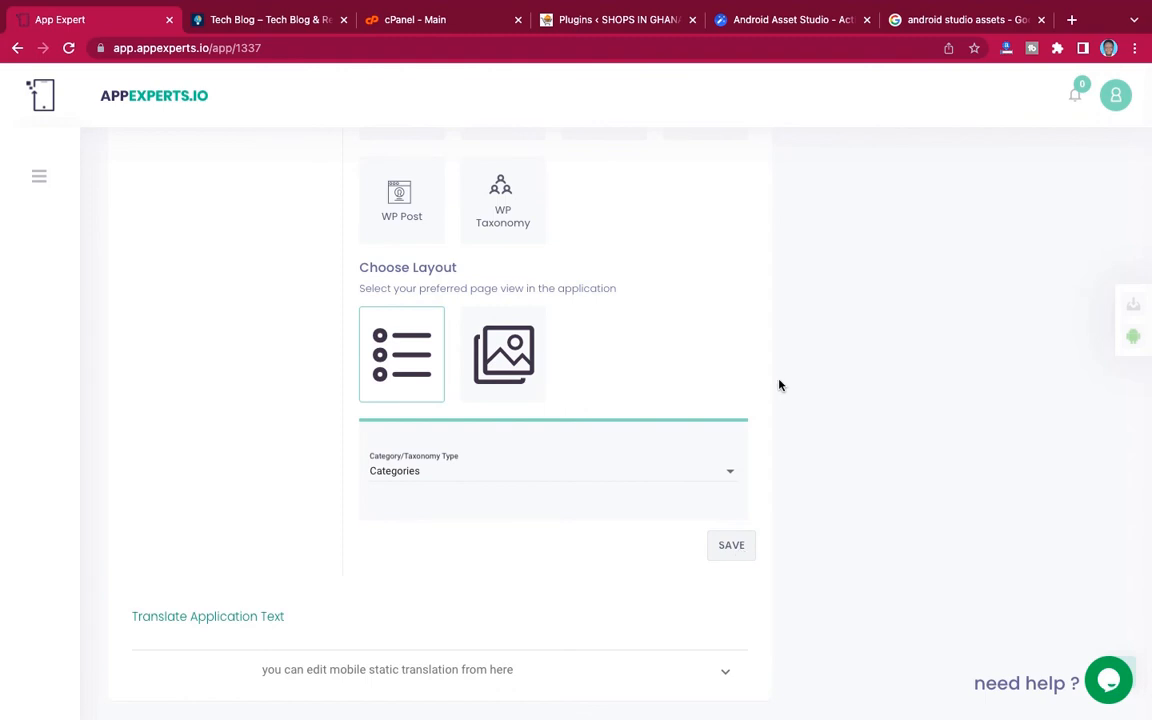
Add a third menu item below Categories and name it Blog
scroll(780, 385, up, 5)
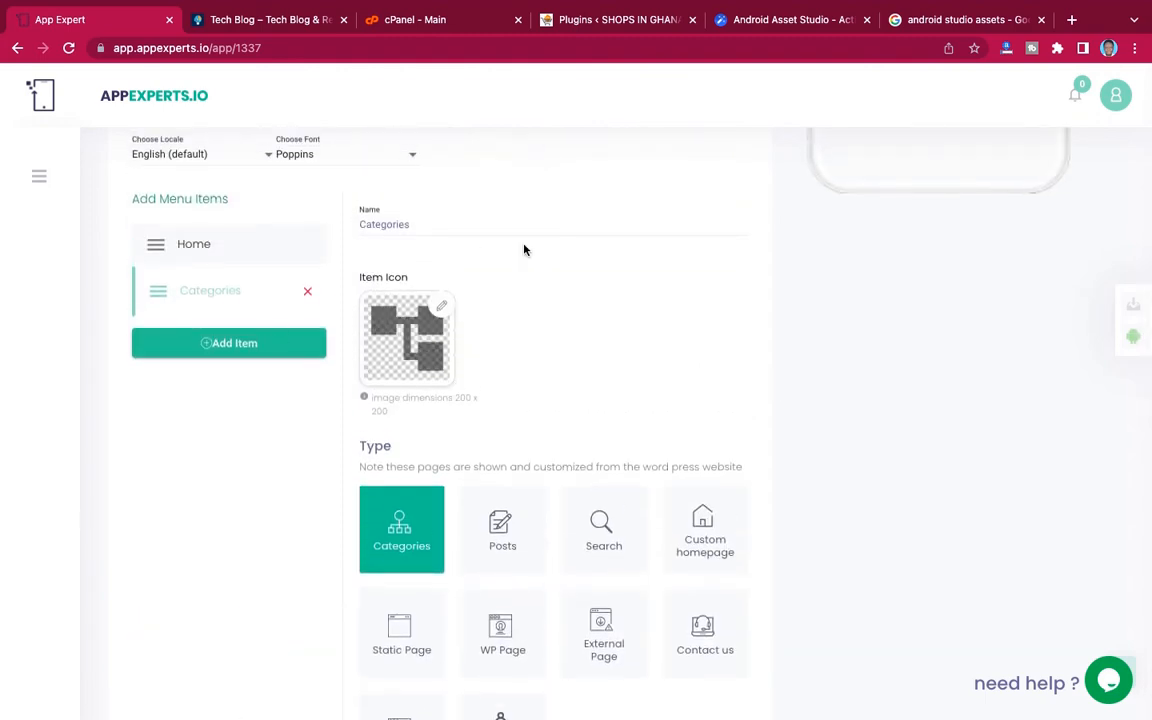
click(256, 345)
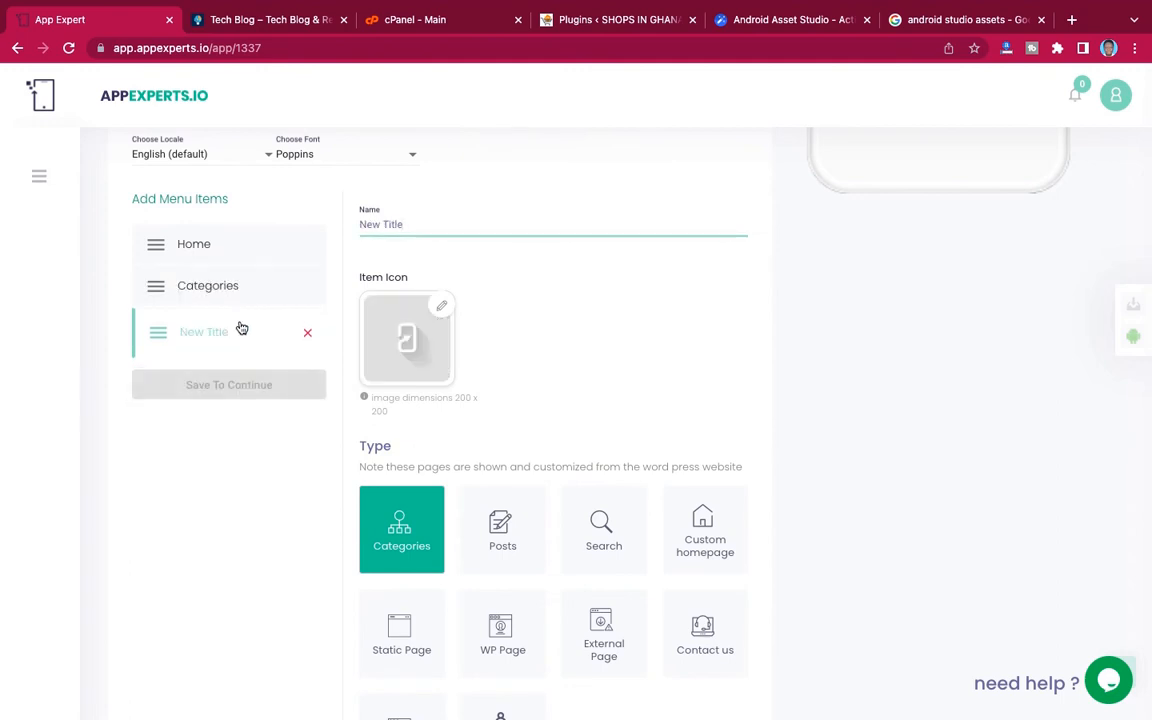
drag(410, 223, 348, 222)
text(All Post)
drag(396, 226, 329, 227)
click(400, 227)
drag(404, 226, 357, 226)
text(Blog)
Upload Blog Posts.png from the icons folder as the Blog item's icon
click(441, 308)
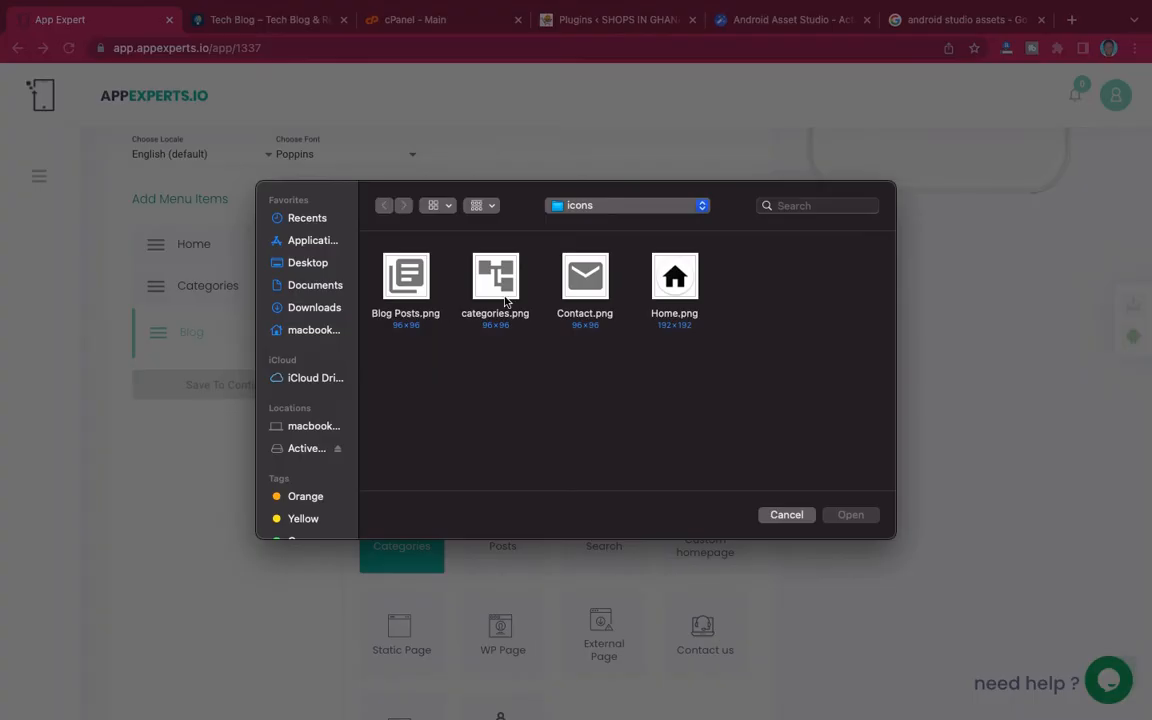
click(405, 278)
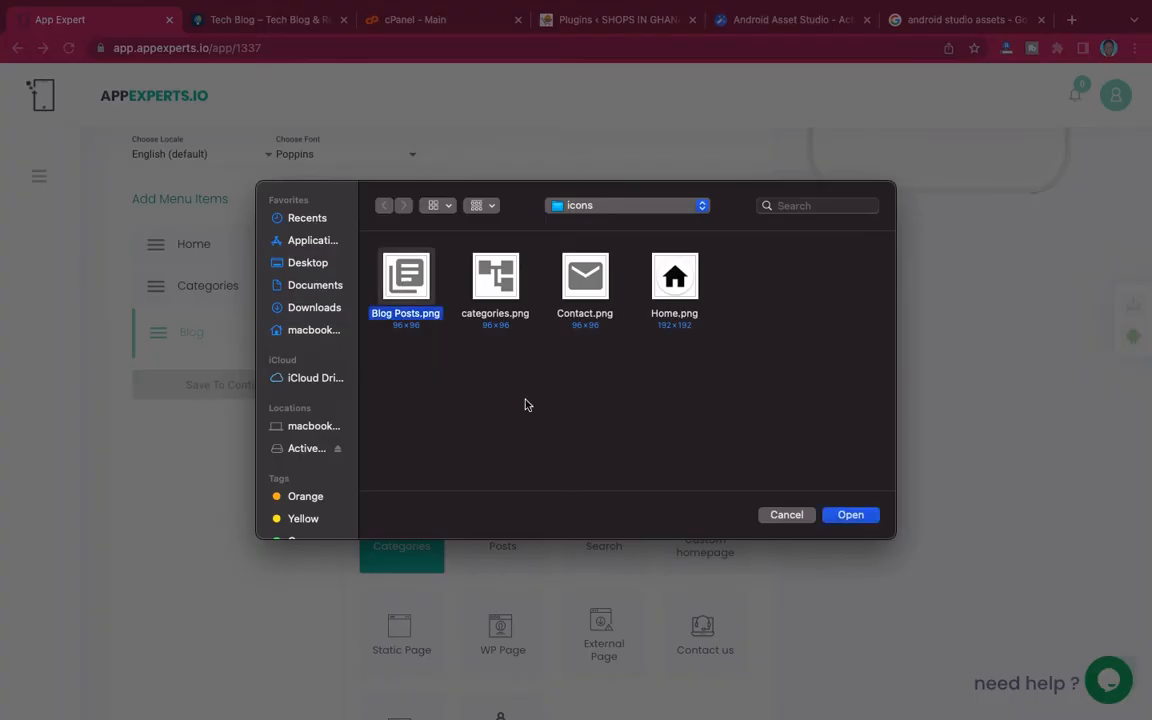
click(849, 516)
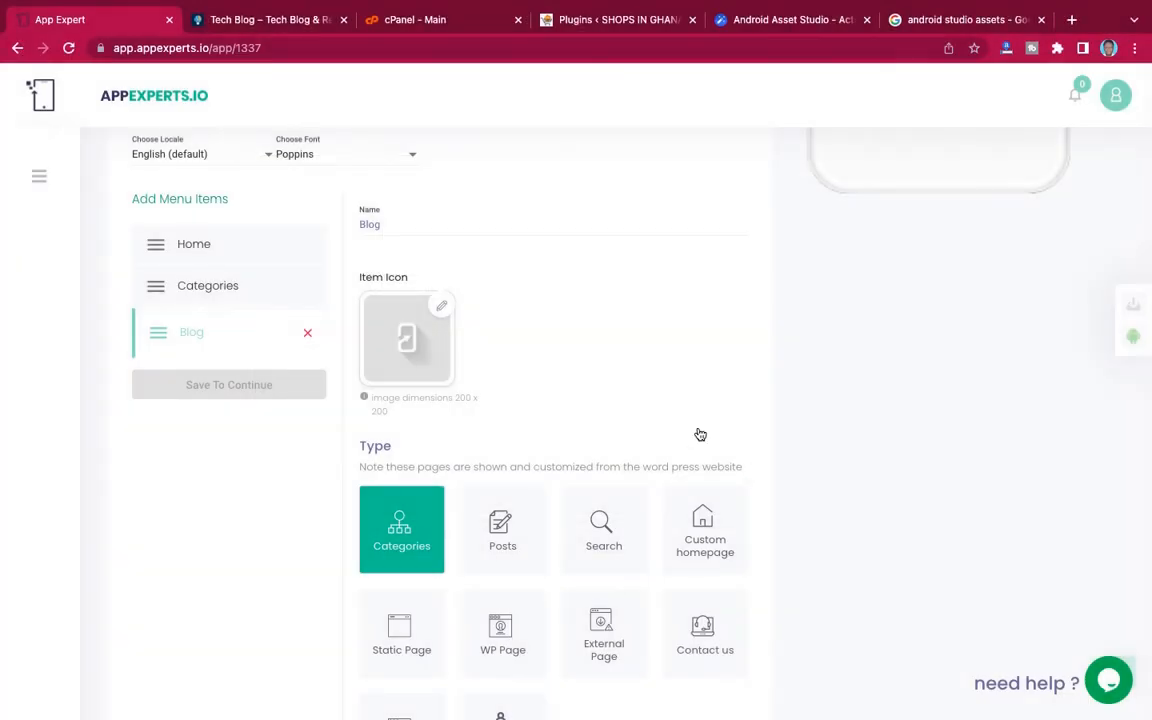
Set the Blog item's type to Posts with the grid layout, and save the item
scroll(815, 448, down, 1)
scroll(815, 448, down, 4)
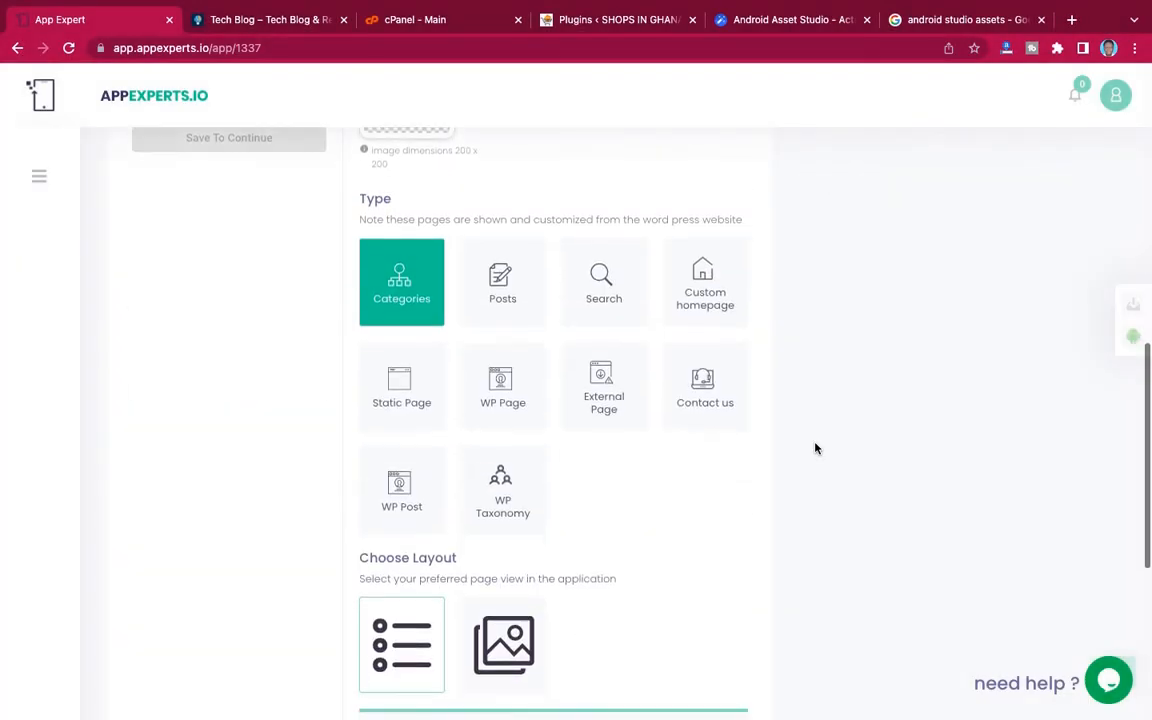
click(504, 266)
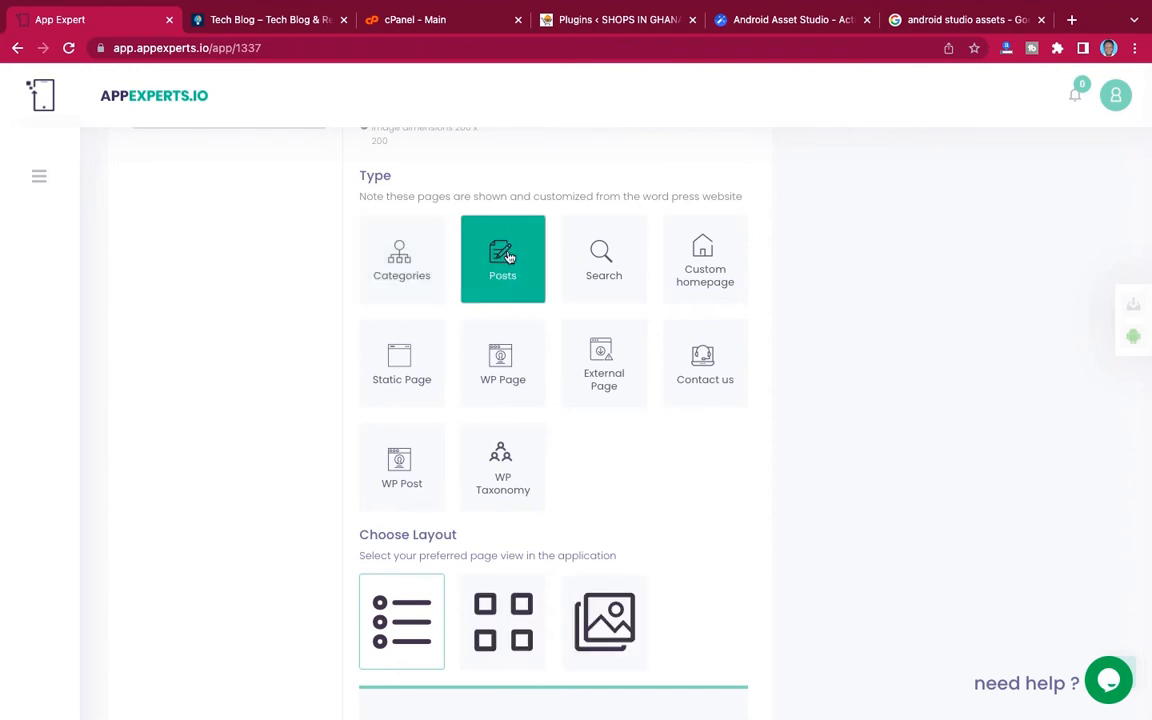
scroll(764, 489, down, 4)
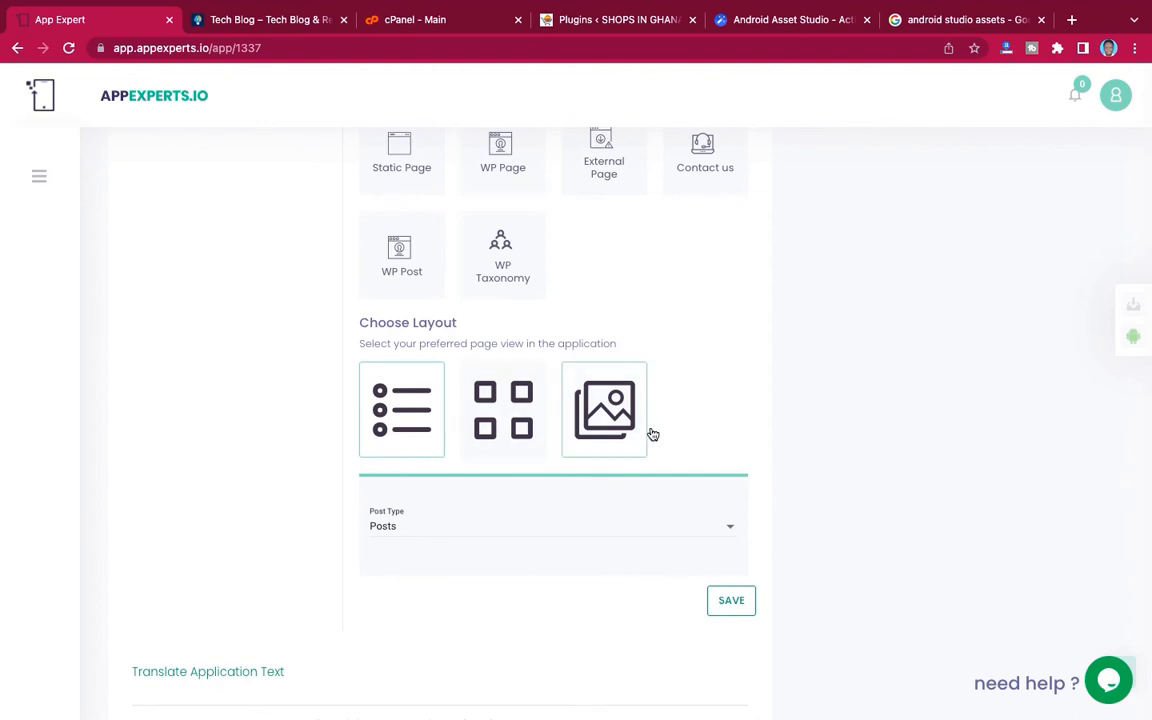
click(501, 411)
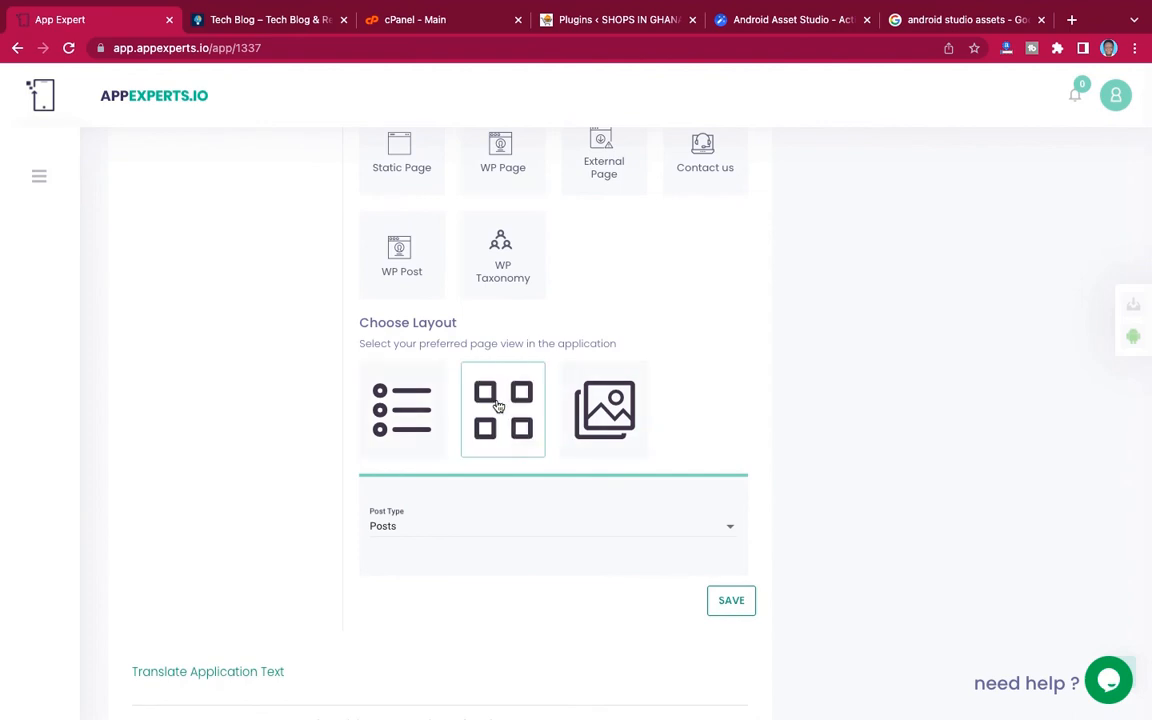
scroll(854, 437, down, 2)
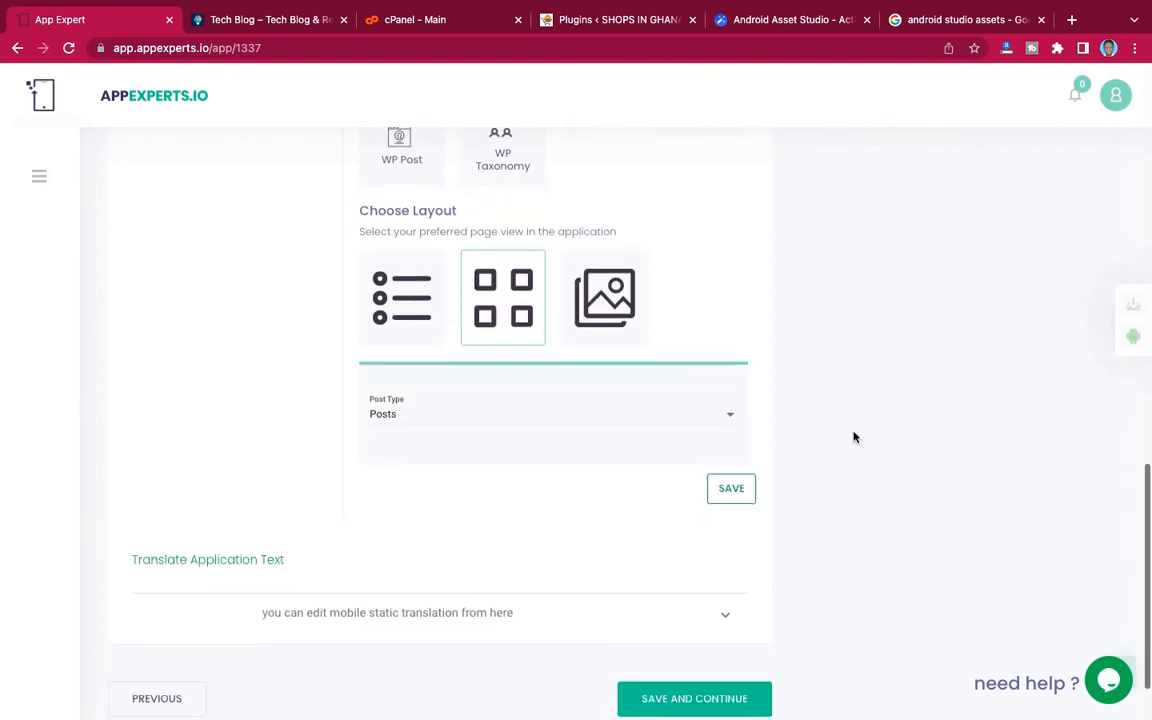
click(740, 493)
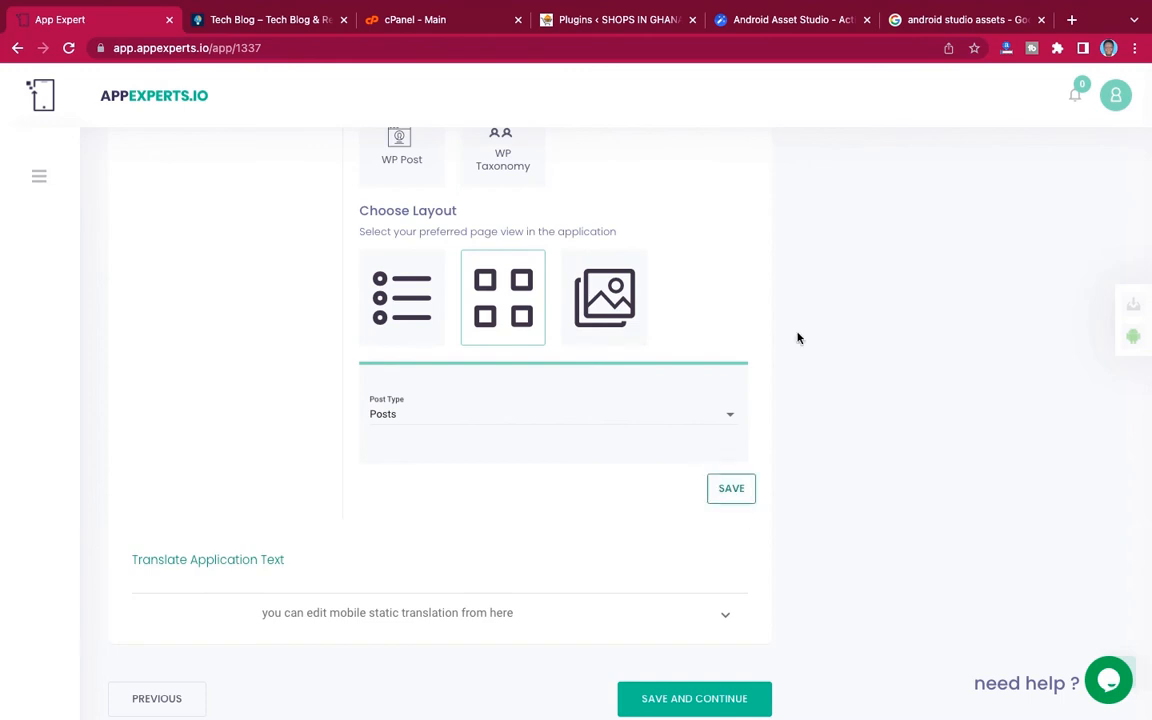
Add a fourth menu item below Blog and name it Contact
scroll(797, 338, up, 10)
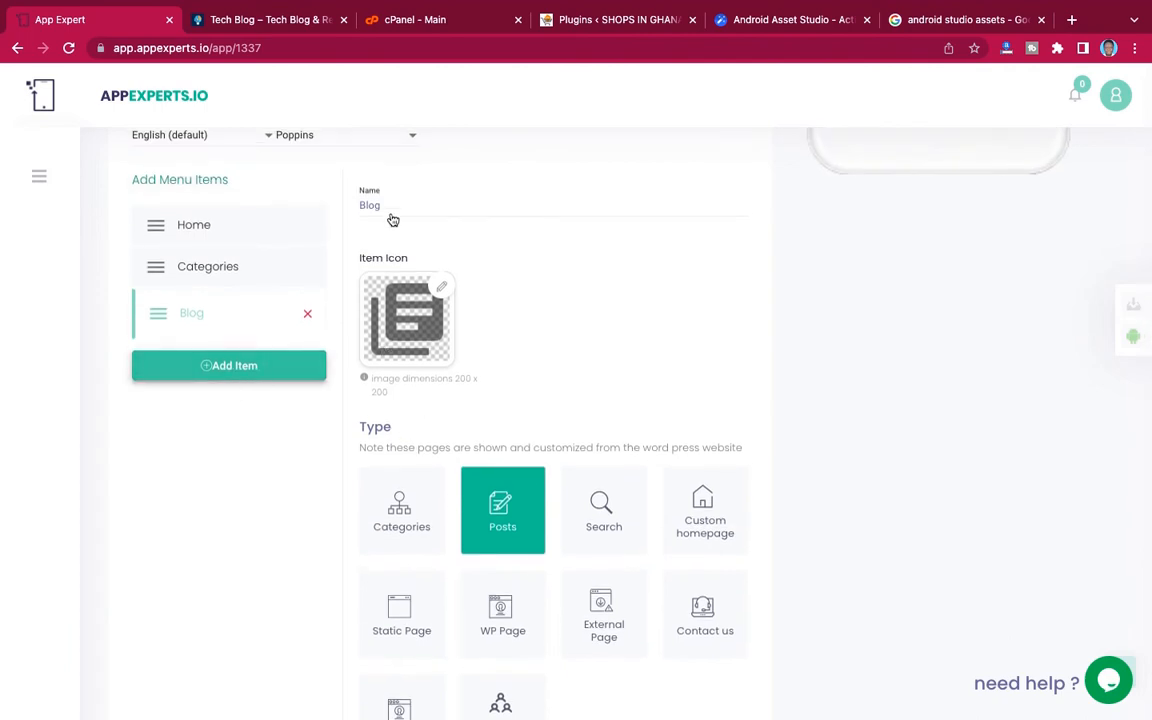
drag(404, 207, 345, 204)
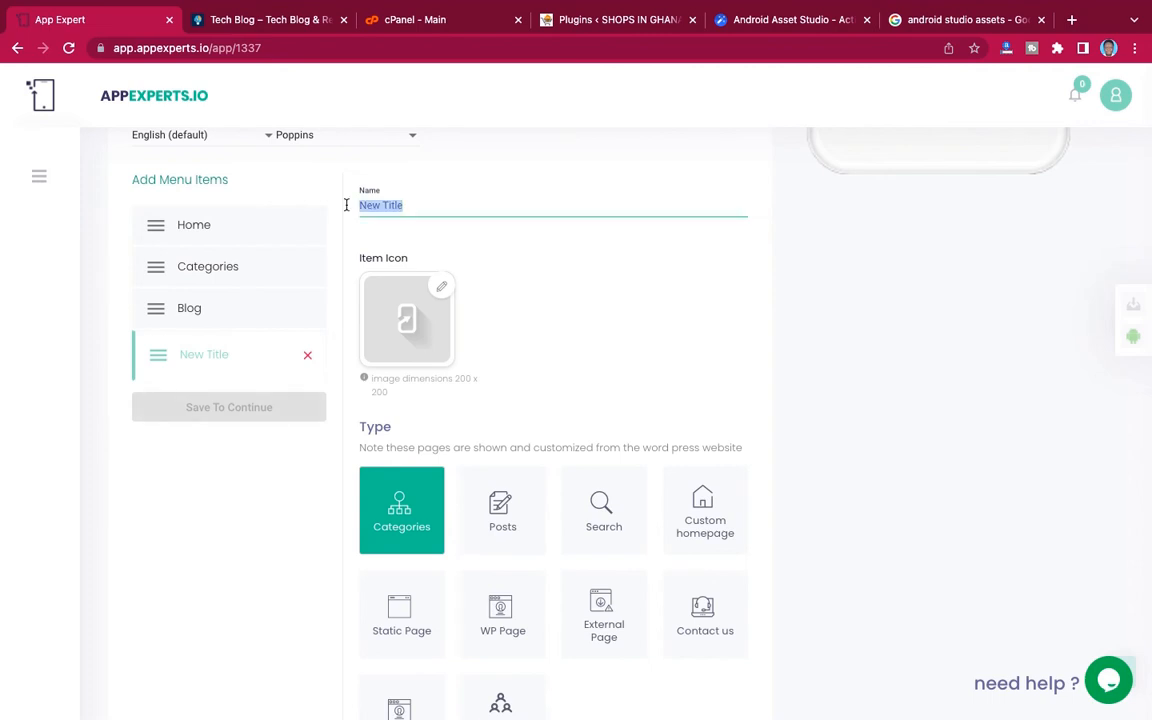
text(Contact)
Upload Contact.png from the icons folder as the Contact item's icon
scroll(546, 272, down, 2)
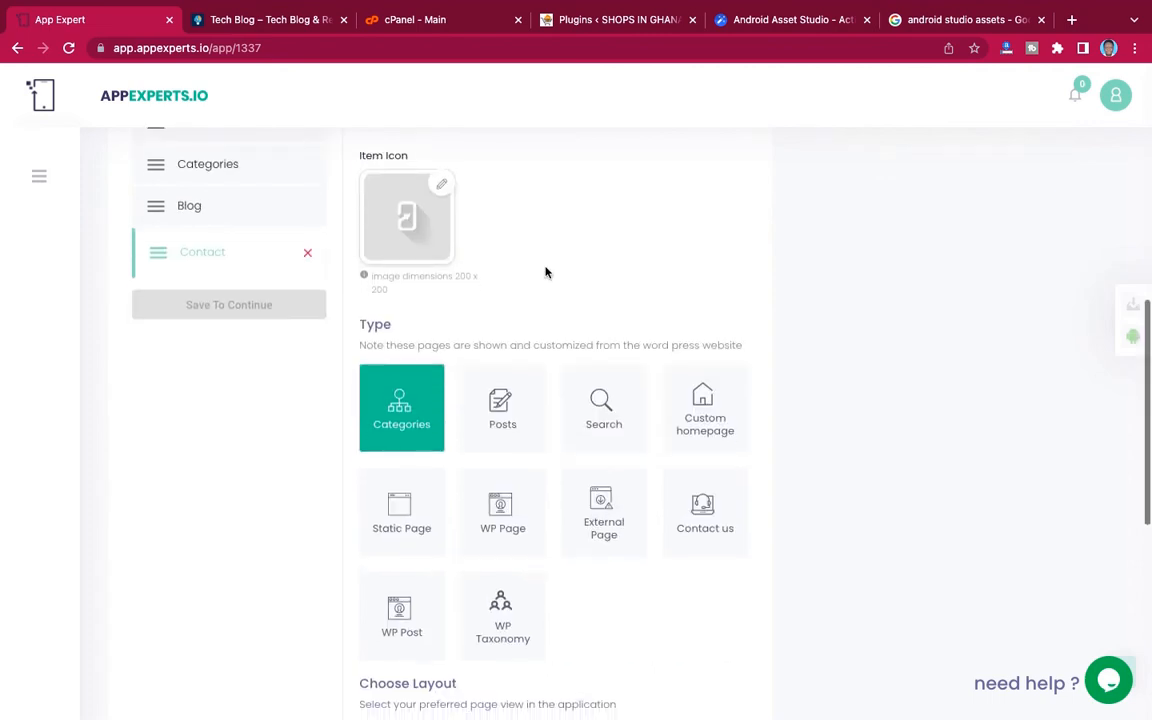
click(445, 188)
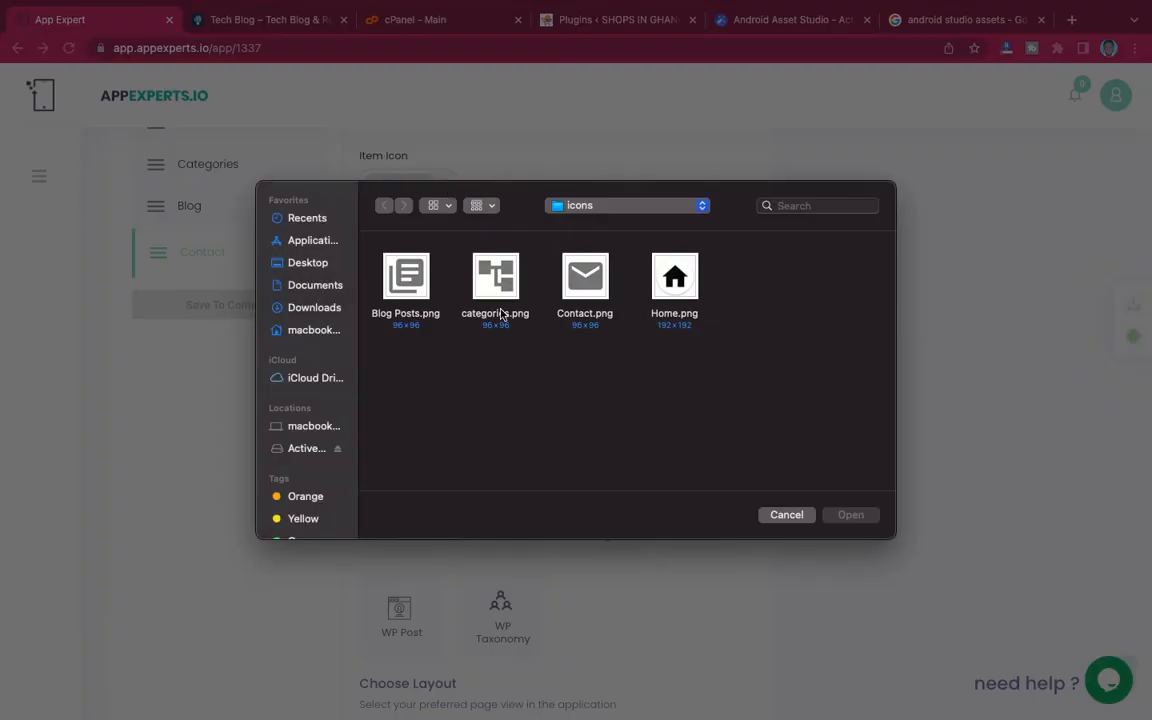
click(587, 280)
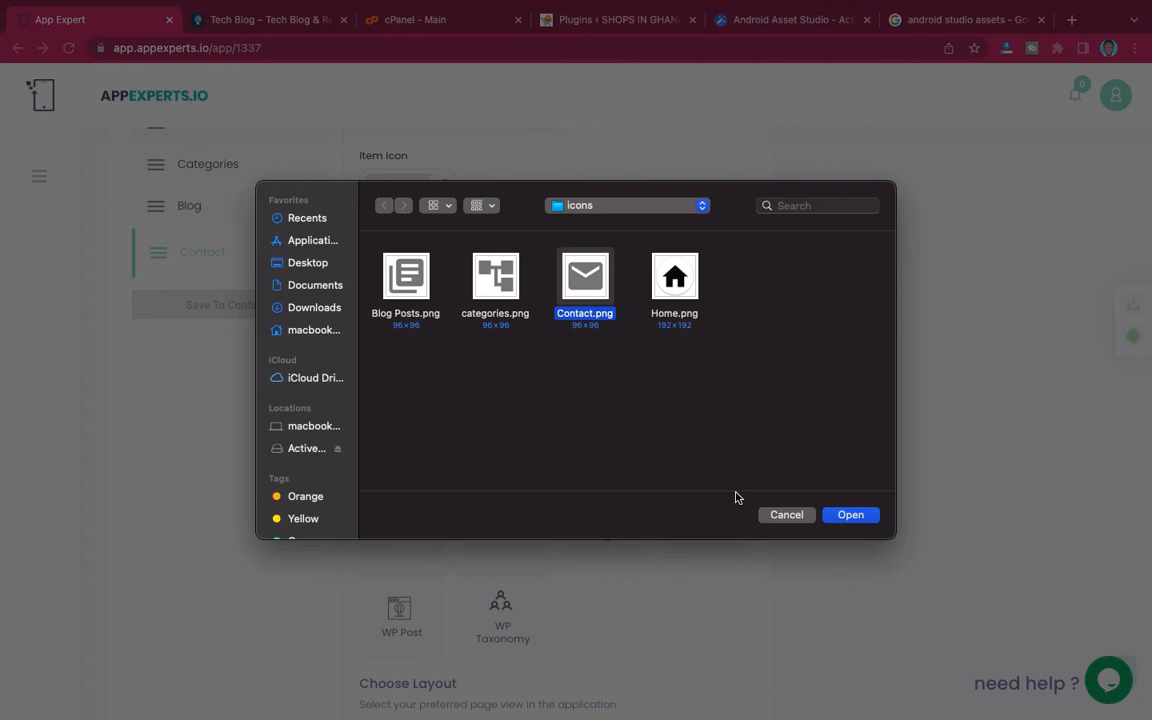
click(852, 515)
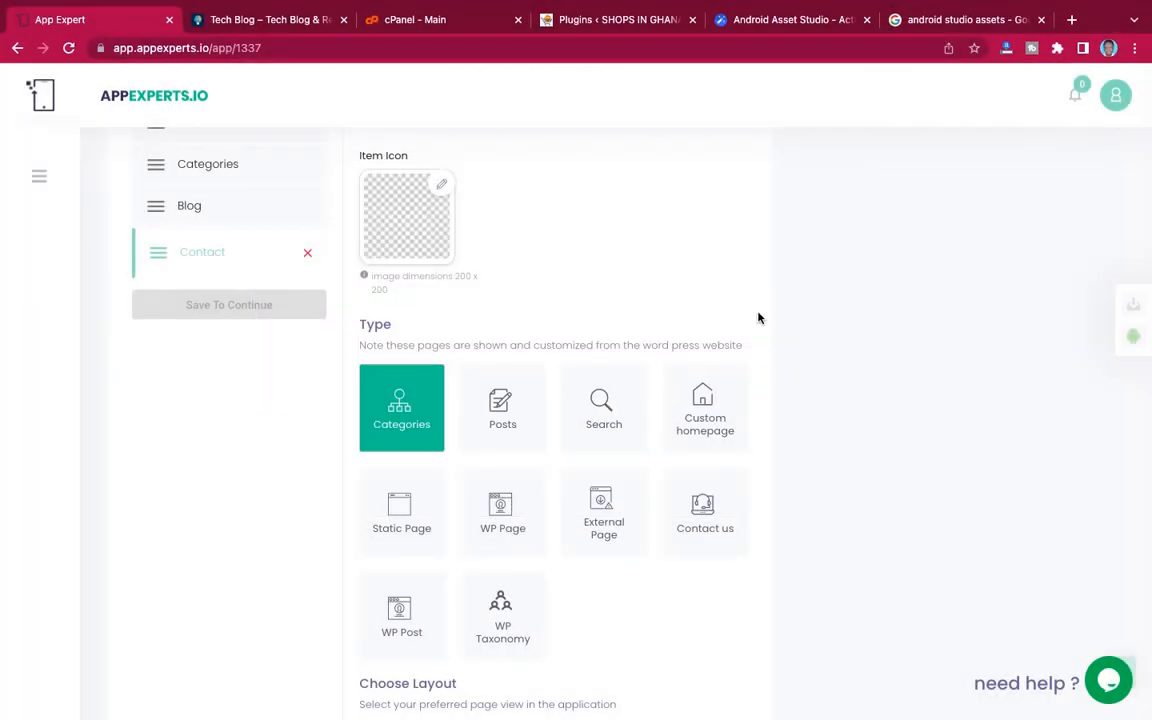
Set the Contact item's type to Contact us
scroll(802, 367, down, 4)
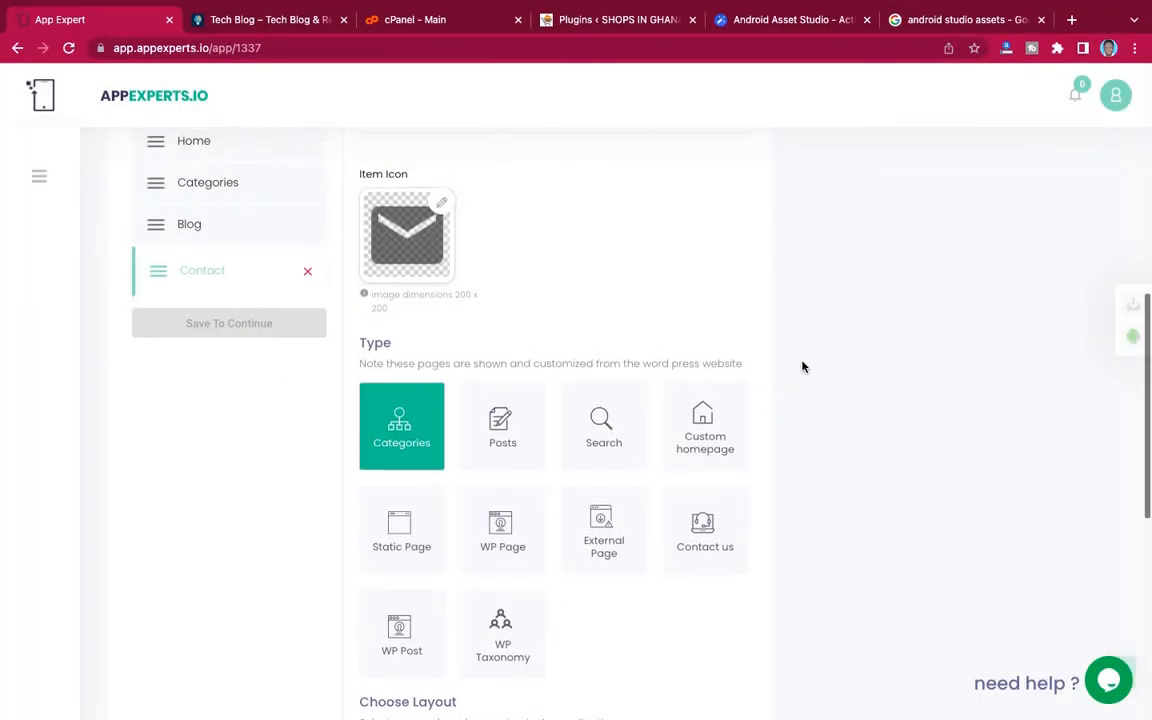
scroll(802, 367, down, 1)
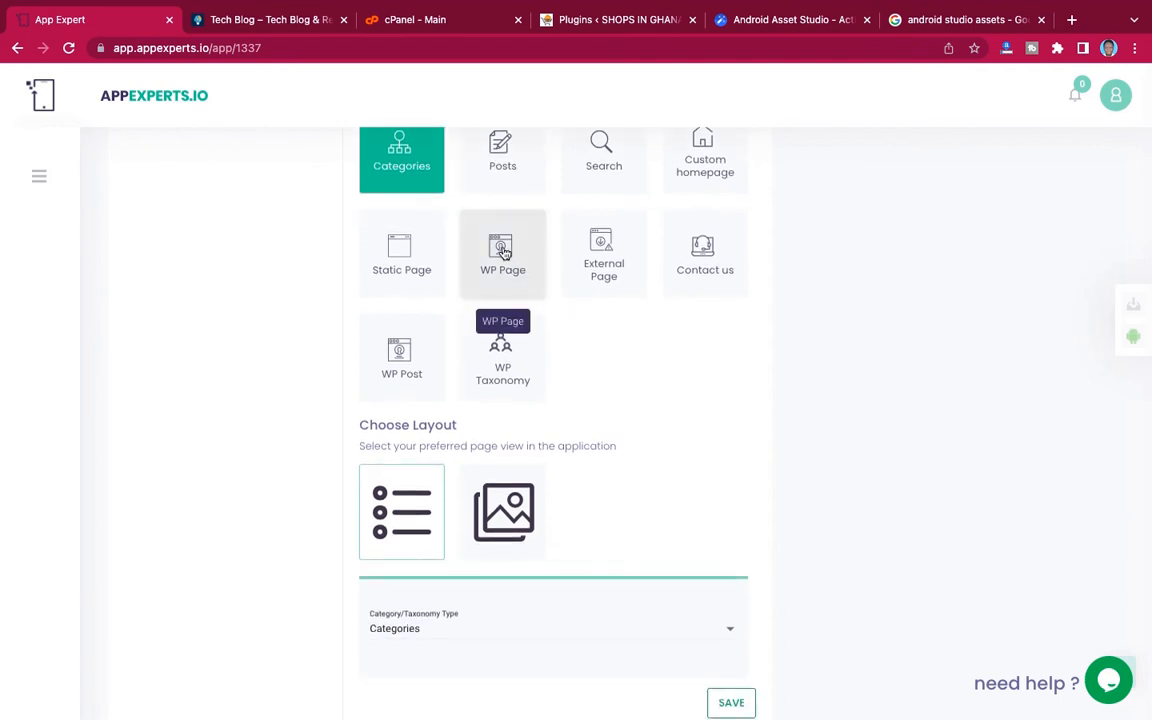
click(708, 255)
Fill in the contact's email, mobile number and address from the first saved autofill entry
scroll(722, 379, down, 2)
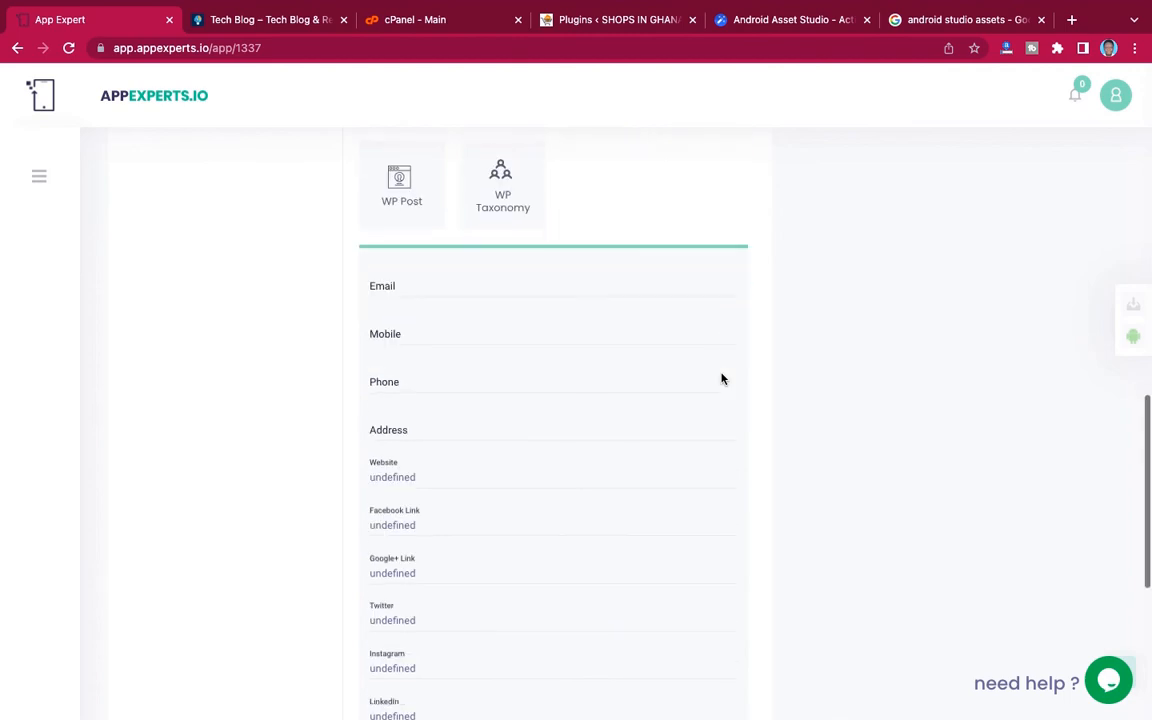
scroll(722, 379, down, 3)
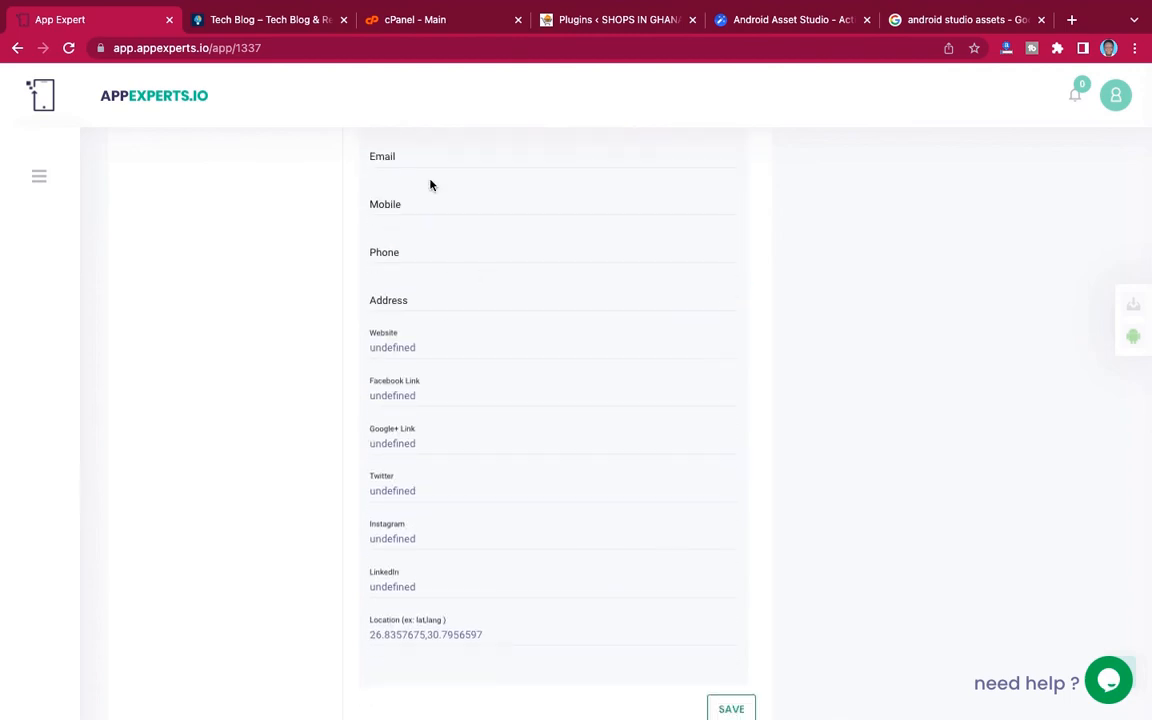
click(435, 153)
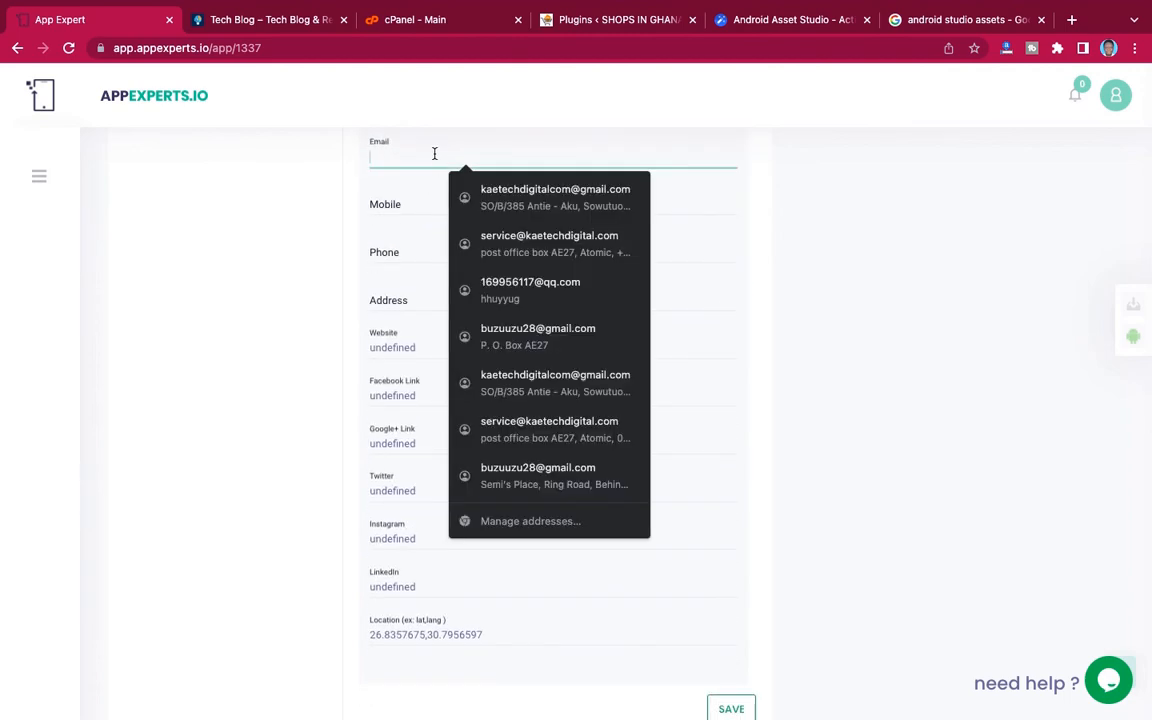
click(490, 192)
scroll(488, 196, up, 2)
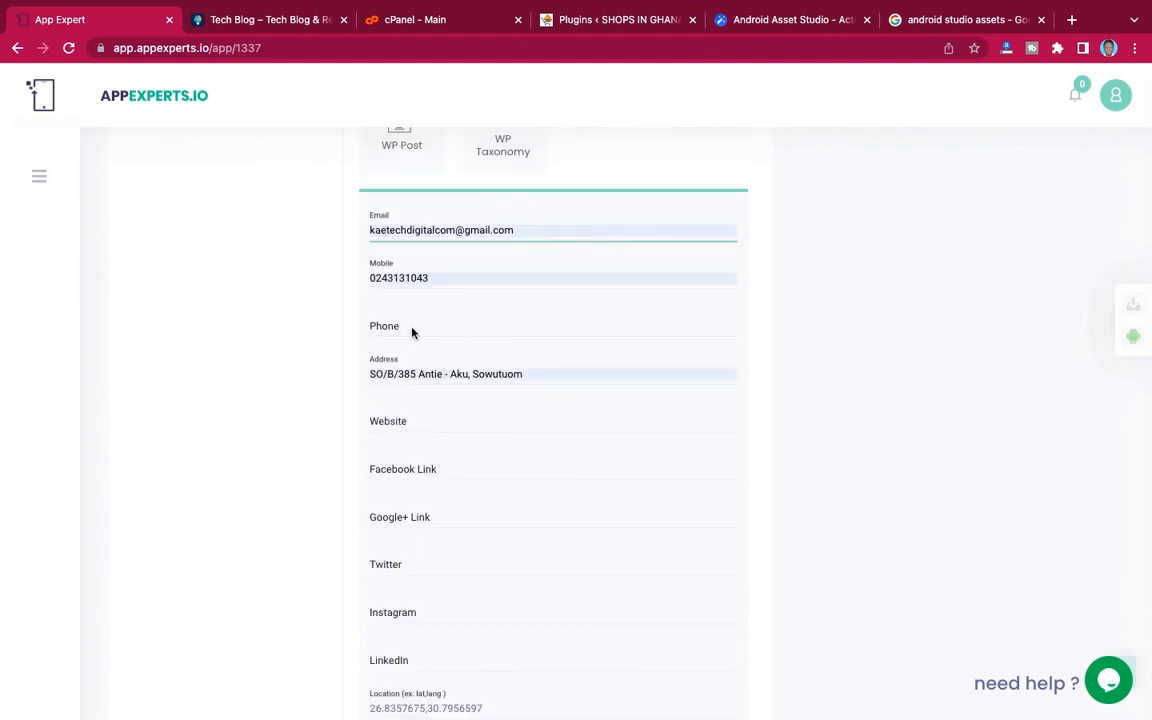
Set the Contact item's Facebook link to facebook.com
scroll(581, 457, down, 2)
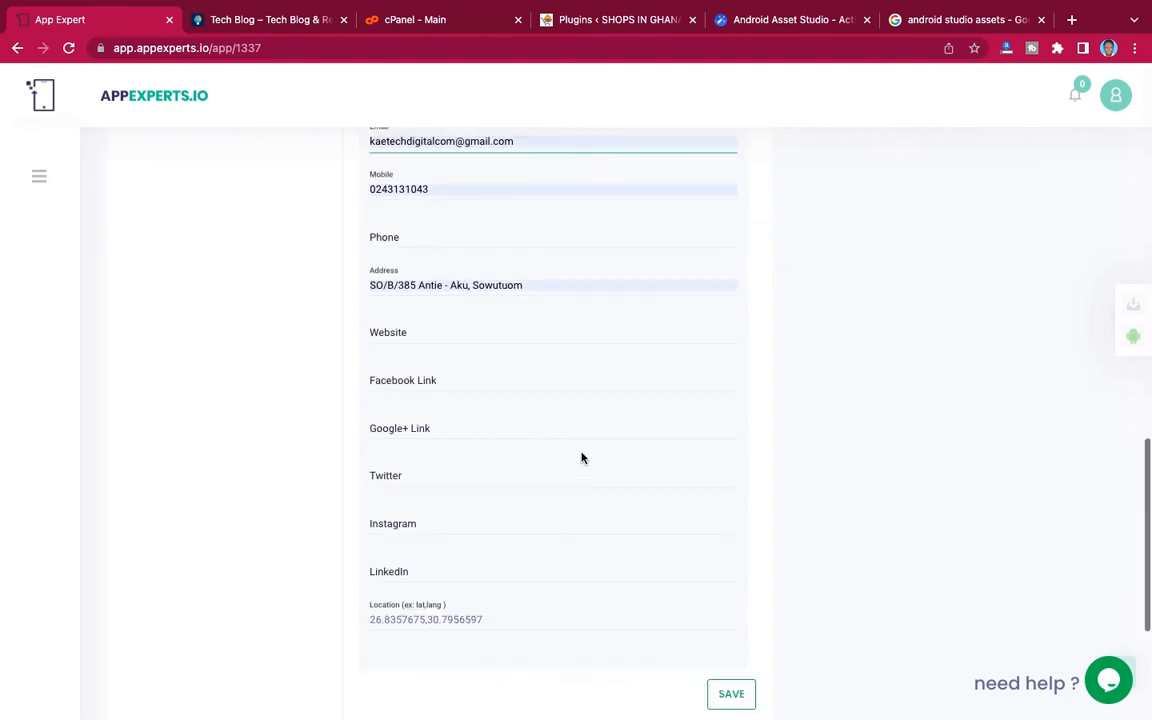
scroll(581, 457, down, 2)
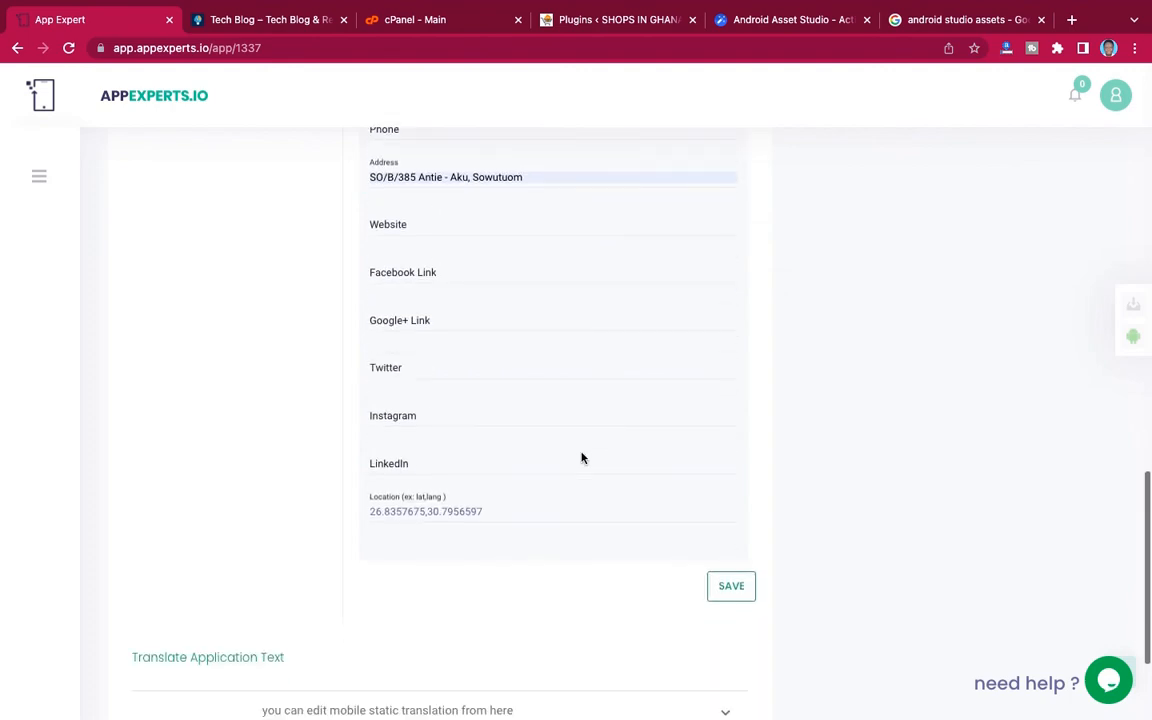
click(429, 274)
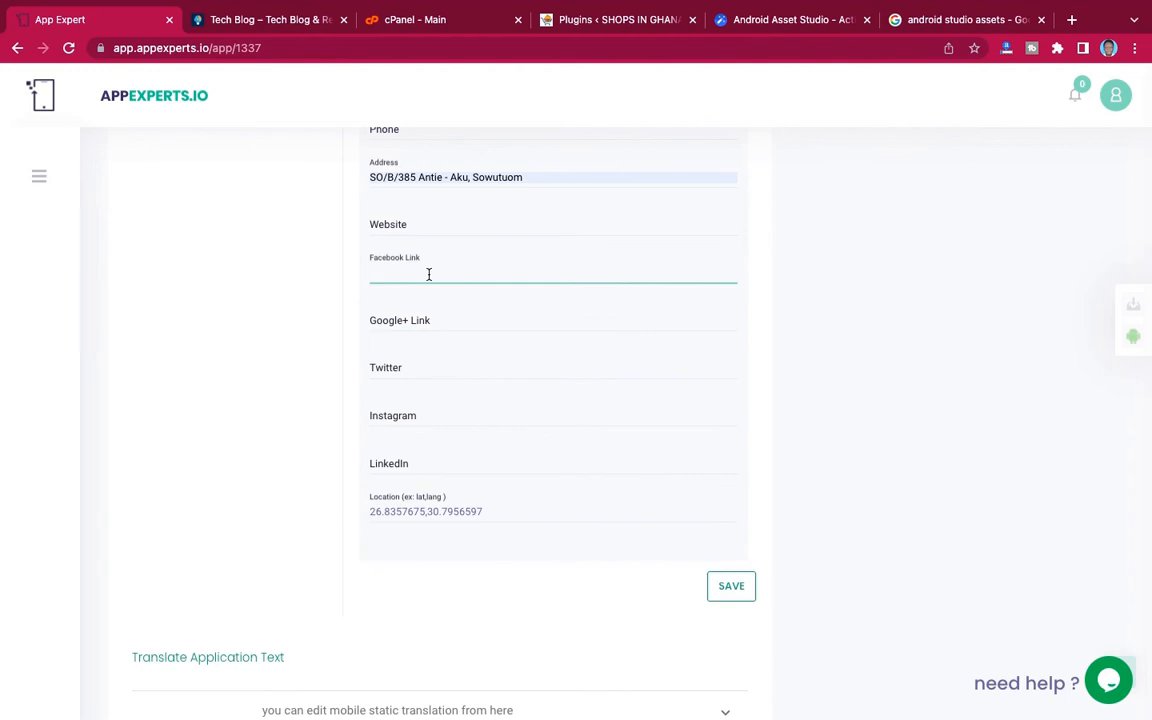
text(facebook.com)
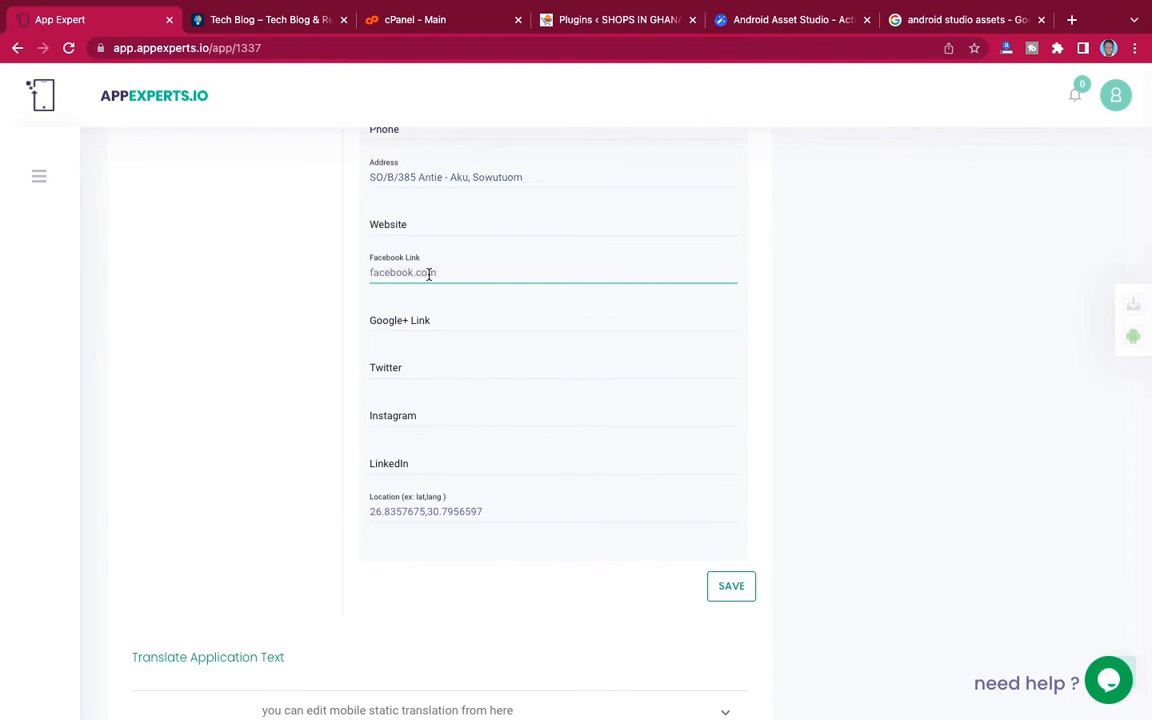
click(428, 233)
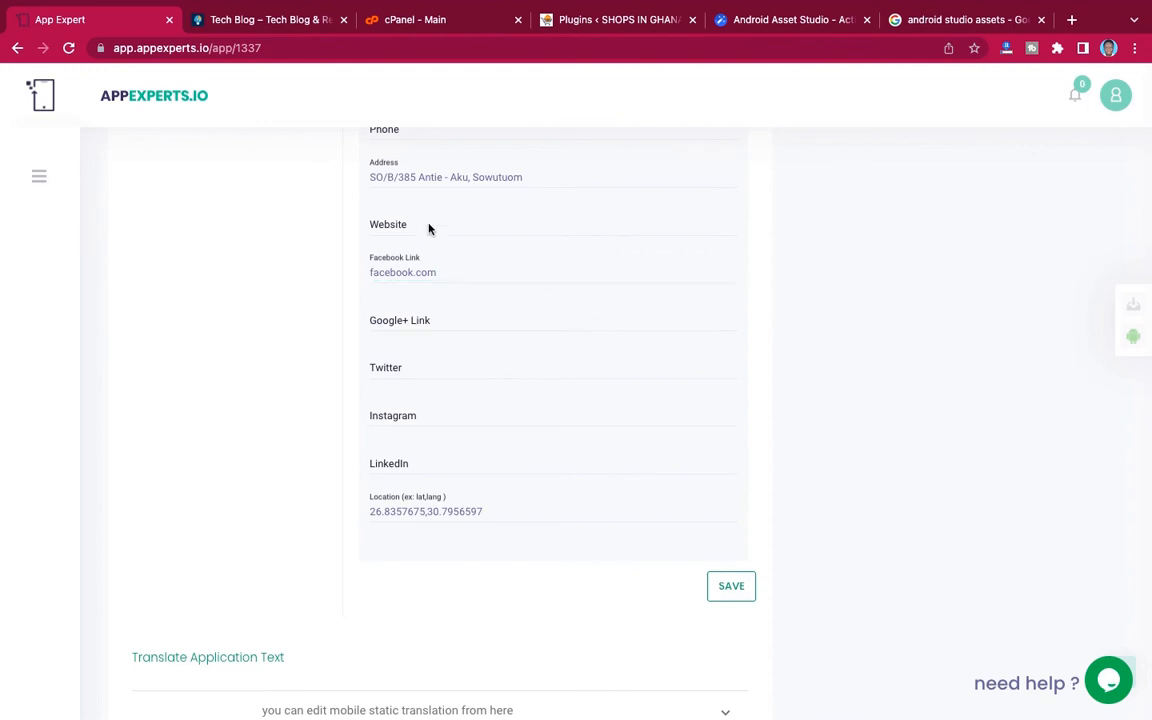
Set the Contact item's website to kaetechdigital.com
click(415, 223)
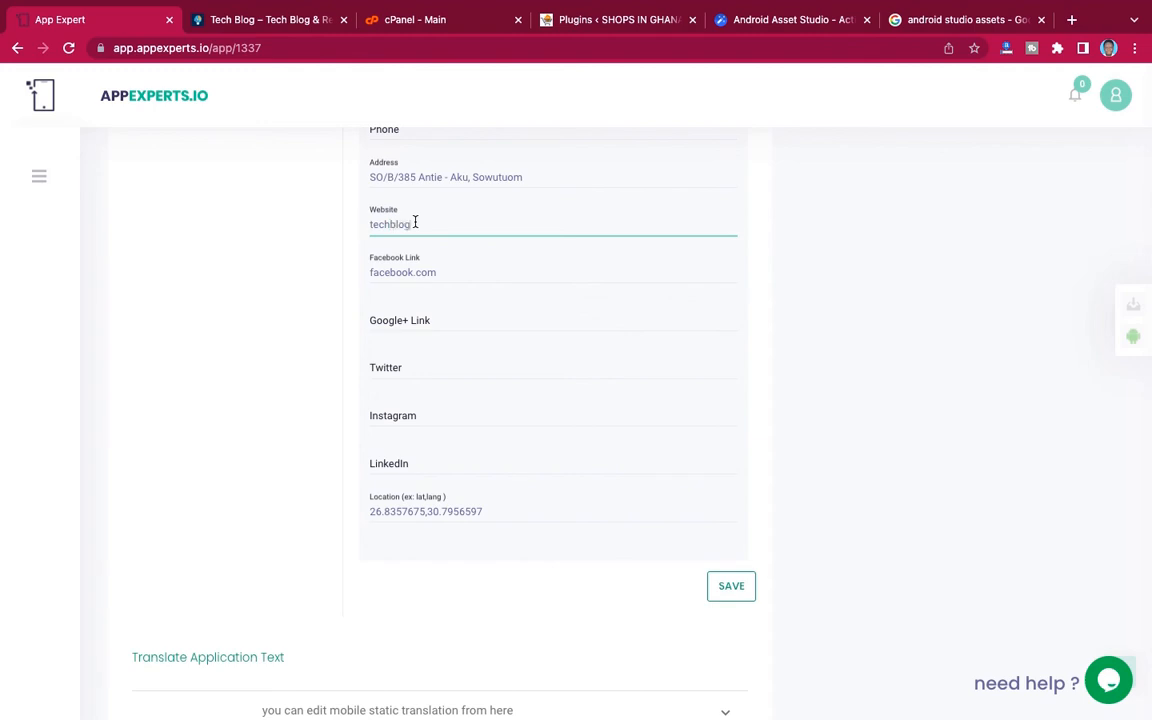
text(techblog.kaetechdigital.com)
drag(414, 224, 347, 226)
key(BackSpace)
Set the Contact item's Twitter link to twitter.com and its Instagram link to instagram.com
click(419, 366)
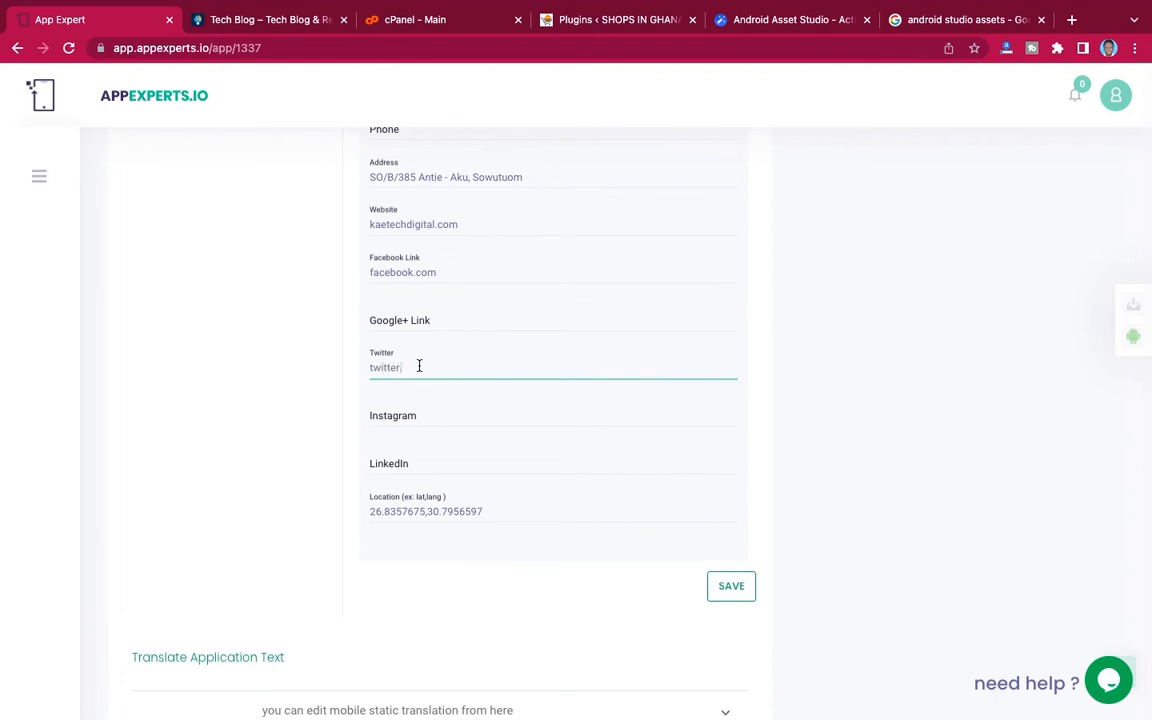
text(twitter.com)
click(412, 412)
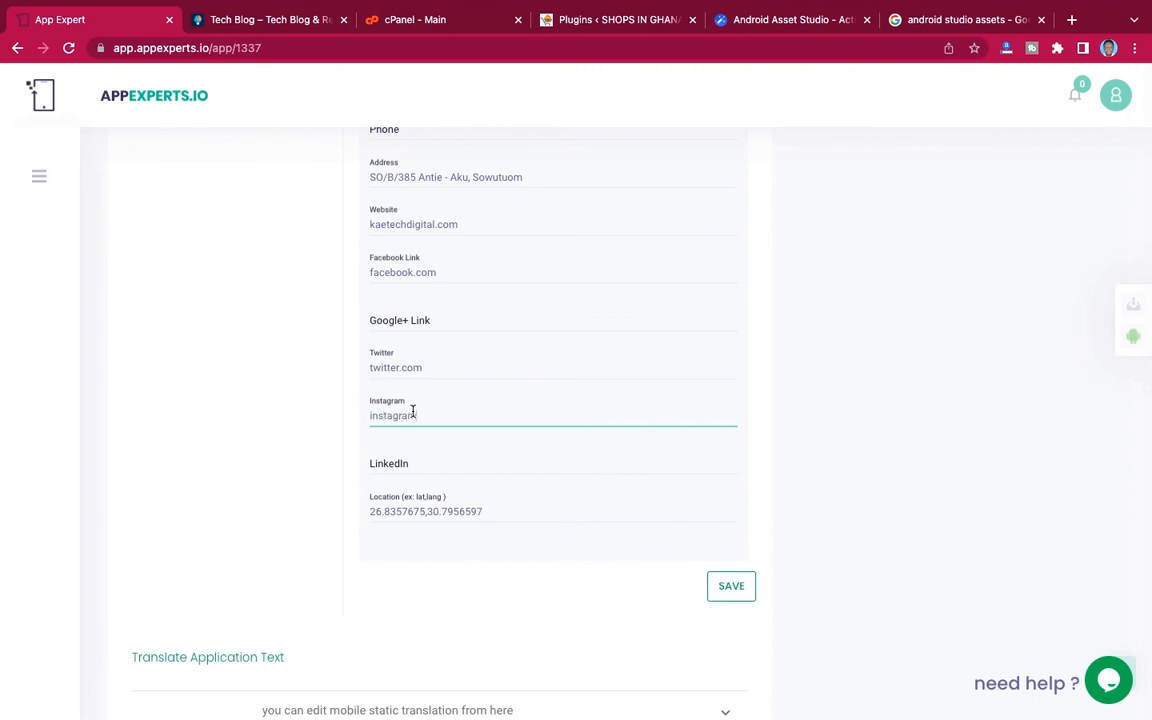
text(instagram.com)
Save the Contact menu item with its contact details and social links
scroll(589, 506, down, 2)
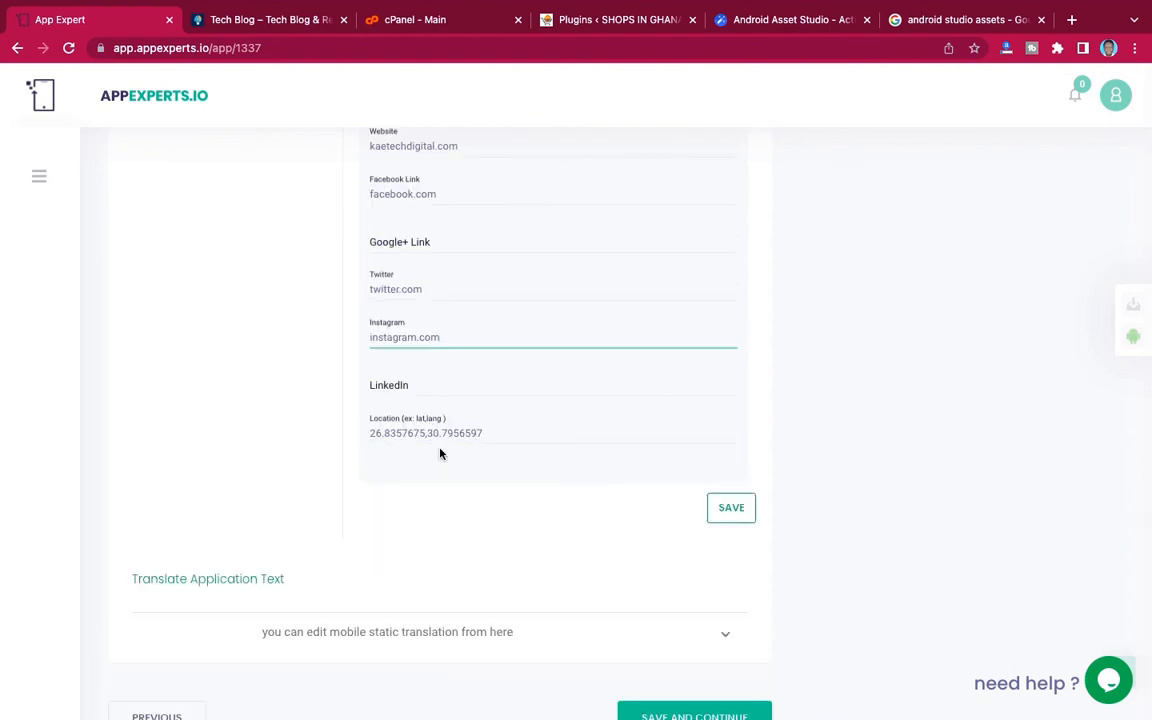
scroll(812, 347, up, 5)
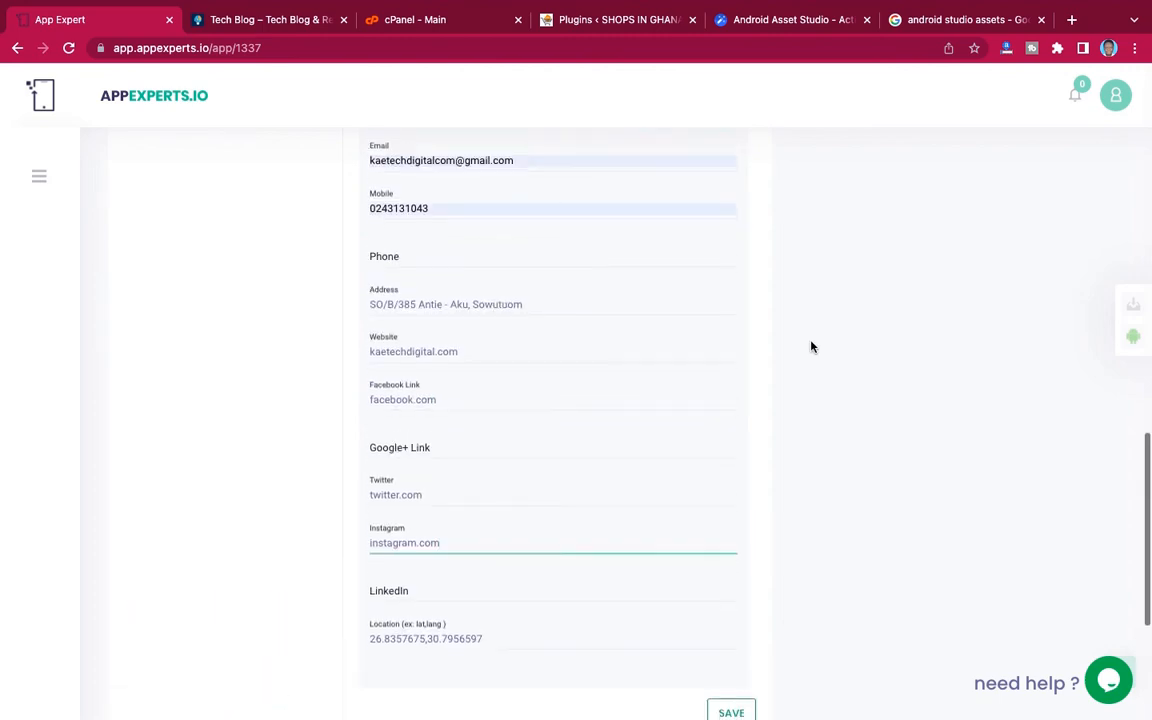
scroll(812, 347, down, 5)
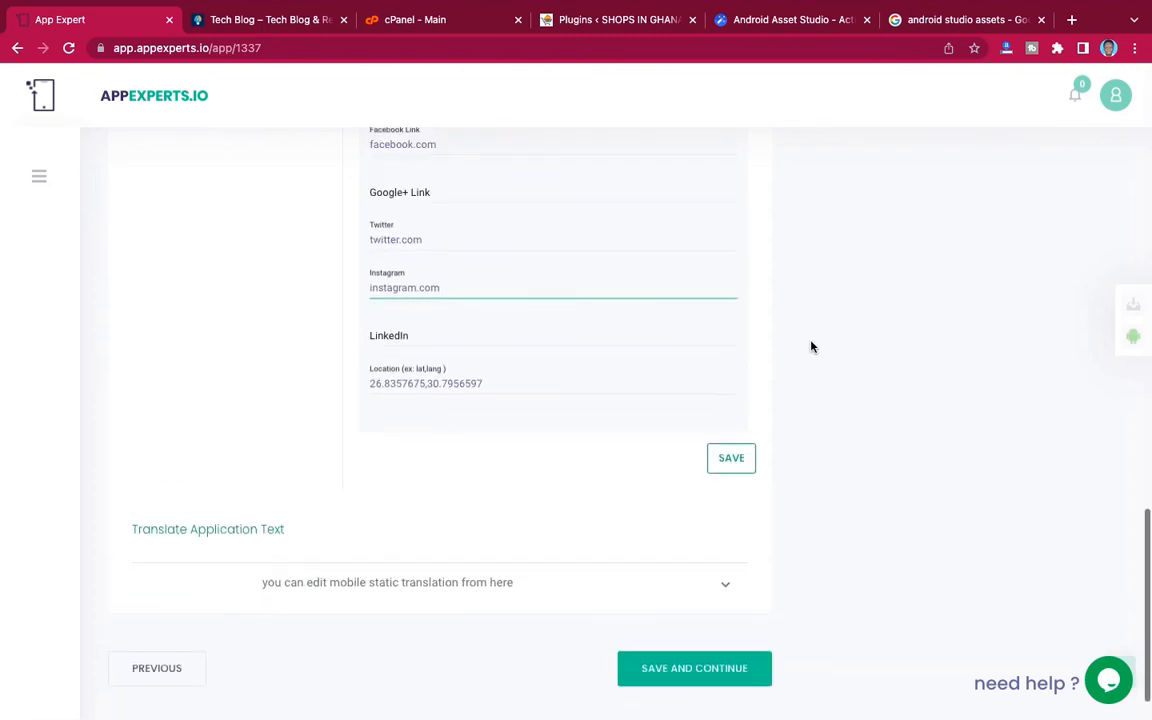
scroll(812, 347, up, 5)
scroll(812, 347, down, 6)
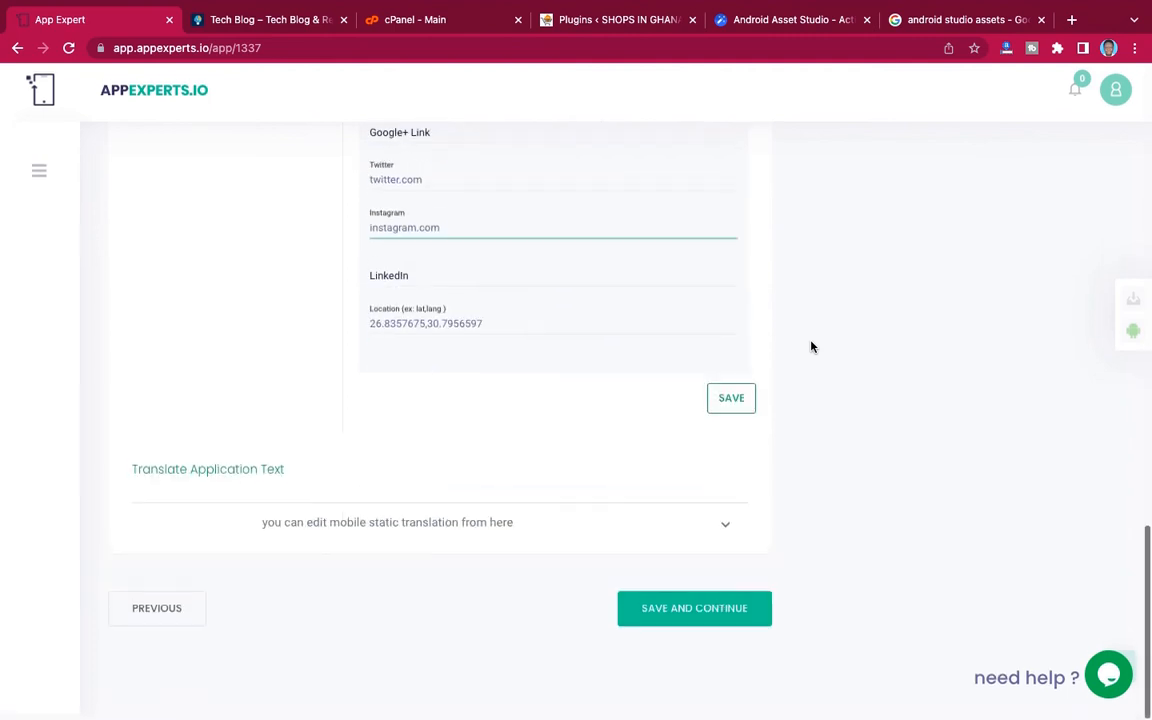
click(733, 407)
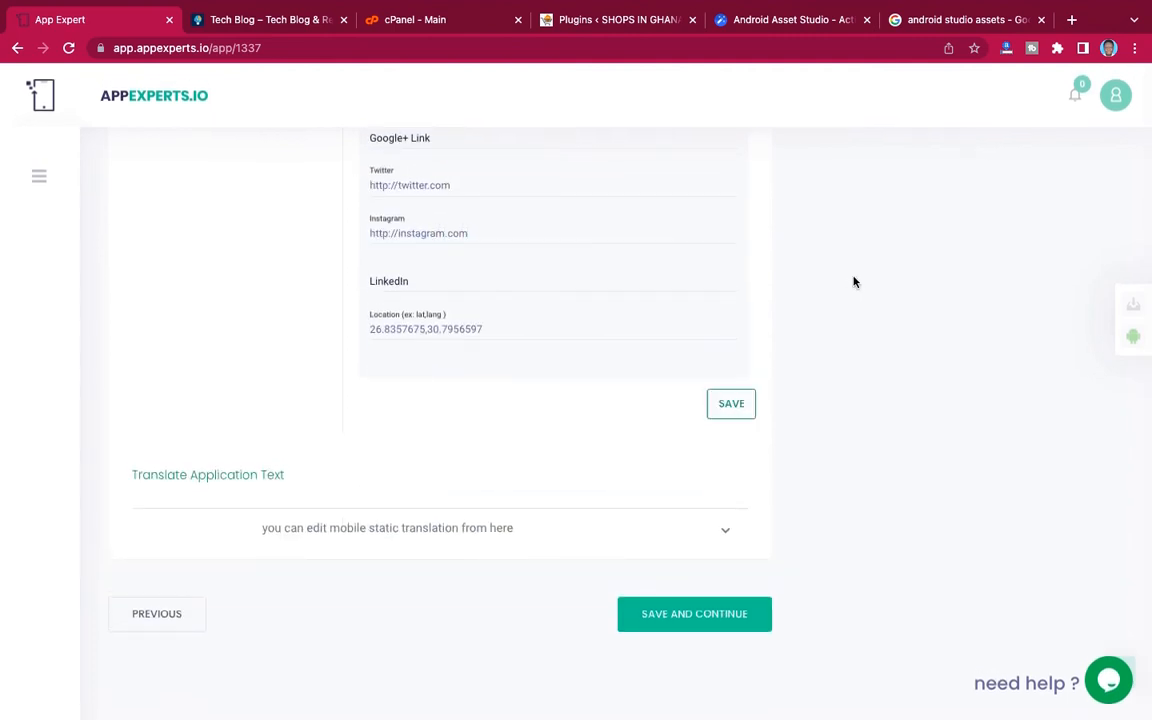
Save the app's content settings and continue to the Integration stage
scroll(853, 282, up, 10)
scroll(853, 282, up, 3)
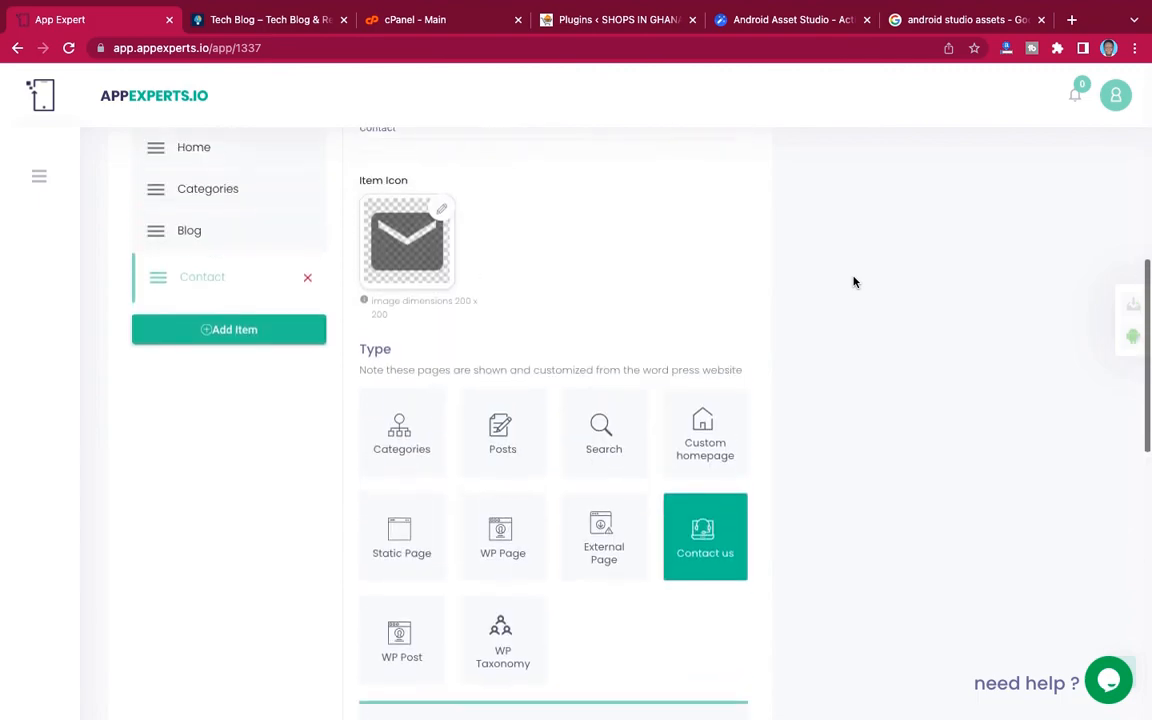
scroll(854, 282, up, 1)
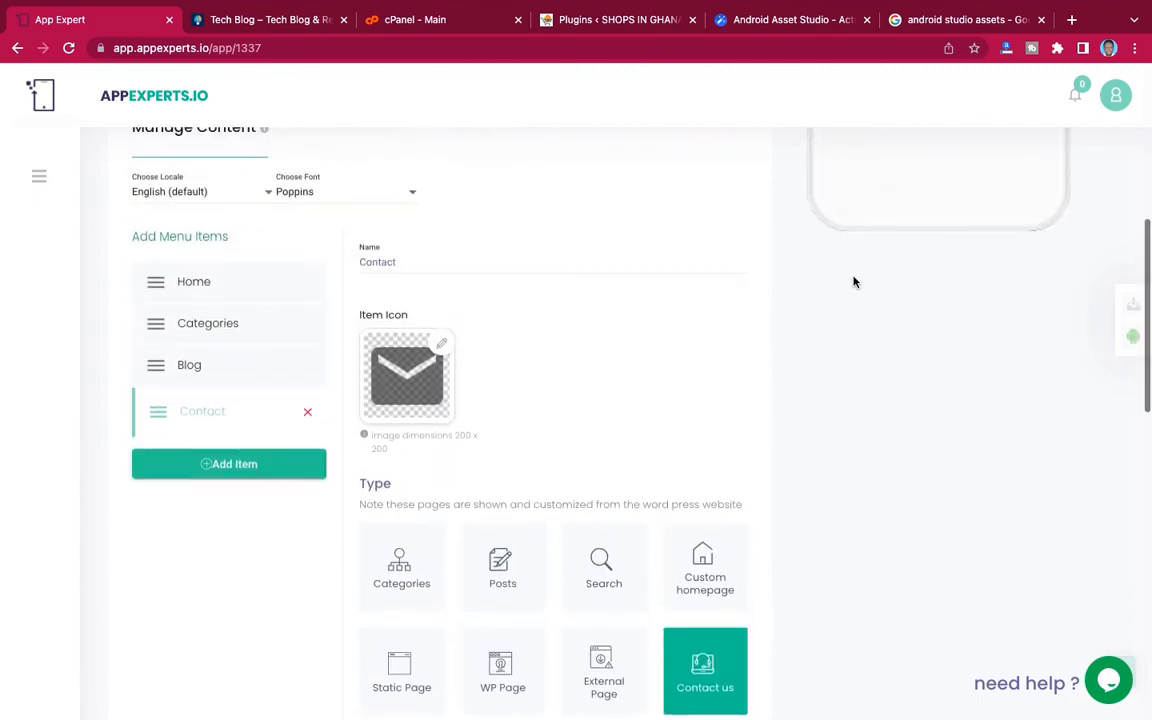
scroll(854, 282, down, 5)
scroll(854, 282, up, 8)
scroll(852, 279, up, 2)
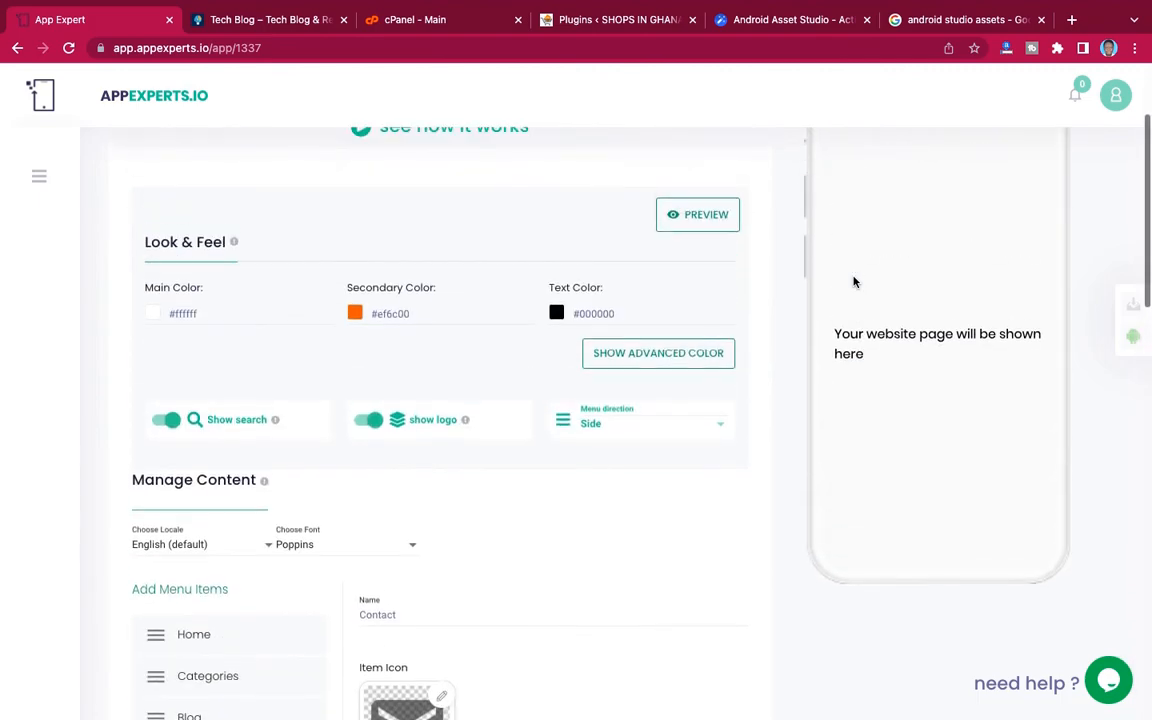
scroll(804, 315, up, 3)
scroll(803, 316, down, 15)
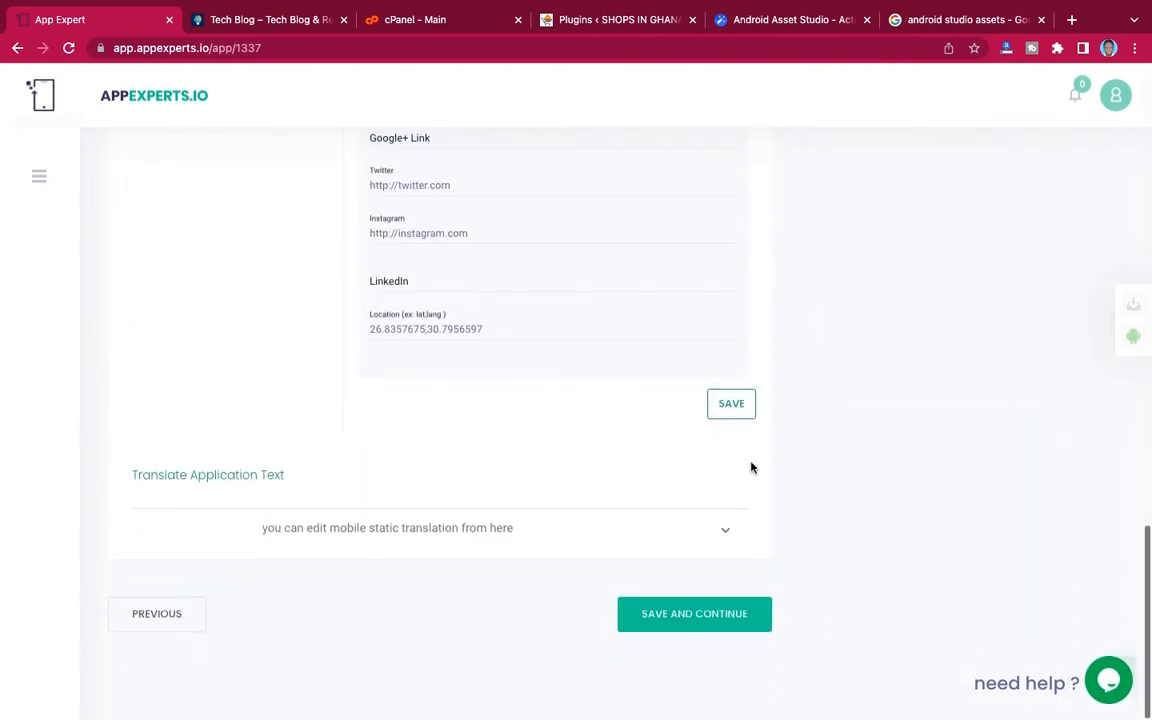
click(688, 612)
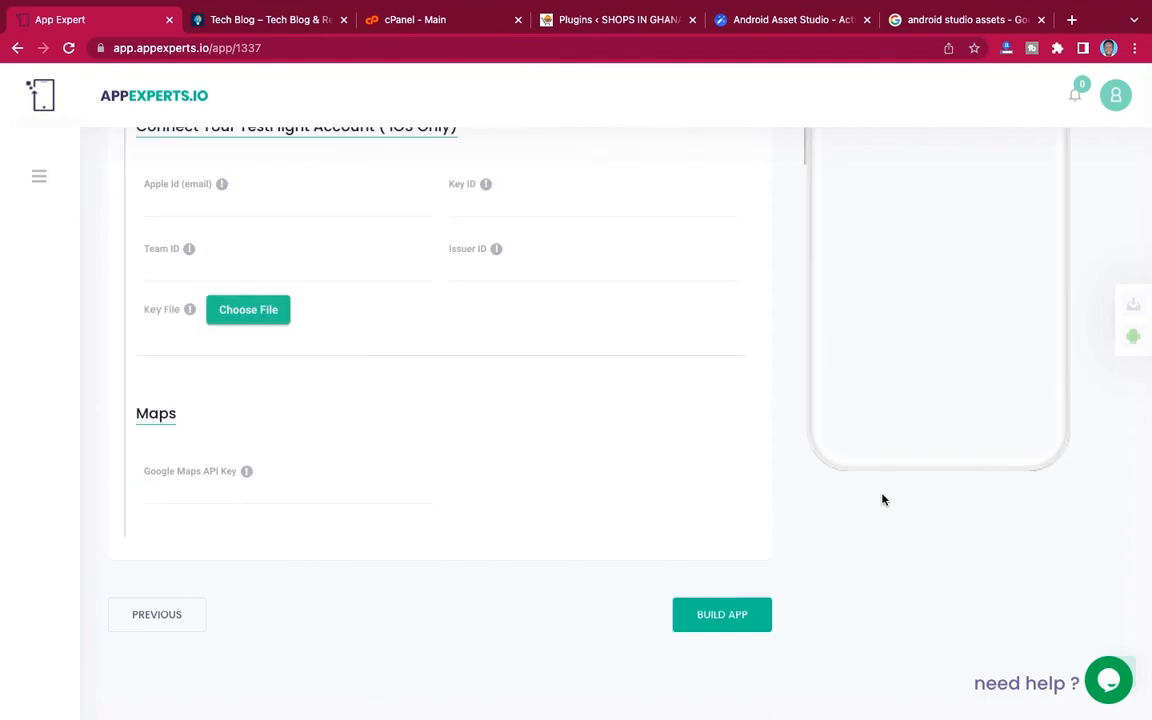
Examine the Integration stage's TestFlight account fields for iOS and its Google Maps API key field
scroll(882, 499, up, 5)
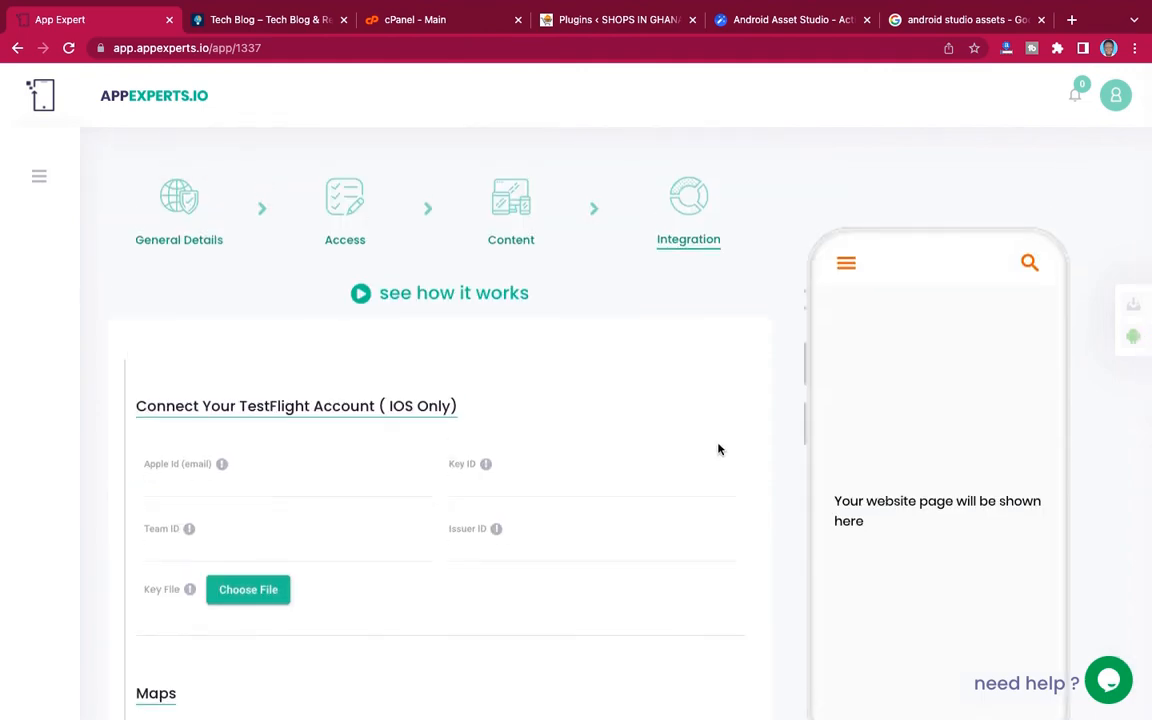
scroll(717, 449, down, 3)
scroll(718, 450, up, 1)
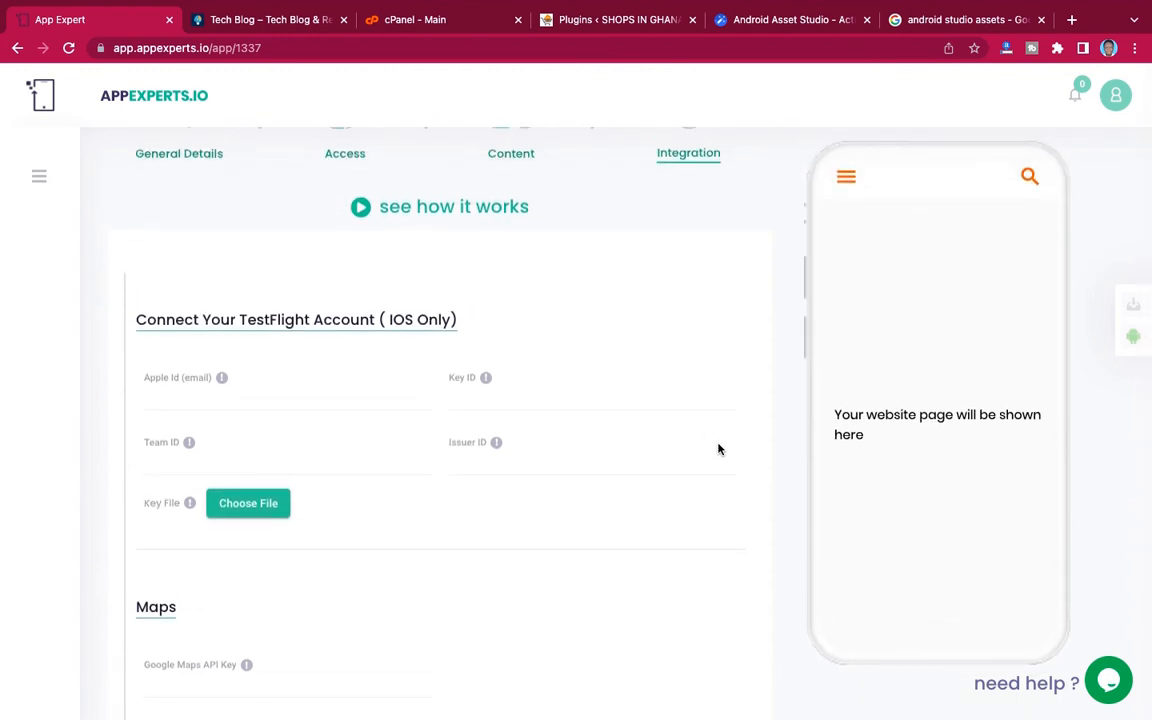
scroll(717, 449, up, 2)
scroll(717, 449, down, 2)
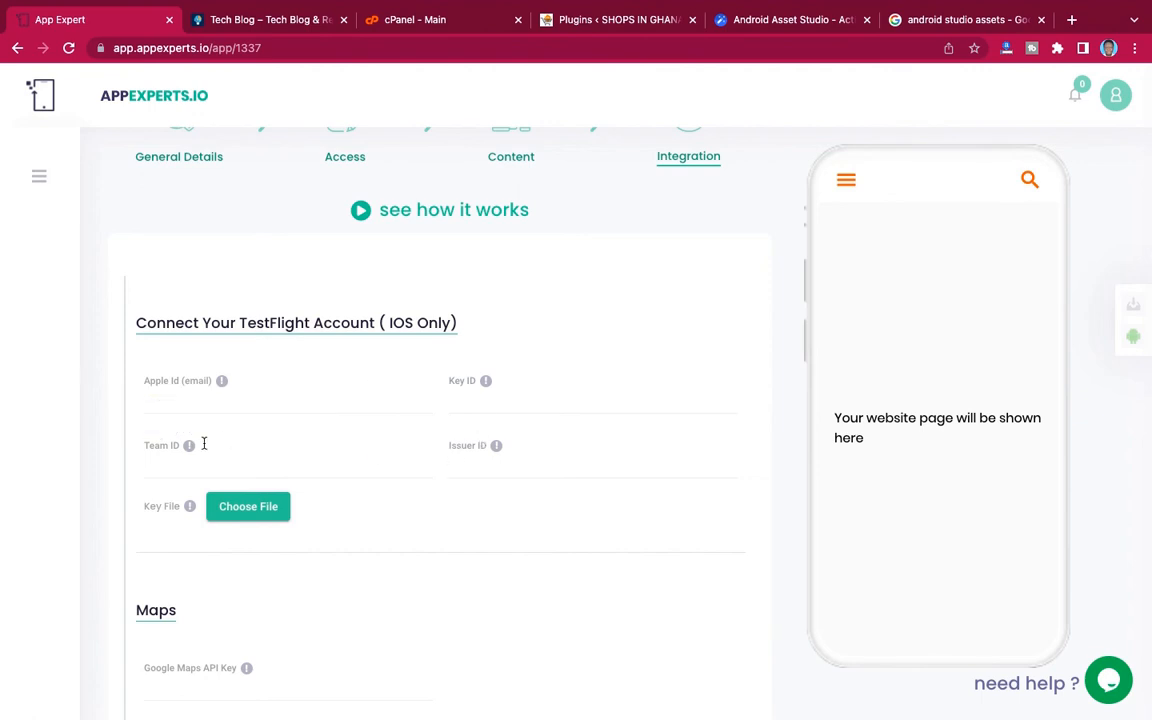
scroll(365, 467, down, 2)
scroll(365, 465, down, 1)
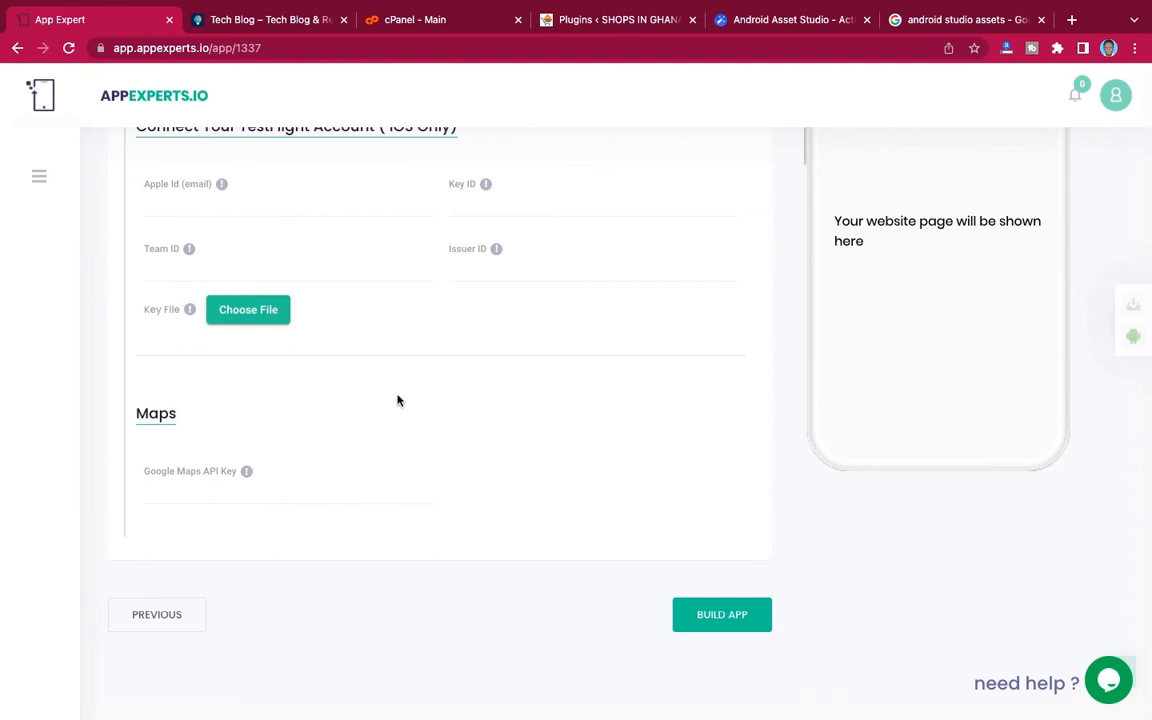
scroll(656, 296, up, 4)
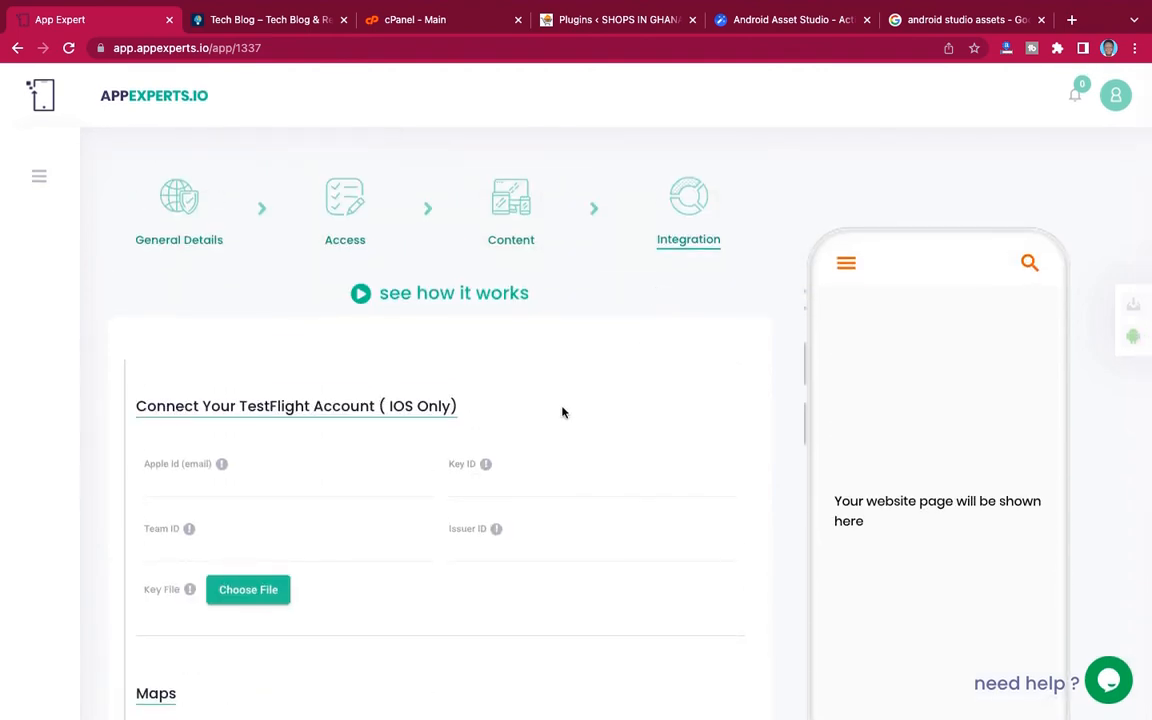
scroll(562, 412, down, 4)
scroll(562, 412, up, 4)
scroll(562, 412, down, 4)
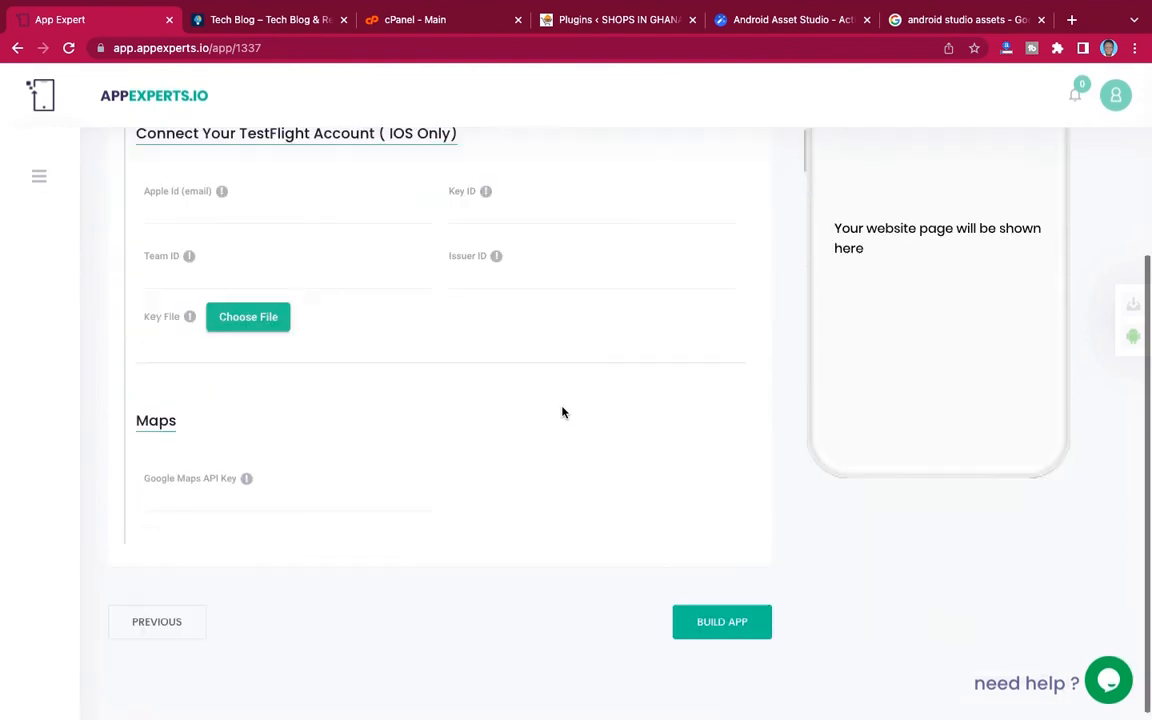
Build the Android app as an APK and submit the opinion survey, answering Yes to whether building an app is easy
click(725, 618)
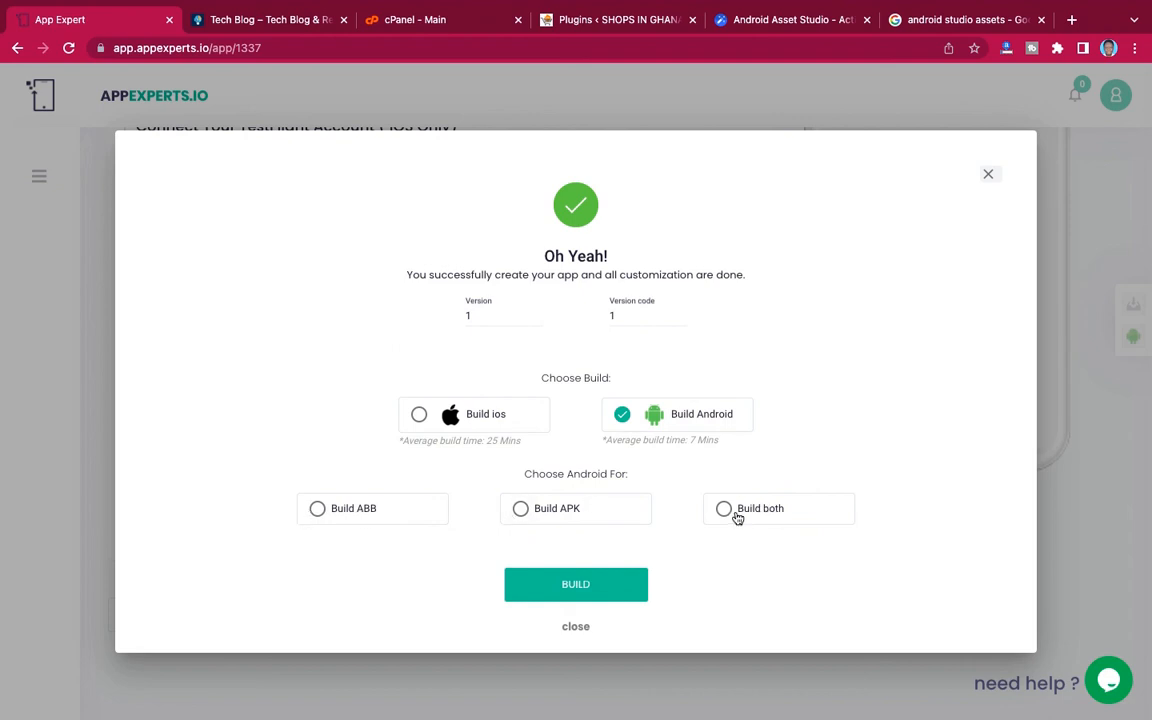
click(521, 512)
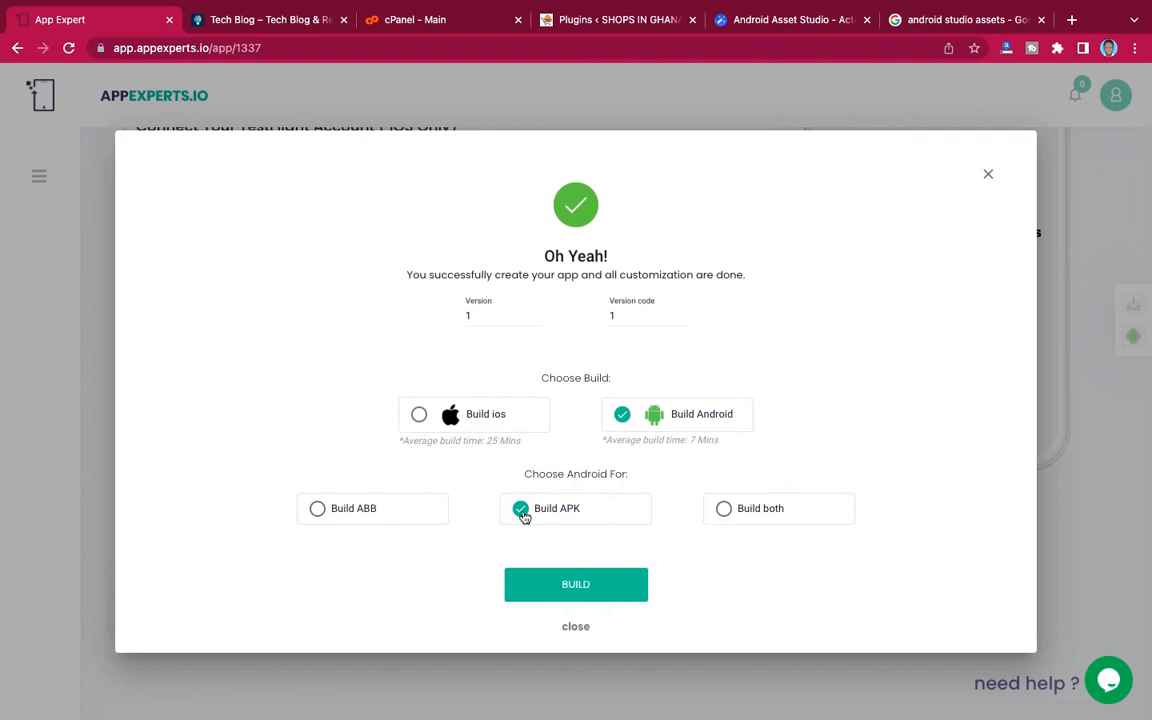
click(585, 588)
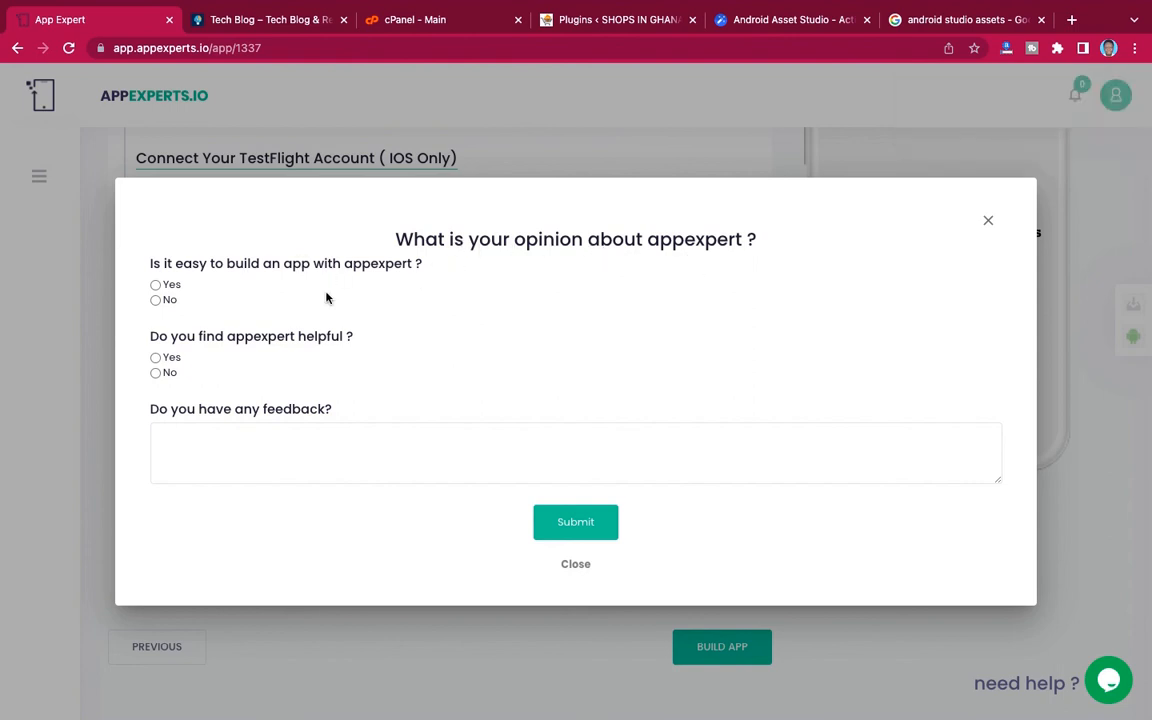
click(155, 285)
click(576, 529)
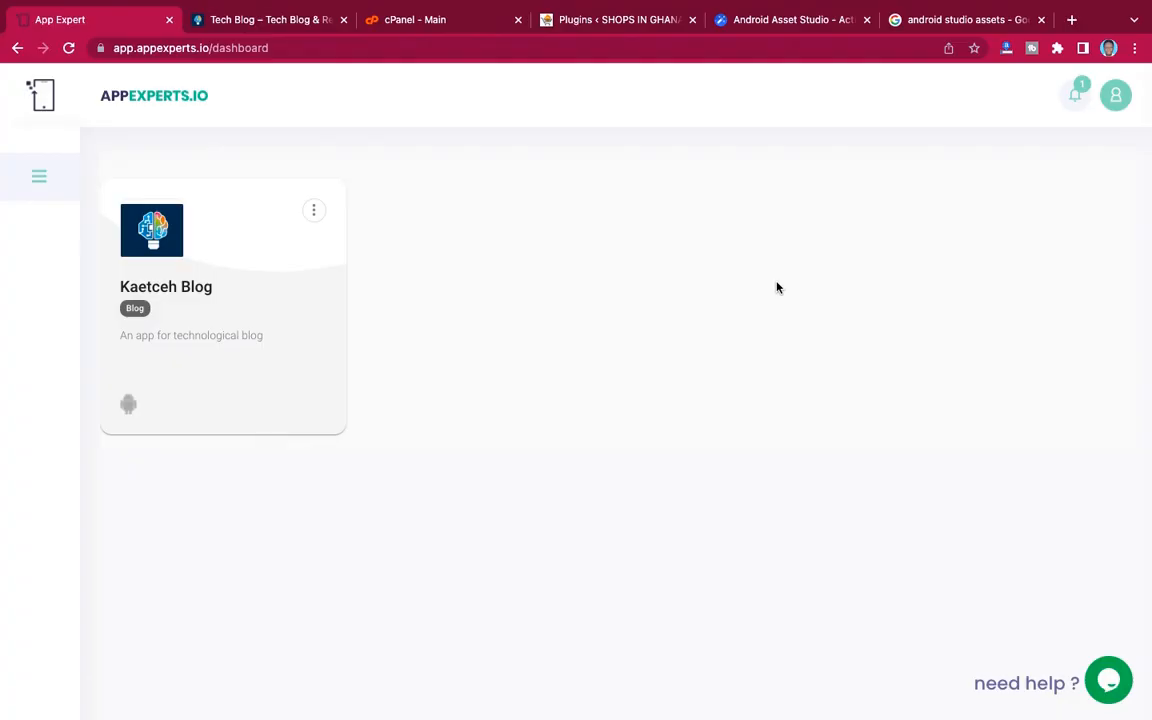
Download the APK from the newest Android build notification for Kaetceh Blog
click(1078, 96)
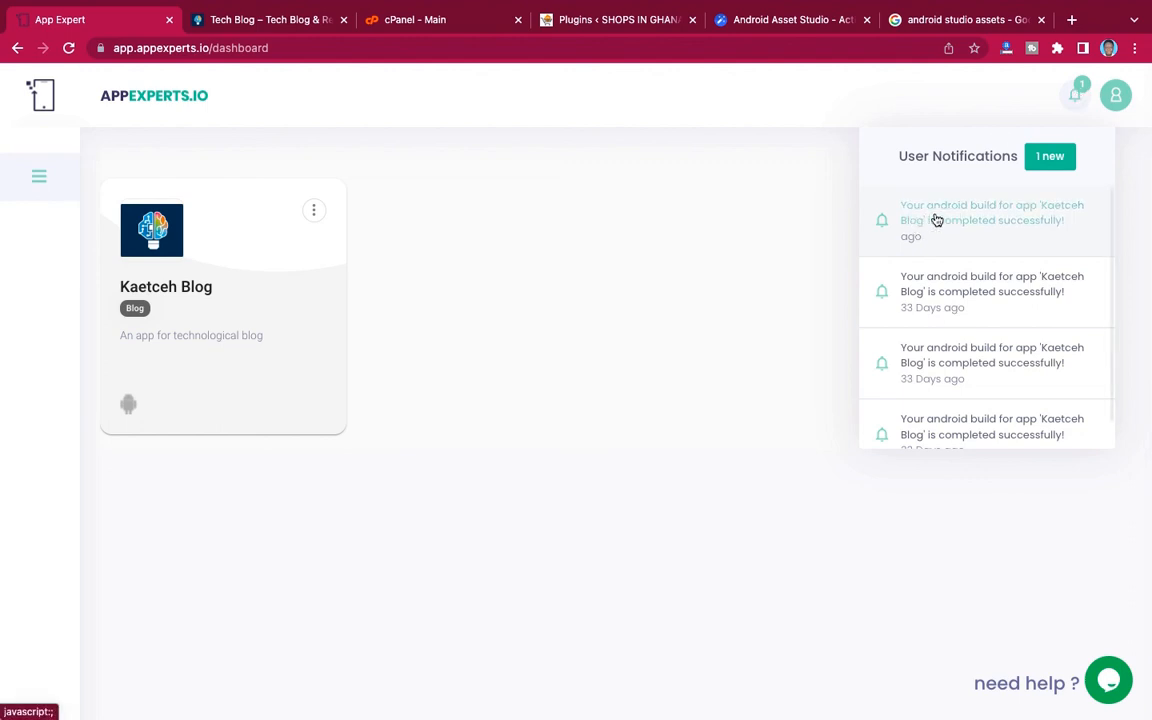
click(1027, 218)
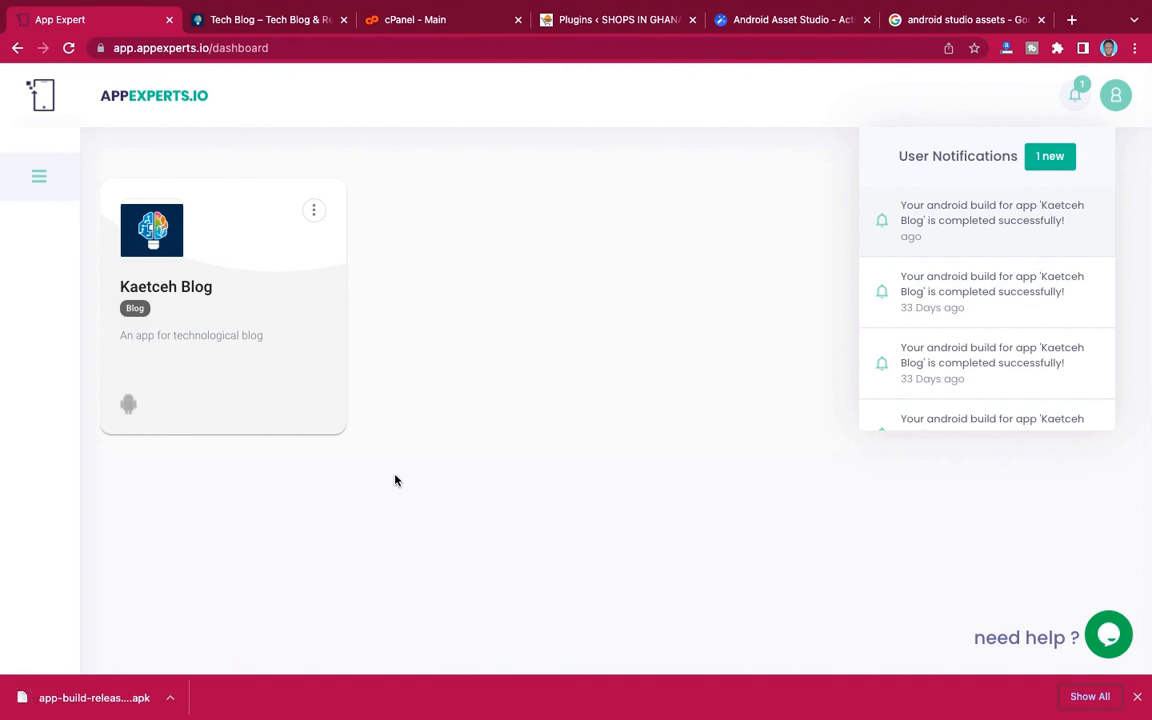
Switch to Mail and open the Appexperts "Your build is completed!" email containing the app's download link
key(ctrl+Left)
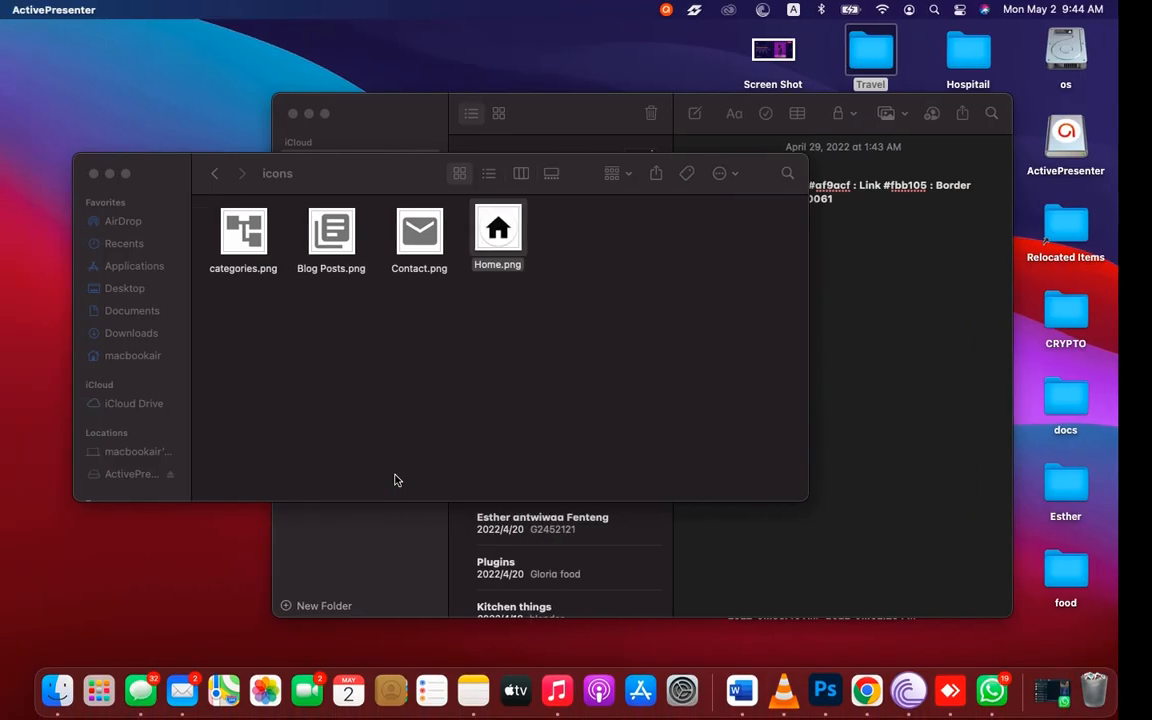
click(182, 688)
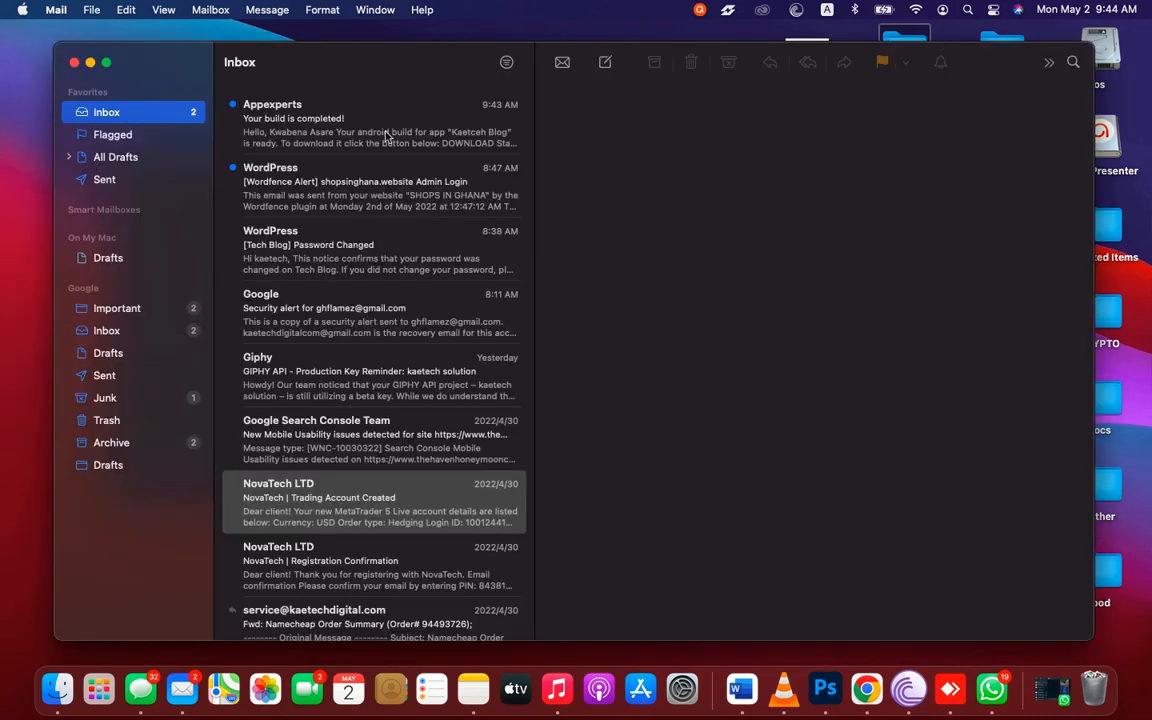
click(346, 118)
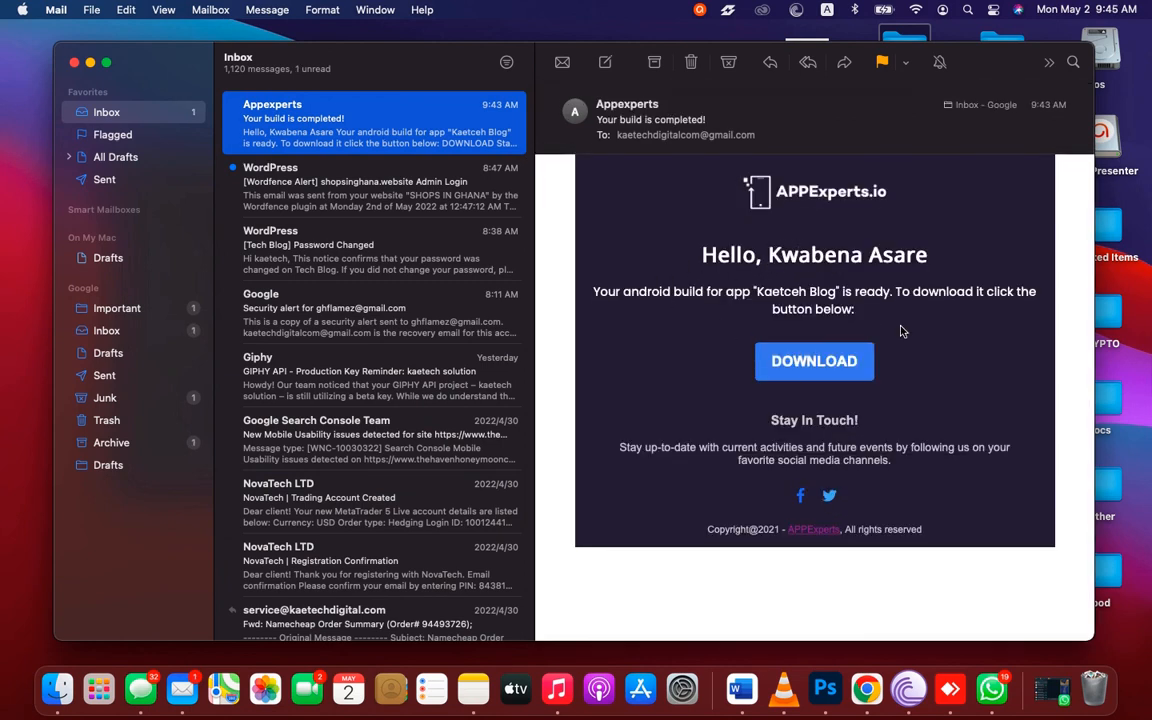
click(835, 350)
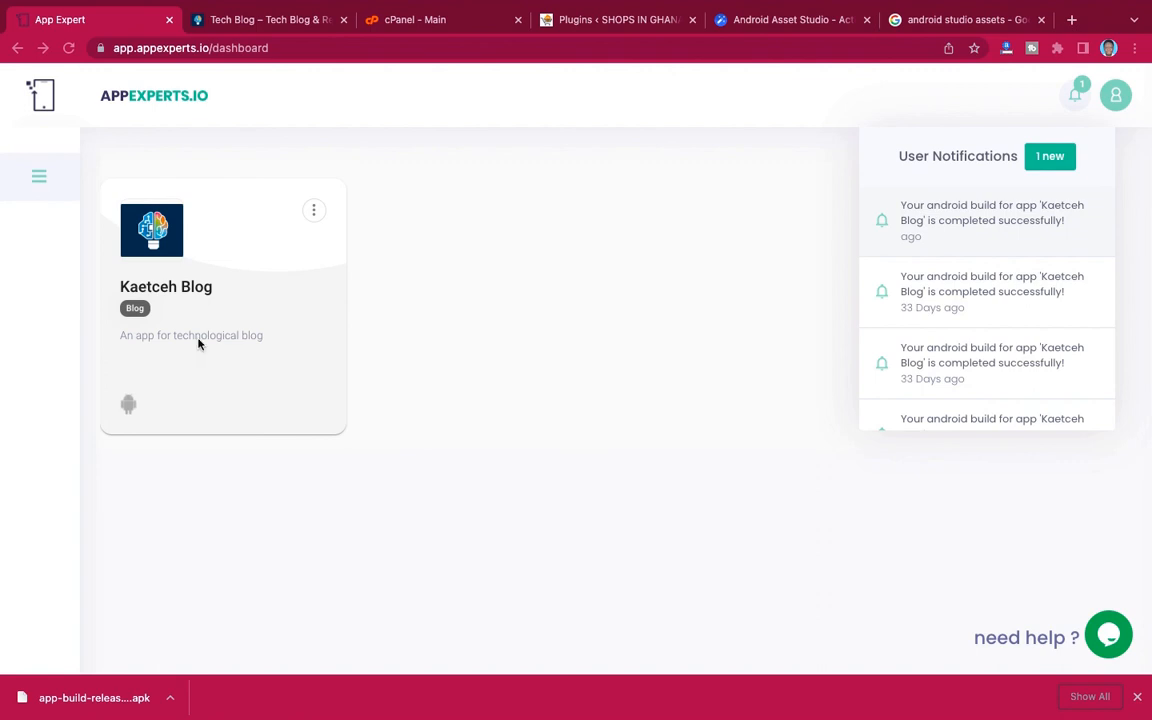
Switch to the Tech Blog site in the browser, open its WordPress dashboard and look through all its pages
click(270, 22)
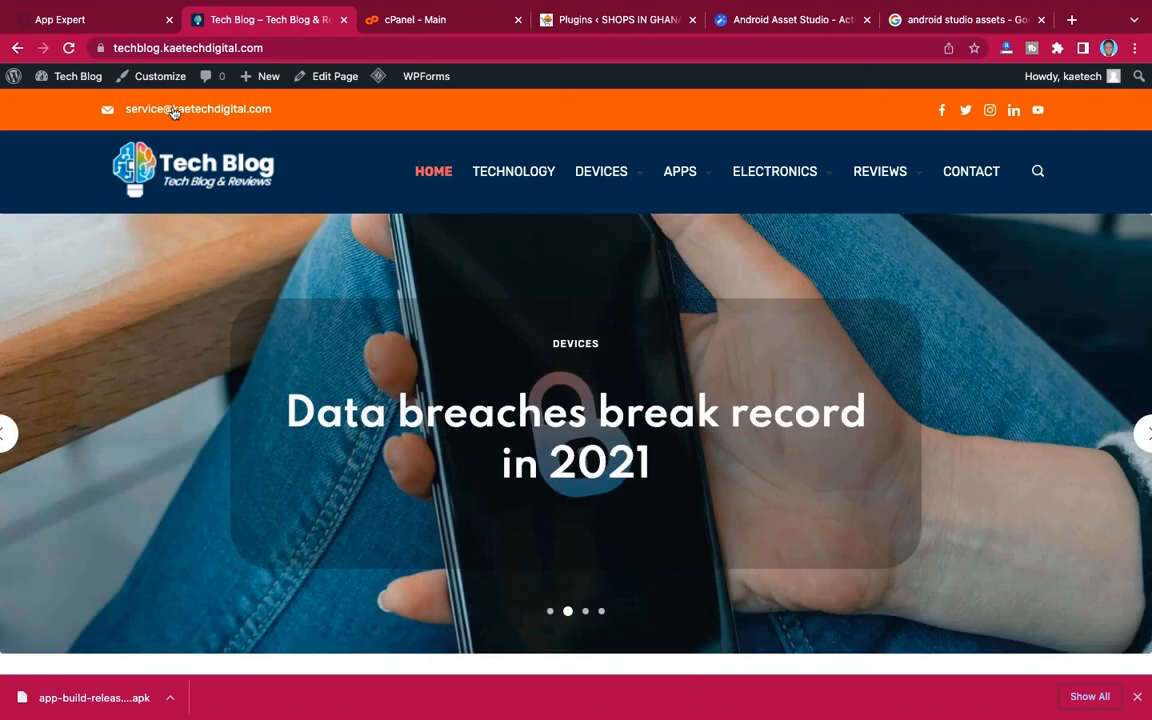
mouse_move(85, 77)
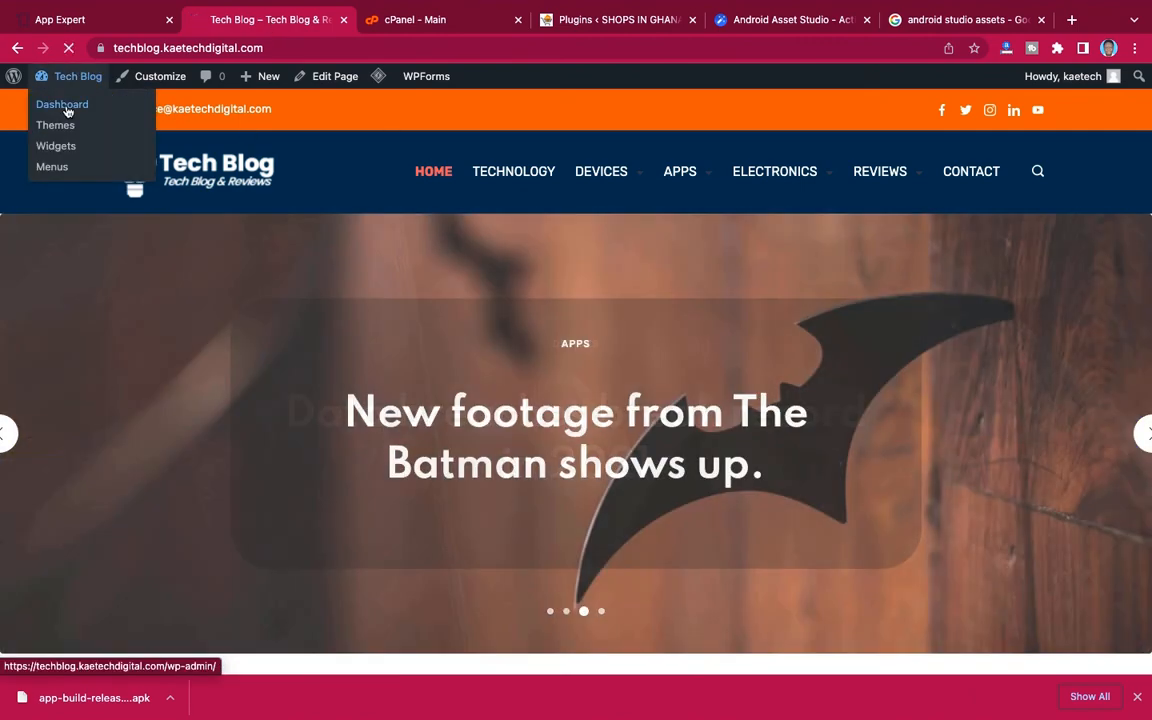
click(67, 107)
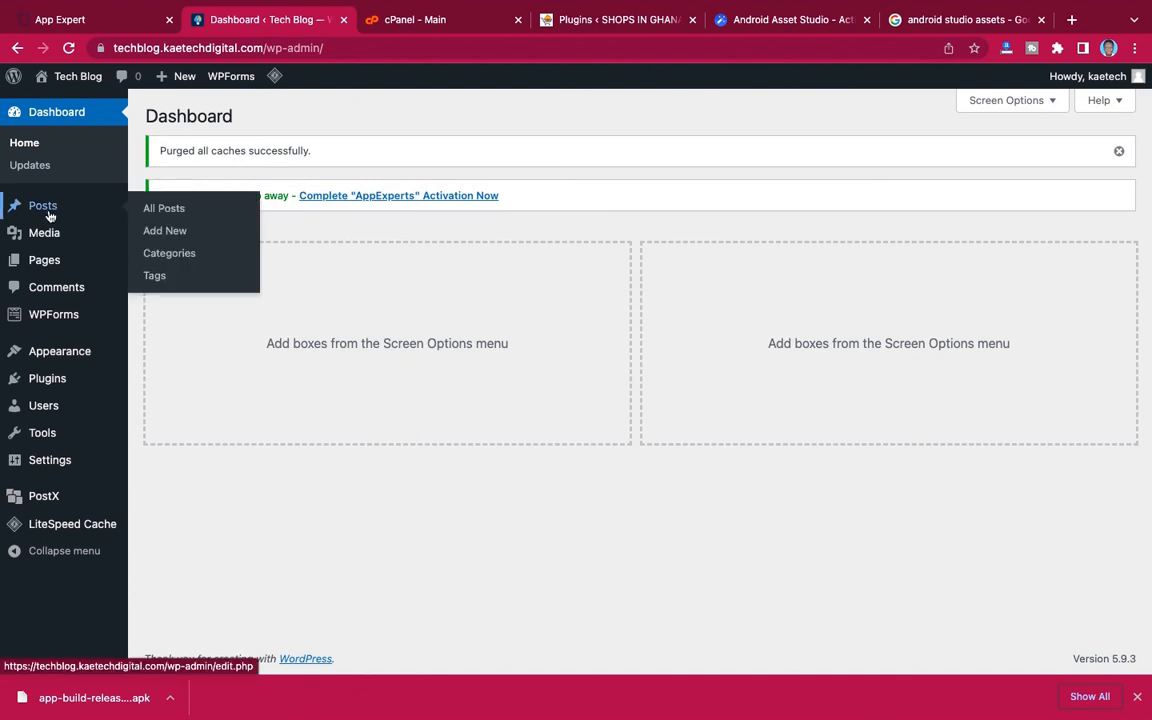
mouse_move(46, 268)
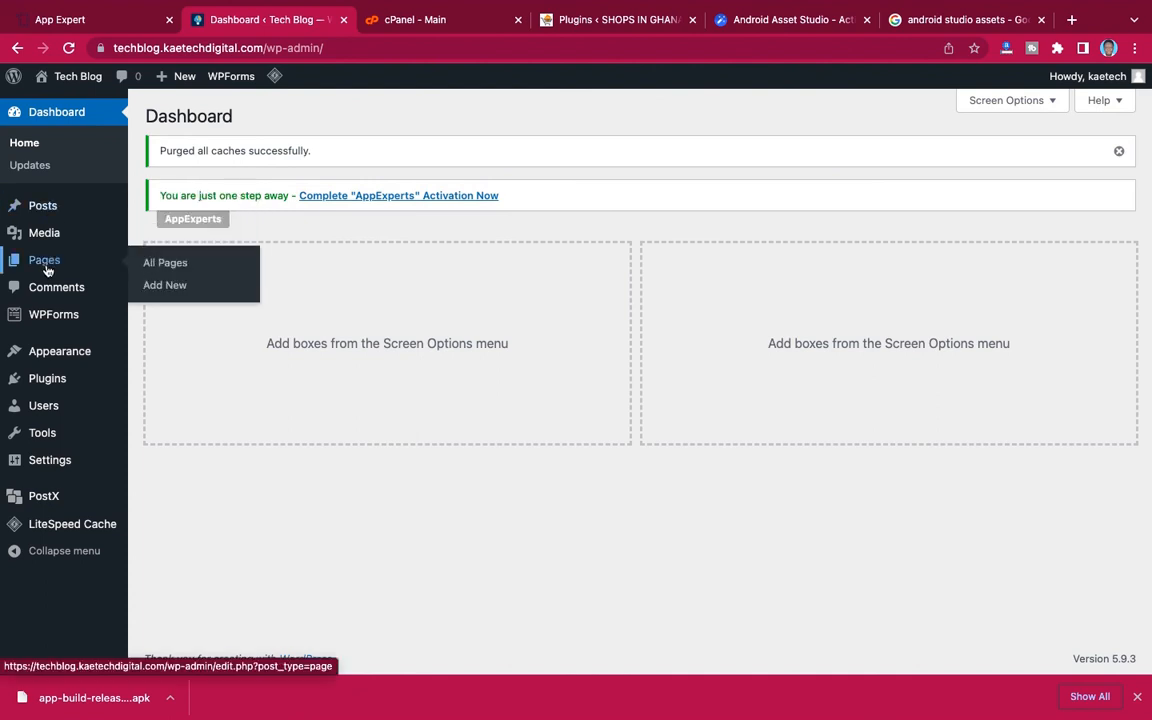
click(160, 262)
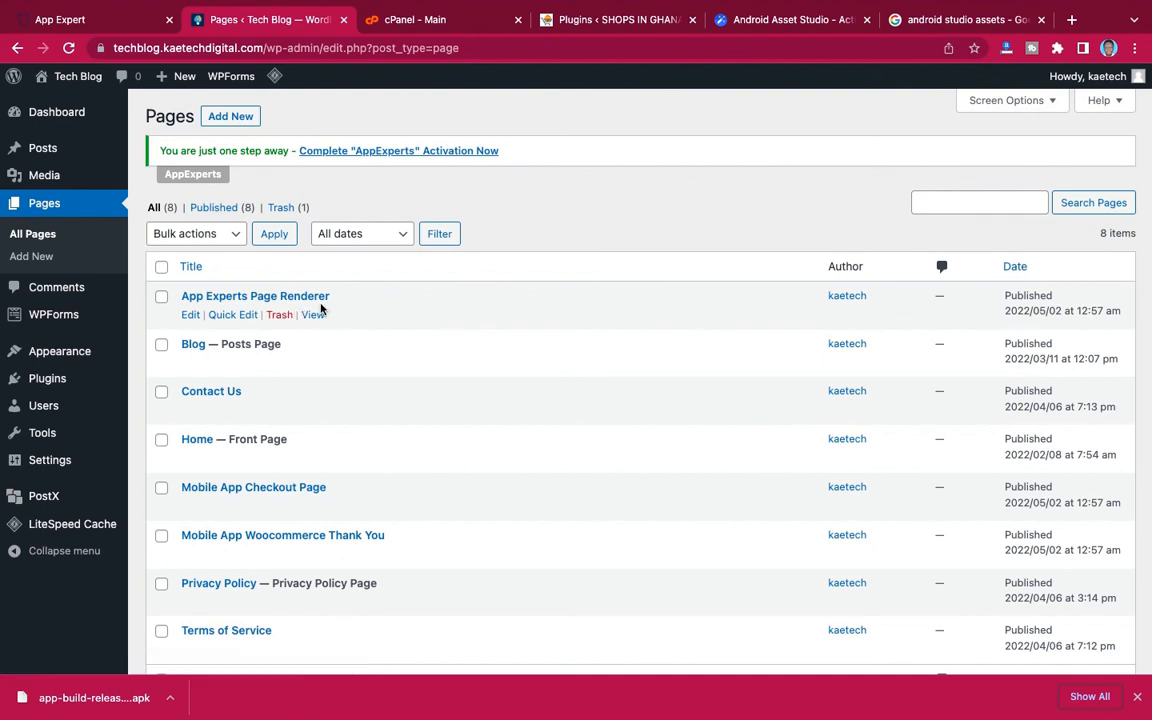
scroll(329, 360, down, 3)
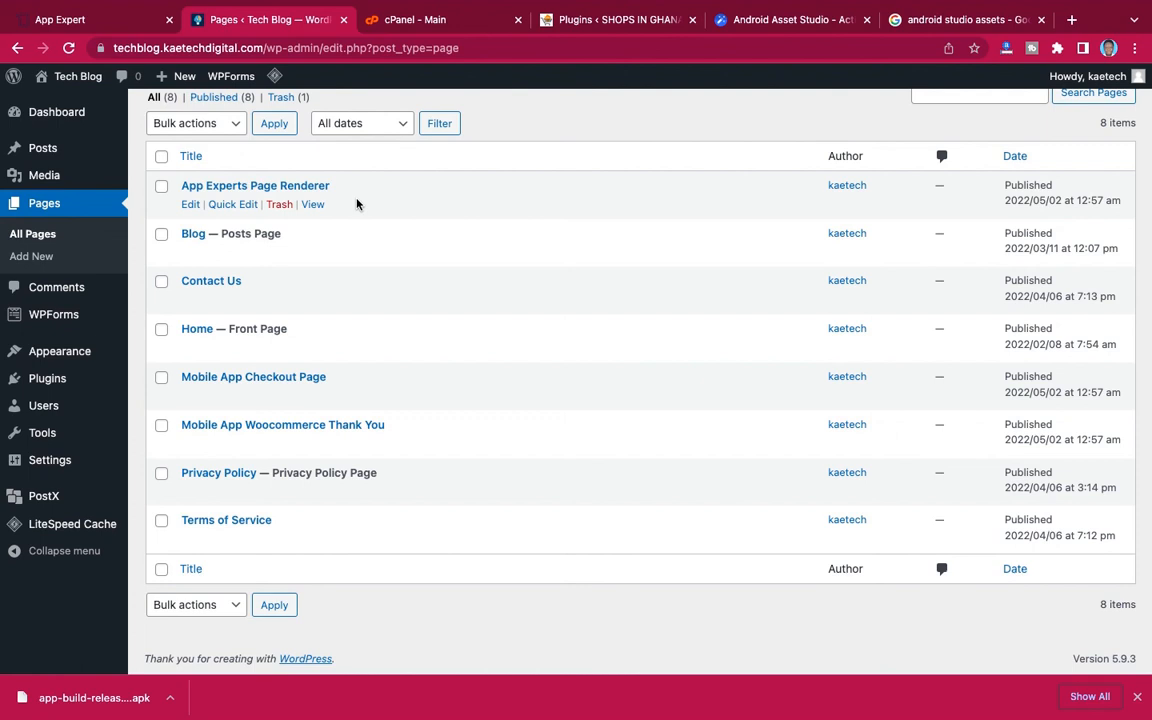
View the Tech Blog's installed plugins and return to the APPExperts.io dashboard
scroll(357, 204, up, 3)
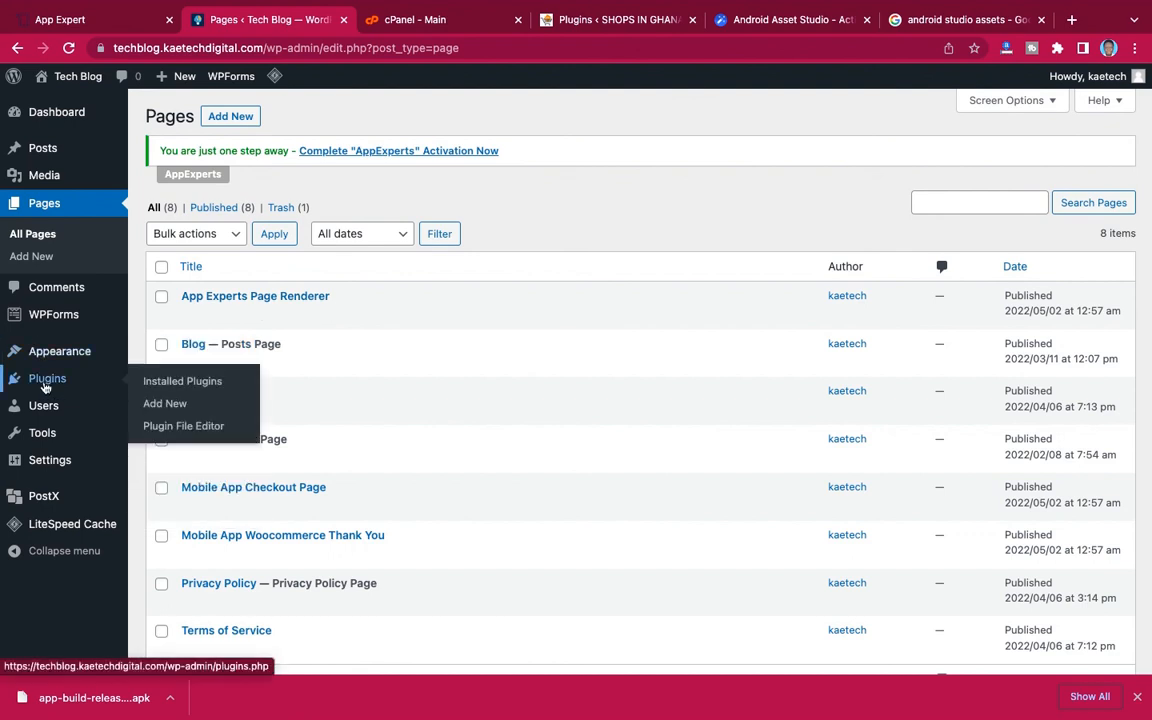
click(198, 384)
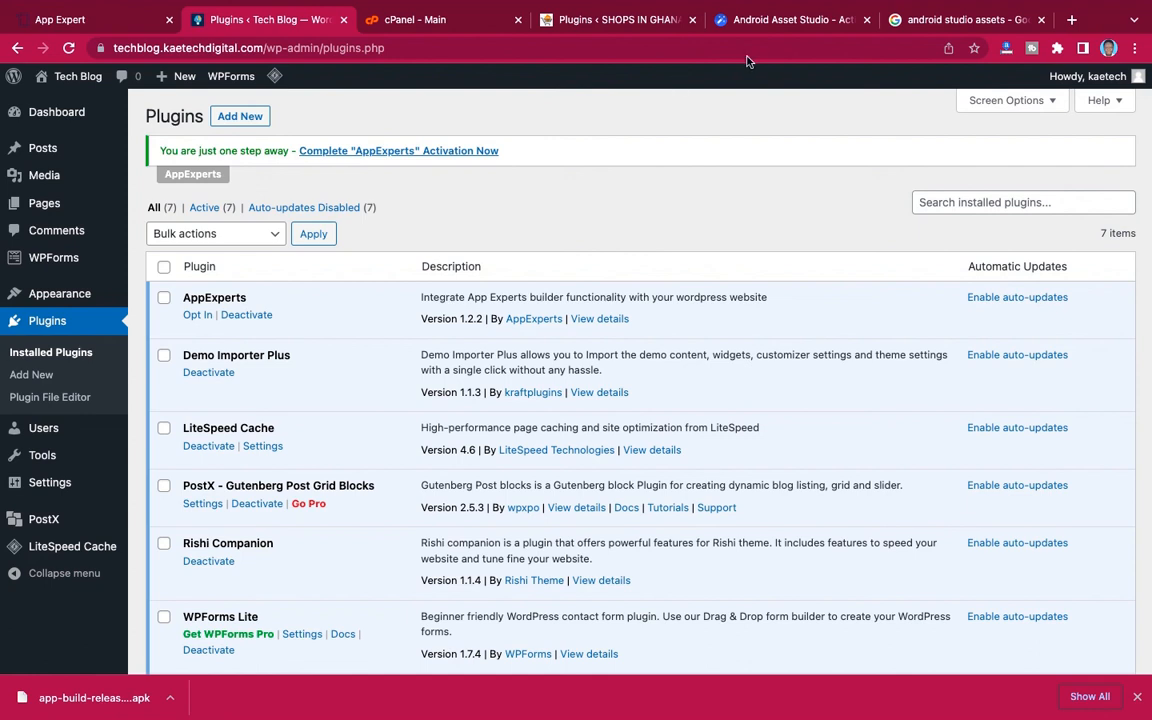
click(90, 20)
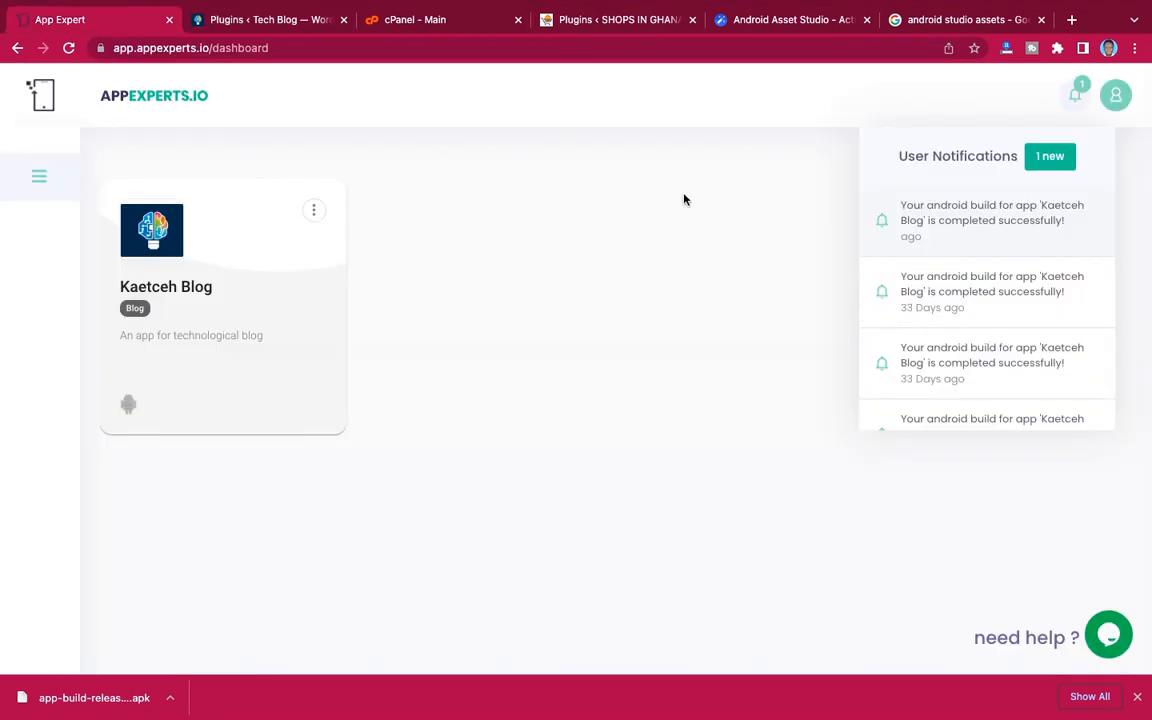